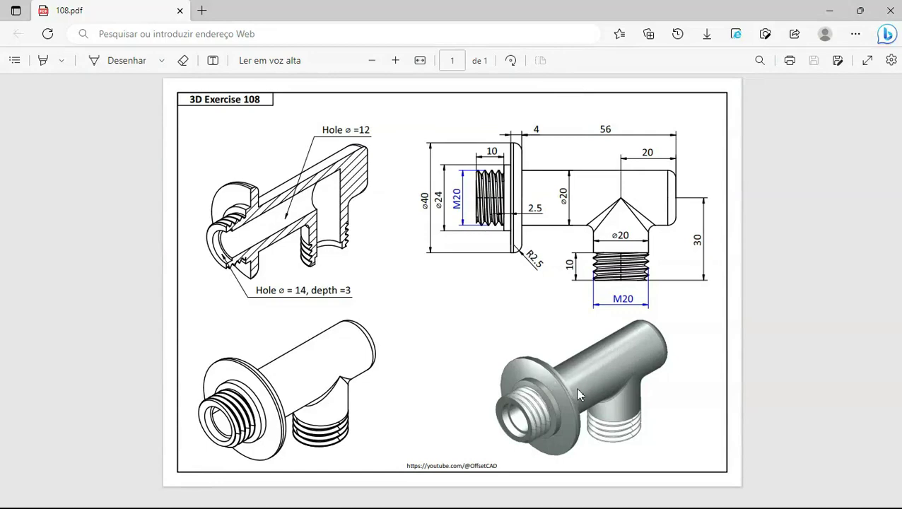
- Switch from the Exercise 108 drawing in Edge to FreeCAD and create a new empty document
key("alt+Tab")
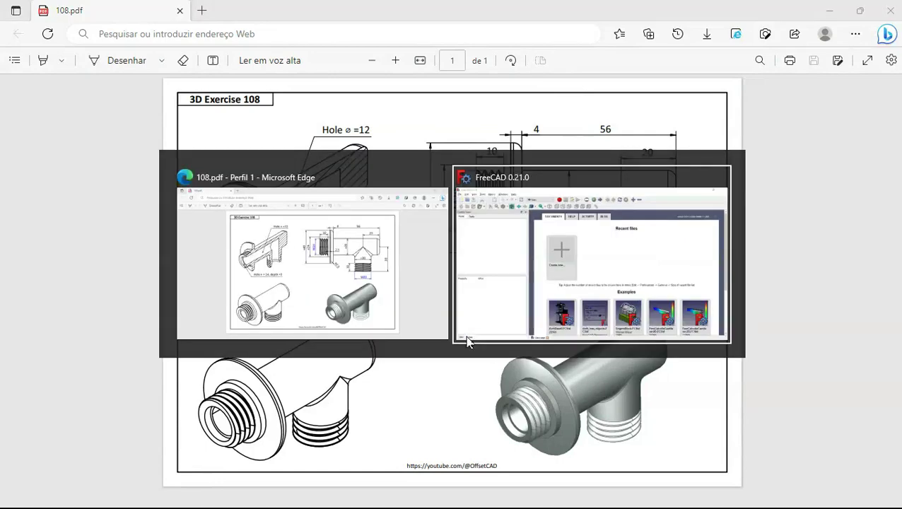
left_click(353, 225)
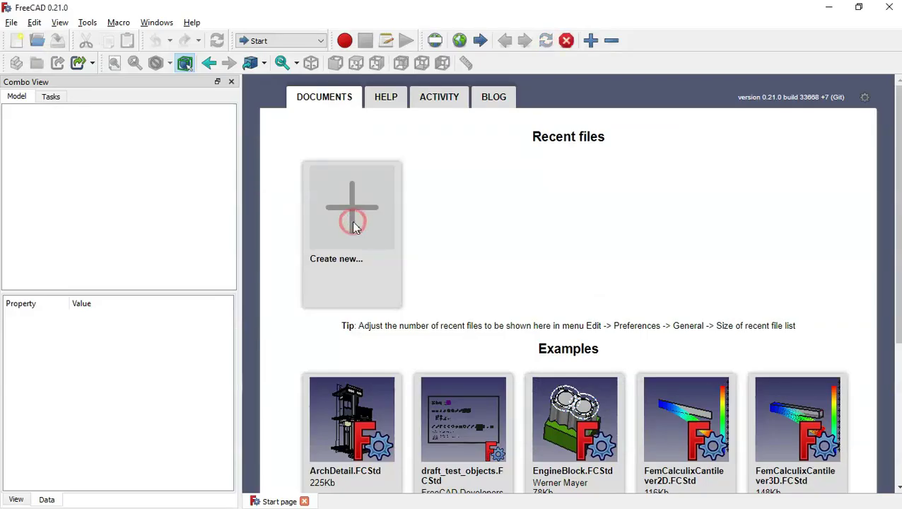
- Activate the Part Design workbench, then glance at the 108.pdf drawing and return
left_click(280, 40)
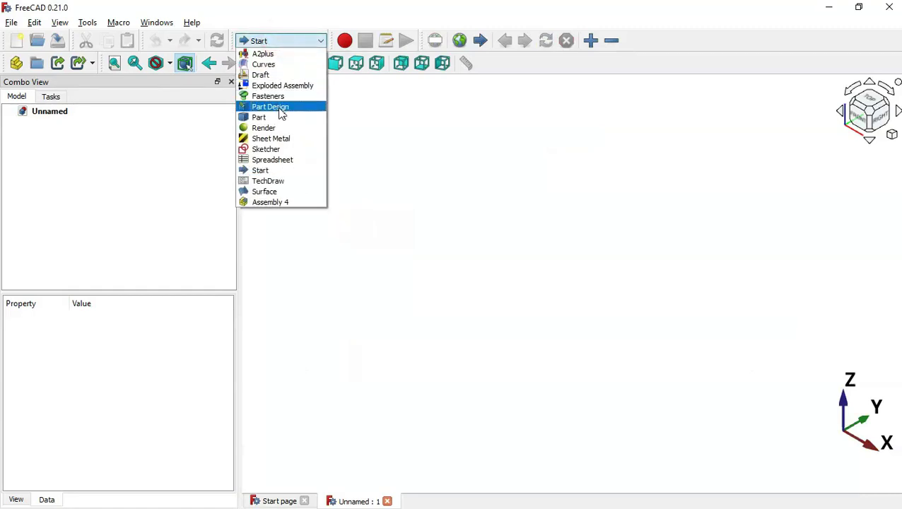
left_click(280, 107)
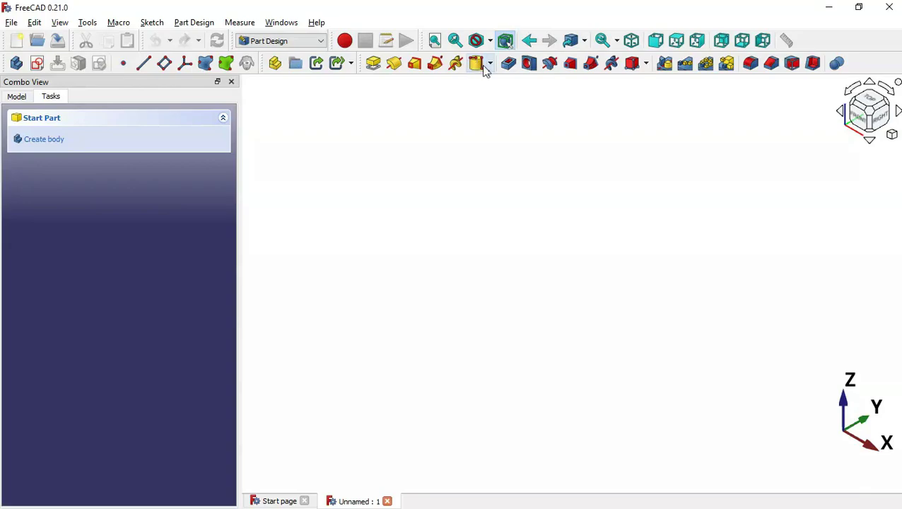
key("alt+Tab")
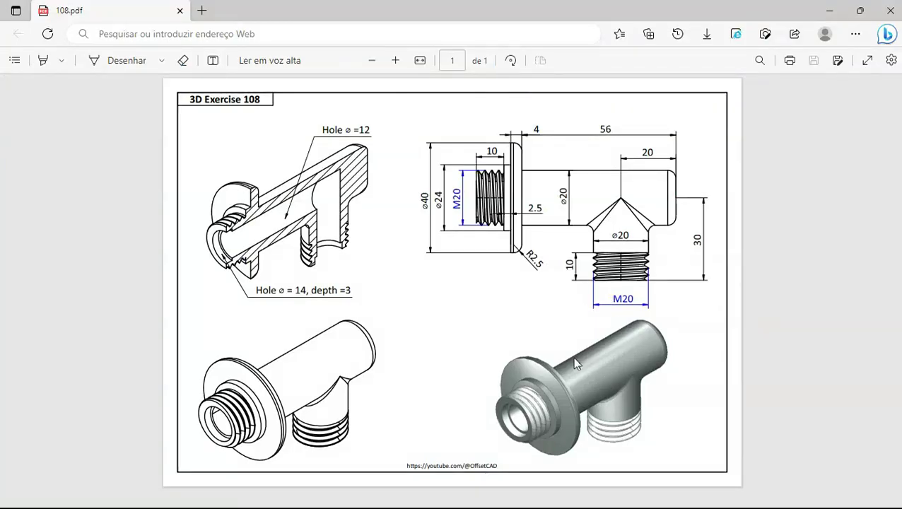
key("alt+Tab")
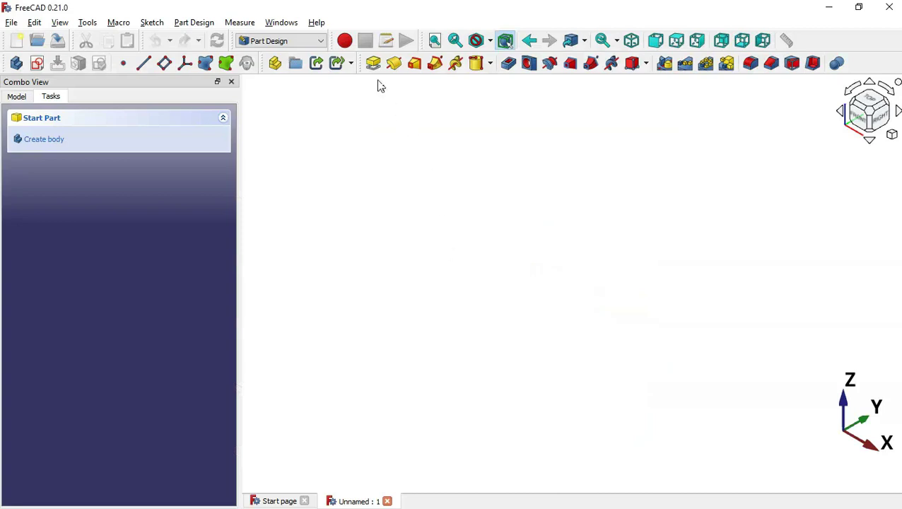
- Start an additive cylinder attached to the XZ plane, comparing against the reference drawing
left_click(490, 64)
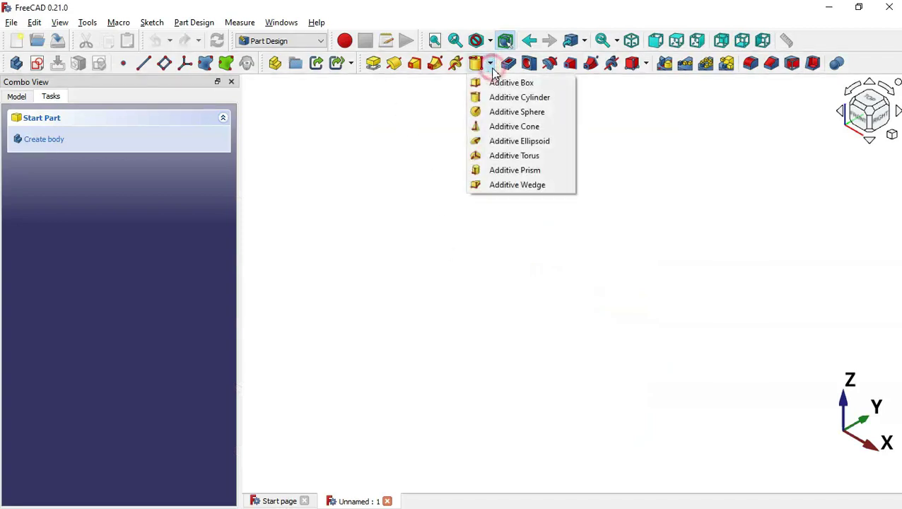
left_click(549, 98)
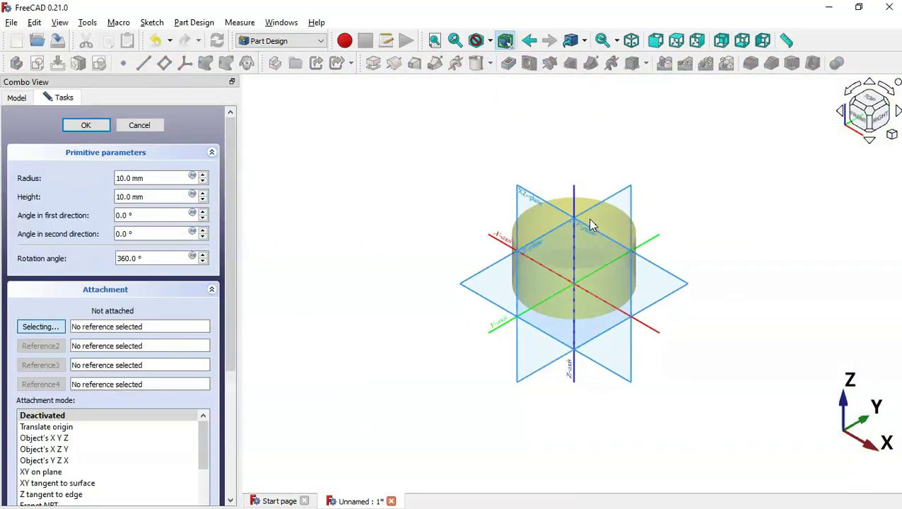
scroll(593, 225, "up", 2)
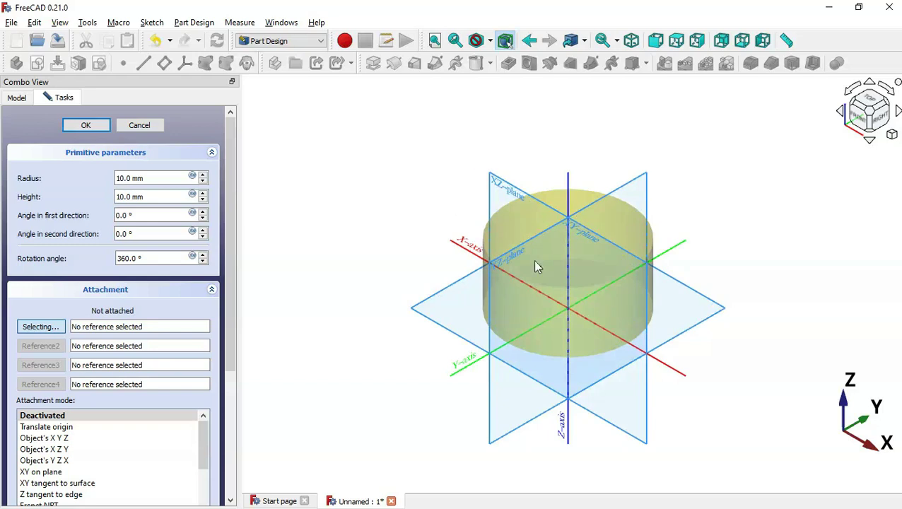
left_click(512, 195)
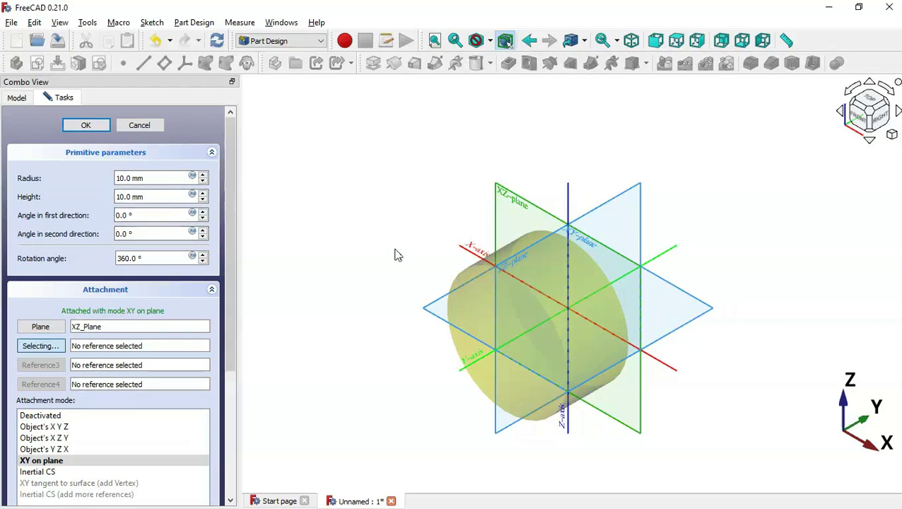
key("alt+Tab")
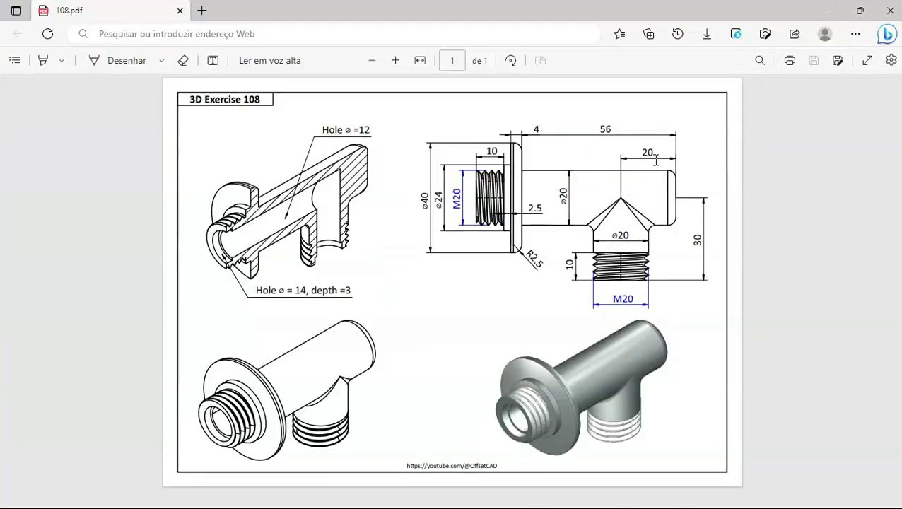
scroll(657, 164, "up", 1, "ctrl")
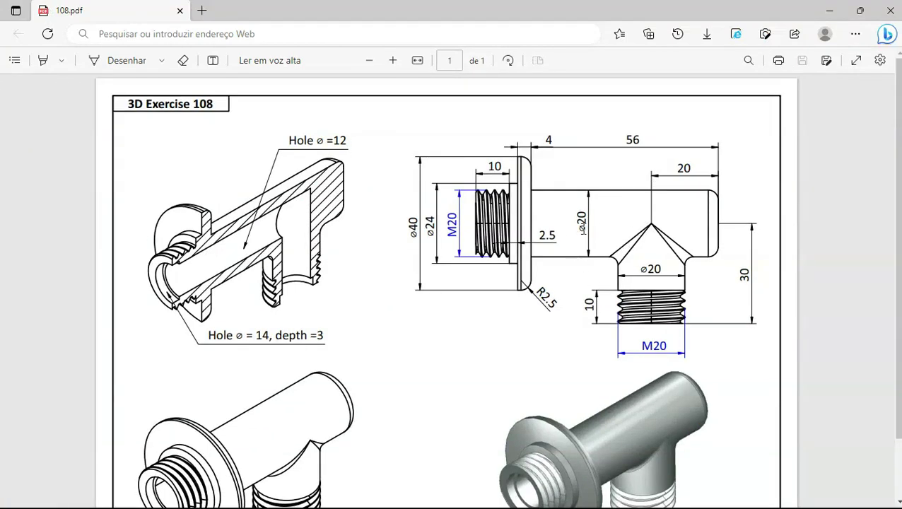
key("alt+Tab")
key("alt+Tab")
key("alt+Tab")
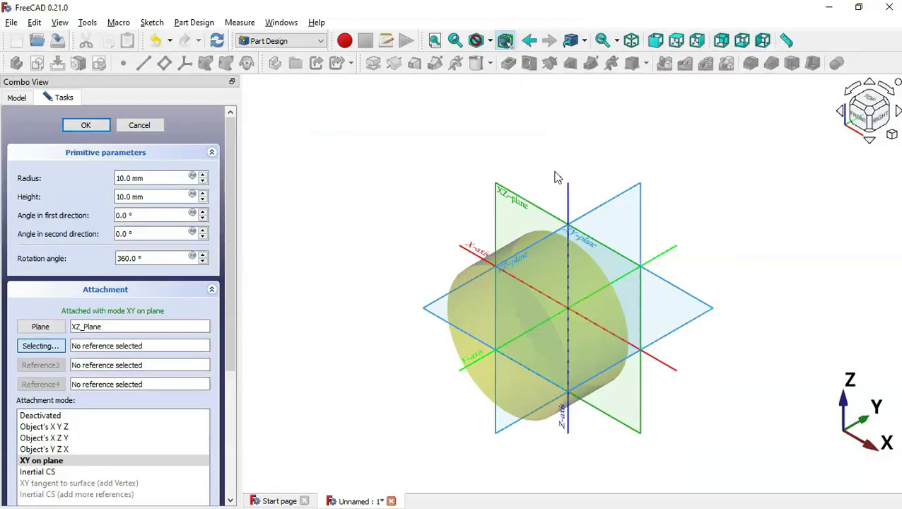
- Keep radius 10 and set the cylinder height to 56 mm, then fit it in isometric view
left_click(157, 177)
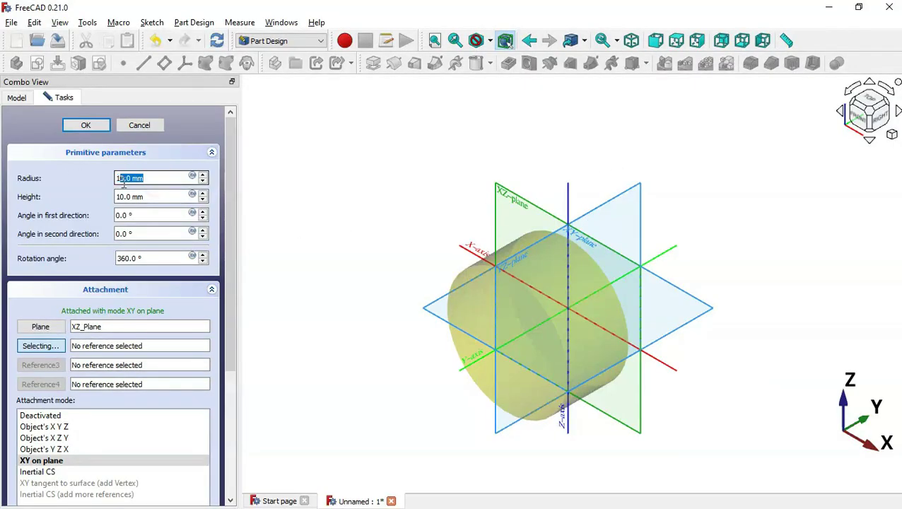
left_click(155, 199)
left_click(154, 196)
type("56")
left_click(86, 126)
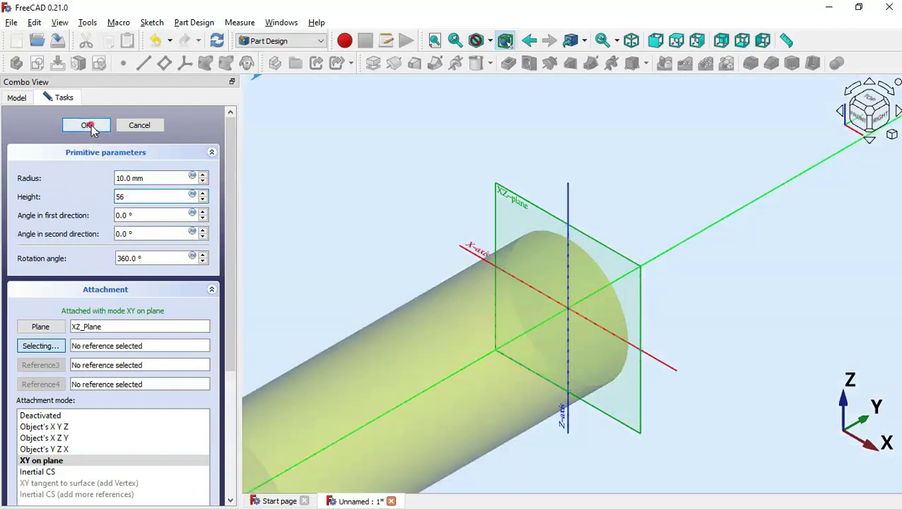
left_click(331, 206)
key("v")
key("f")
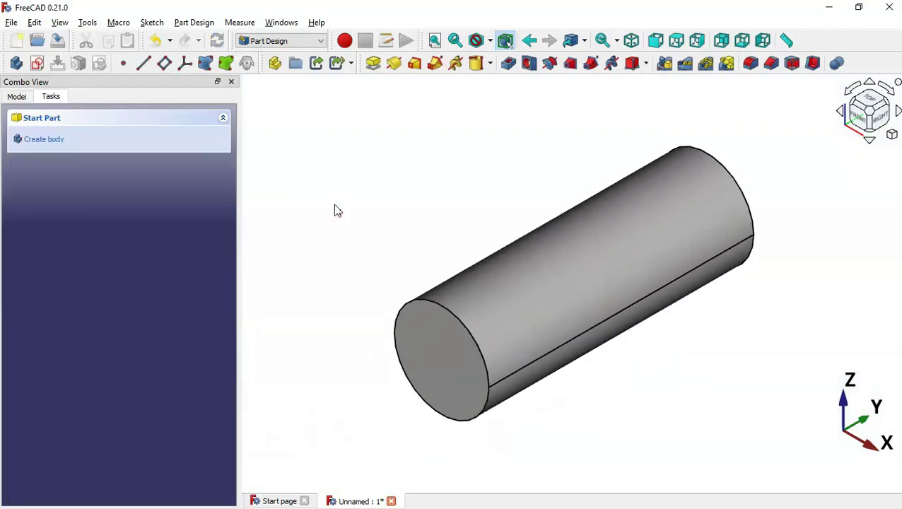
left_click(477, 64)
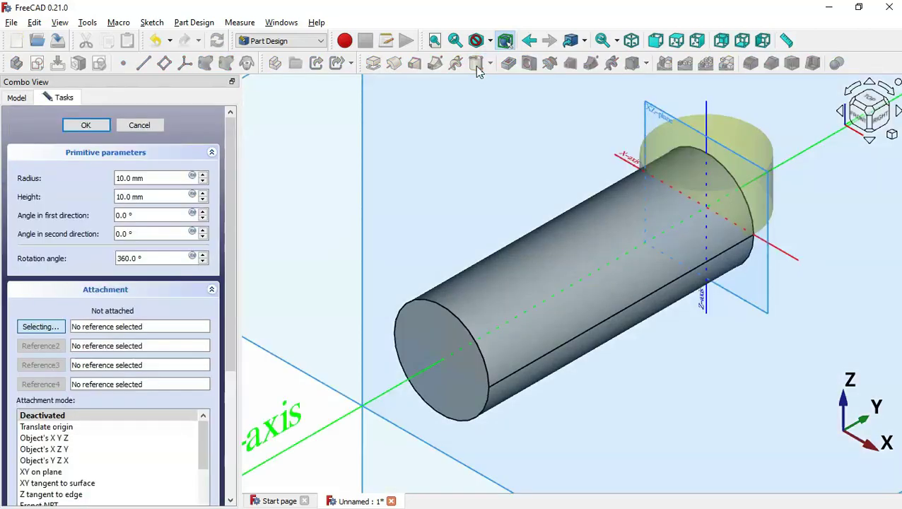
- Attach a cylinder to the pipe's end face with radius 20 and height 4 as the flange
left_click(427, 333)
scroll(477, 280, "down", 3)
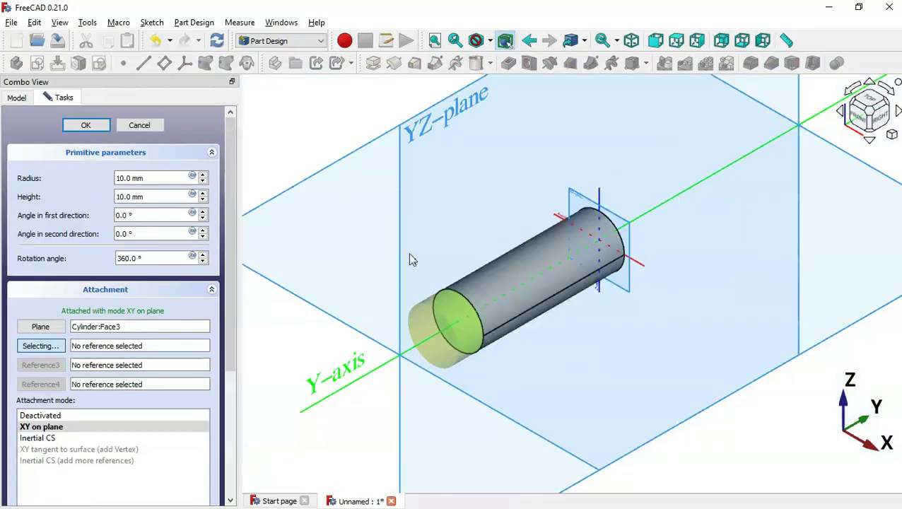
key("alt+Tab")
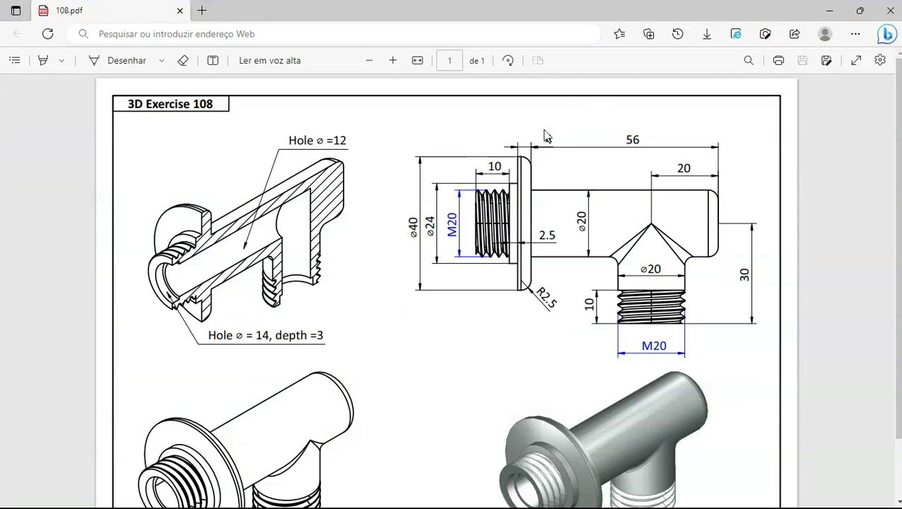
key("alt+Tab")
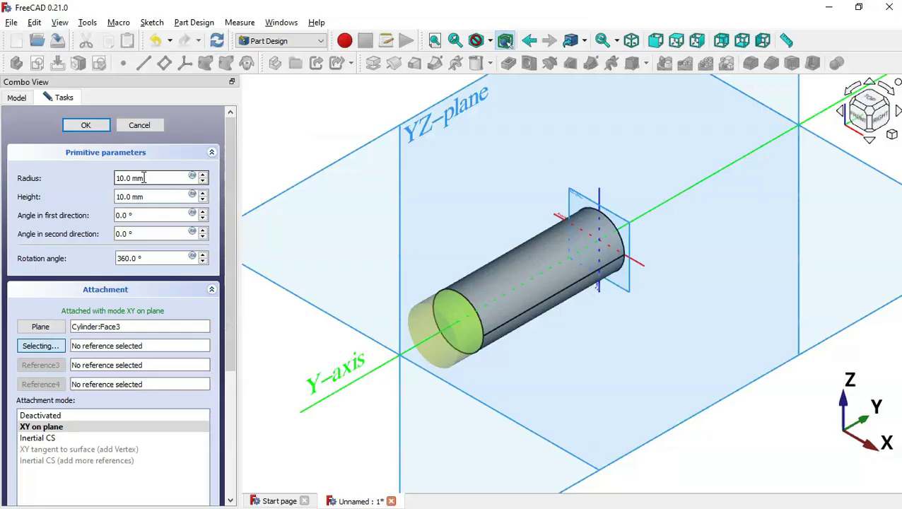
triple_click(159, 180)
type("20")
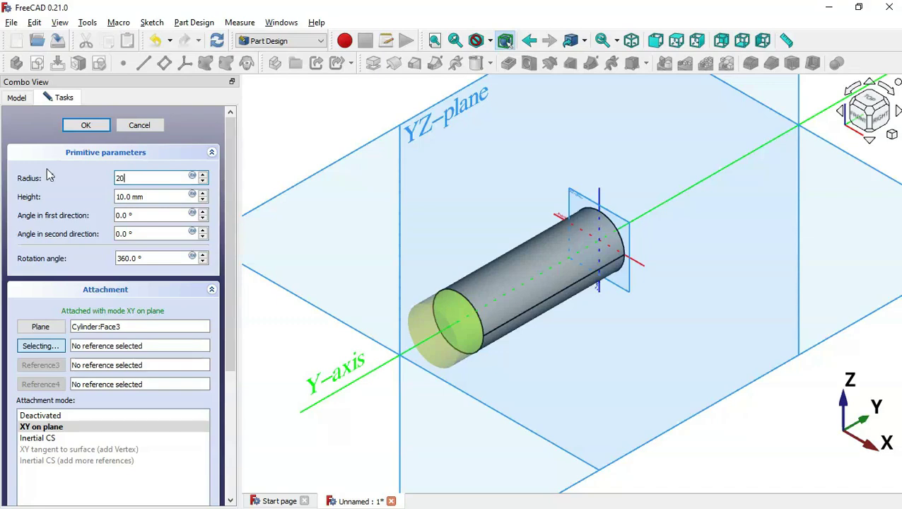
triple_click(161, 197)
type("4")
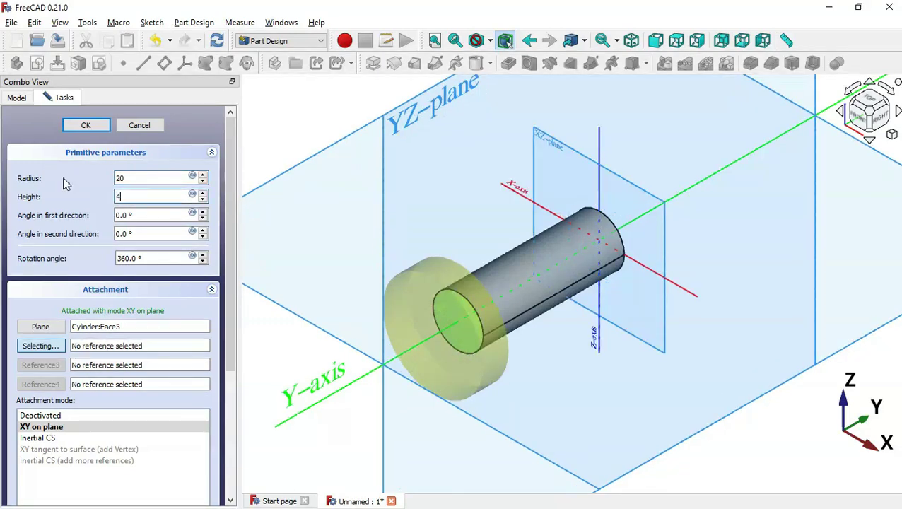
left_click(92, 127)
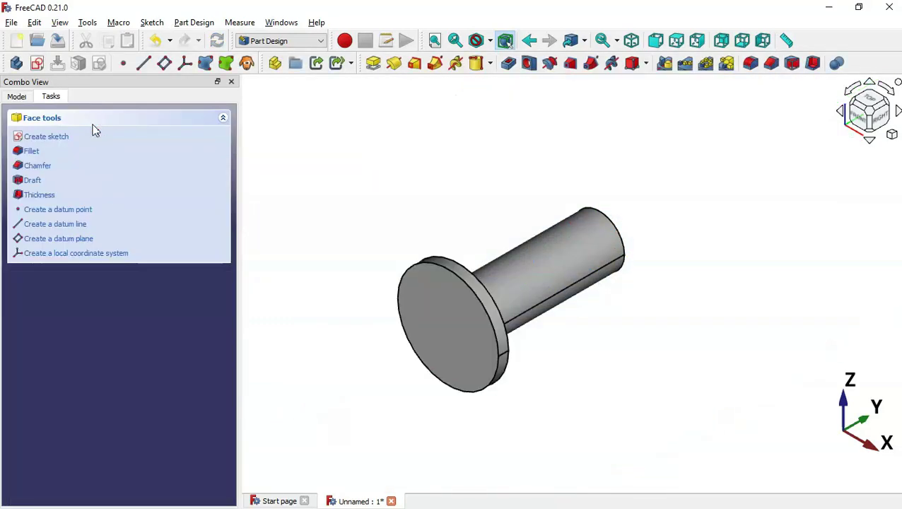
middle_click_drag(682, 377, 614, 416)
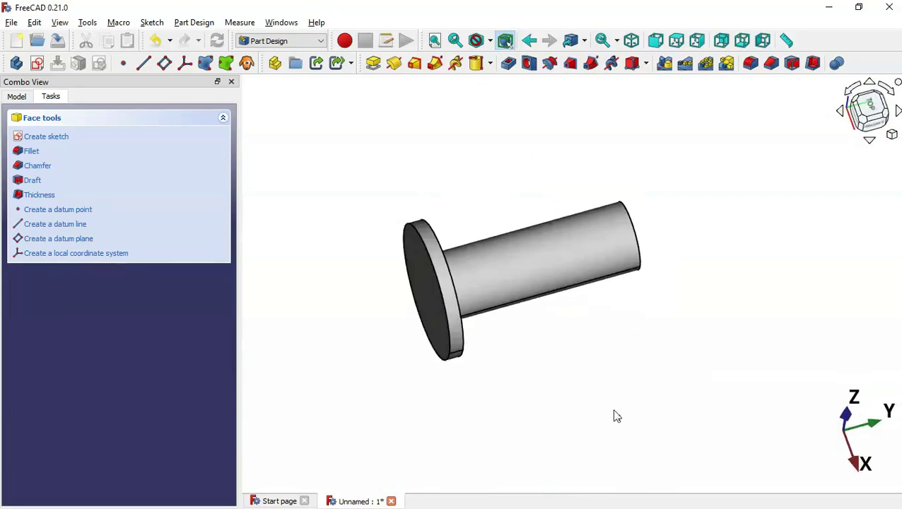
key("0")
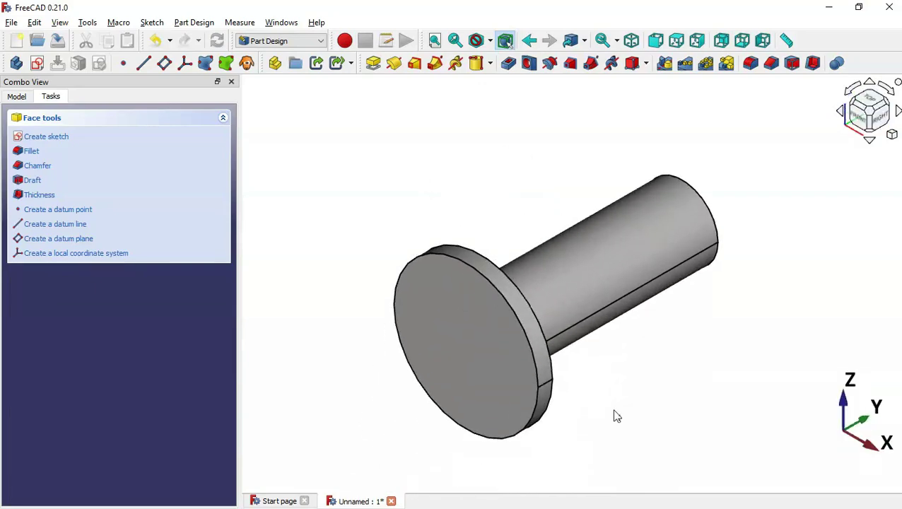
- Add a cylinder on the flange's outer face with radius 12 and height 2.5
left_click(476, 63)
left_click(458, 277)
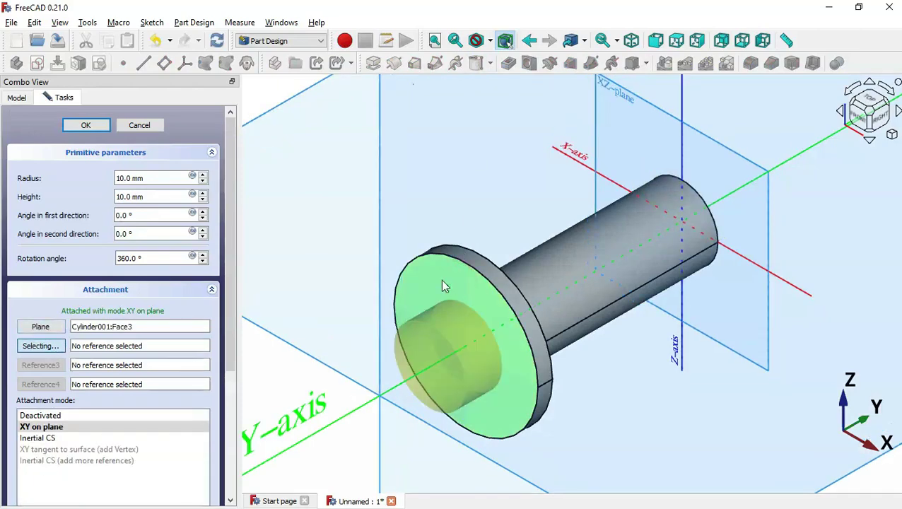
left_click_drag(152, 178, 101, 181)
key("alt+Tab")
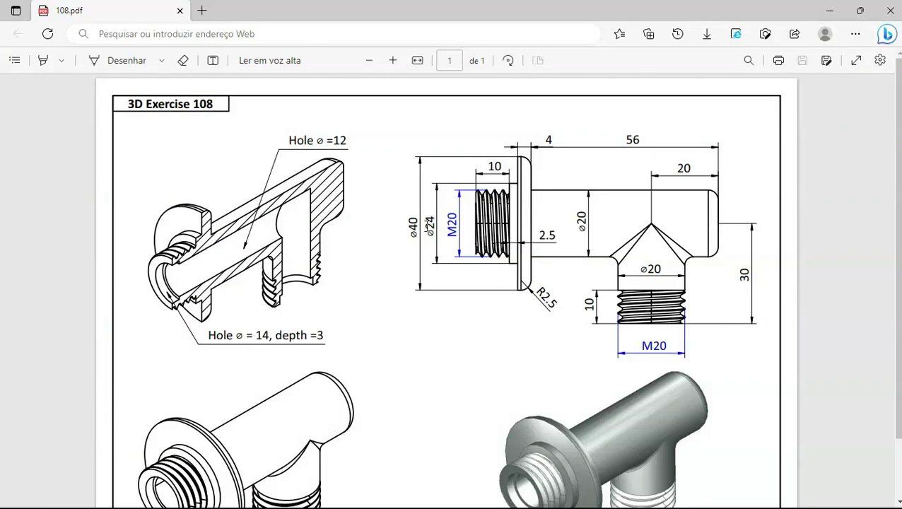
key("alt+Tab")
type("12")
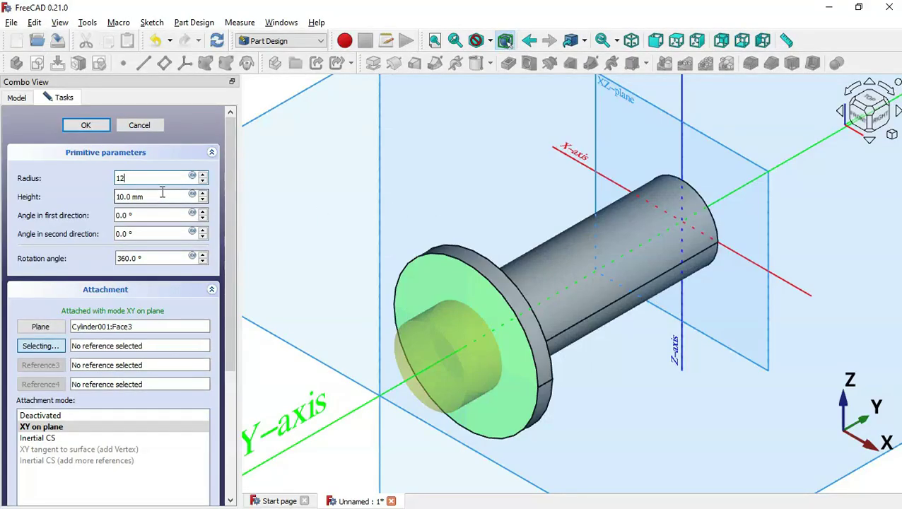
double_click(161, 196)
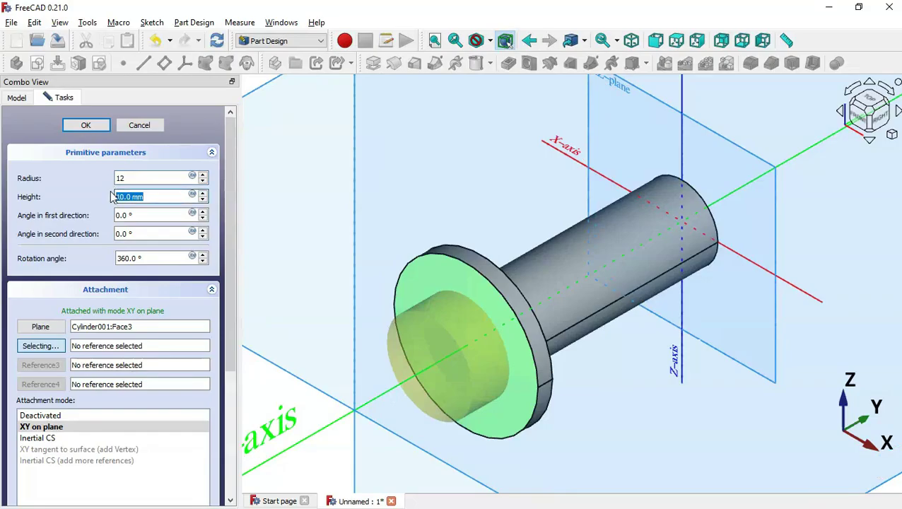
key("alt+Tab")
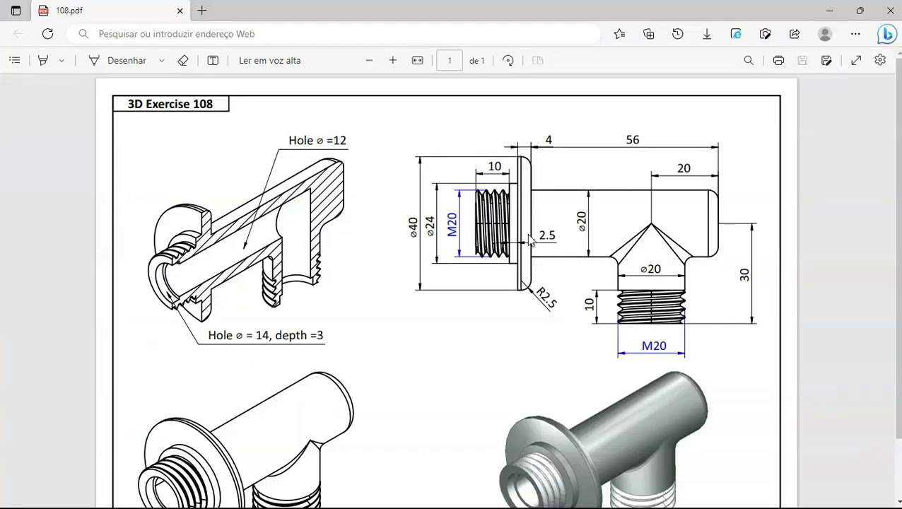
key("alt+Tab")
type("2")
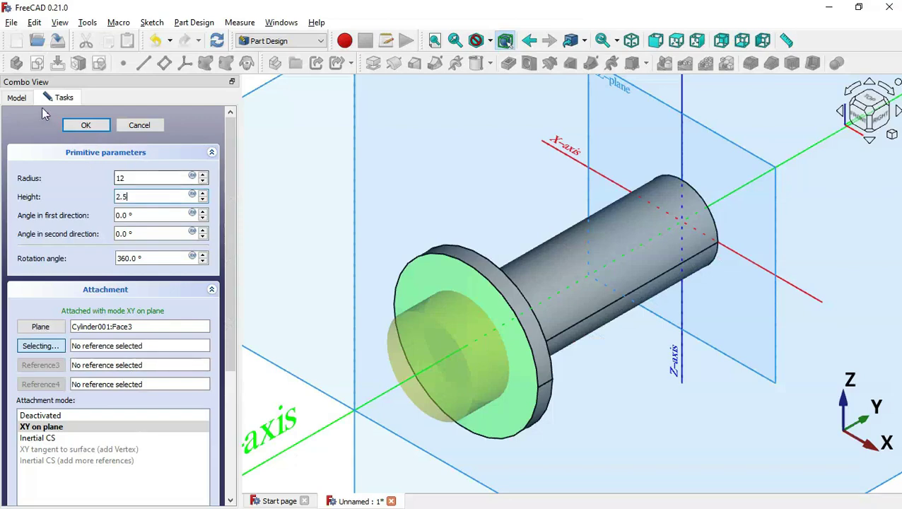
left_click(86, 126)
- Orbit around the new boss and compare it with the reference drawing
middle_click_drag(646, 388, 550, 367)
key("0")
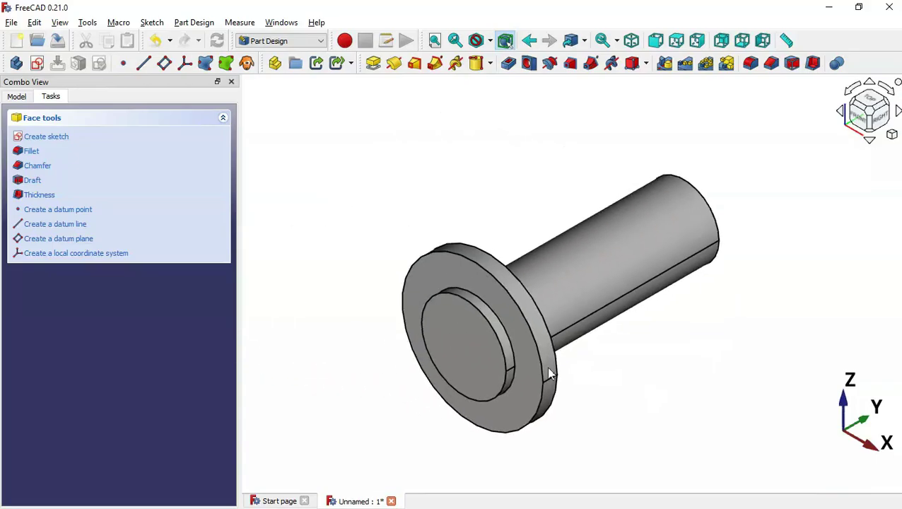
key("alt+Tab")
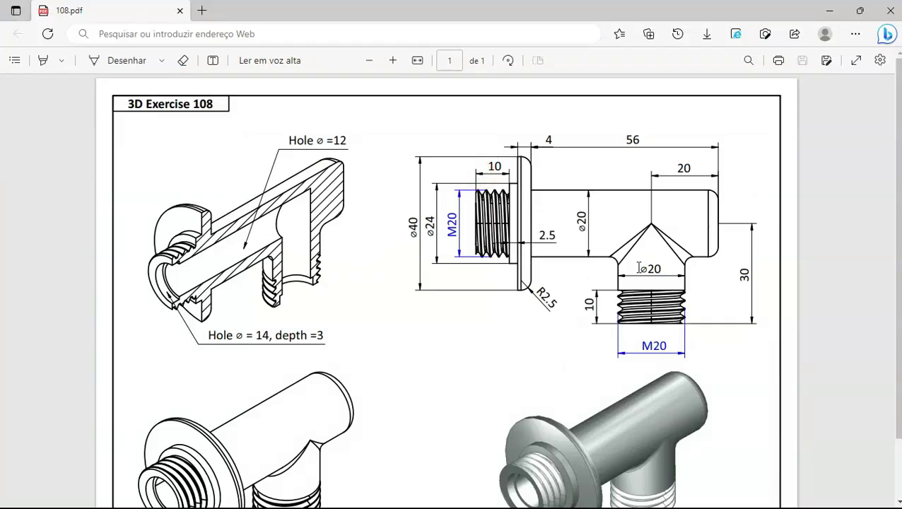
key("alt+Tab")
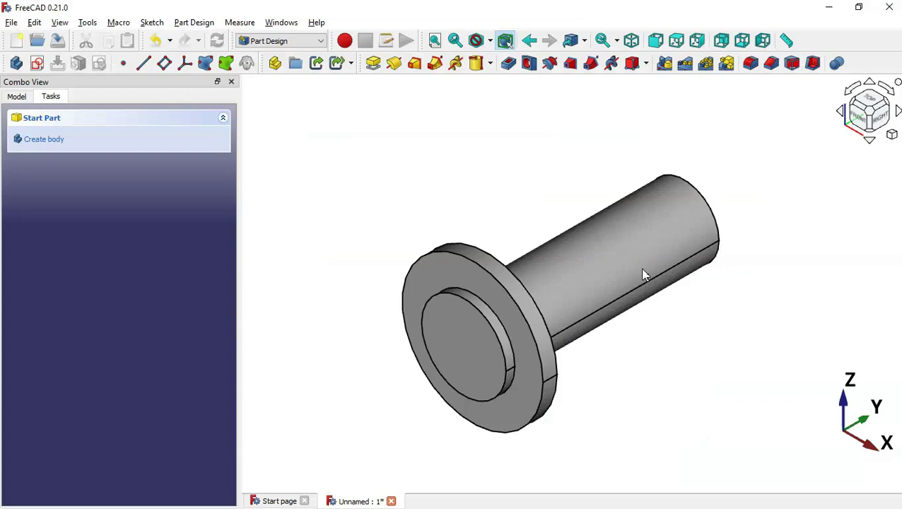
left_click(481, 65)
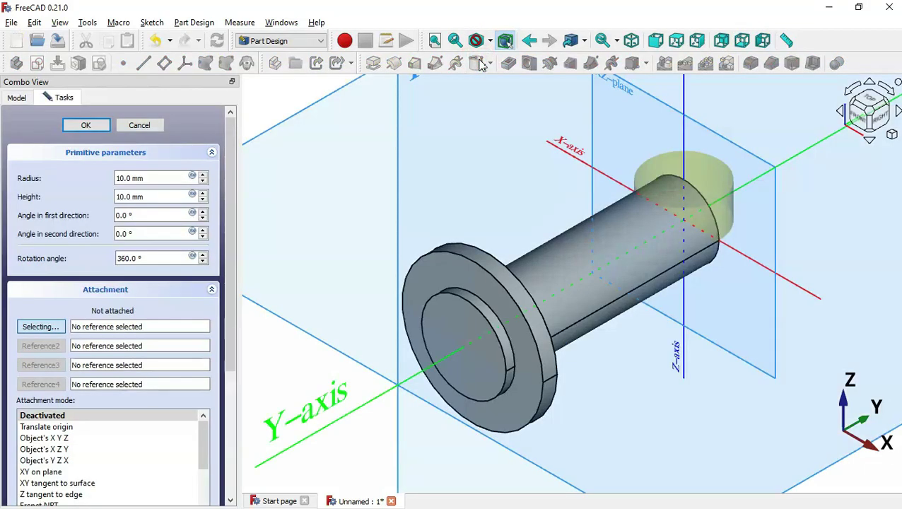
- Attach a new cylinder to the XY plane and flip it to point downward
scroll(498, 248, "down", 3)
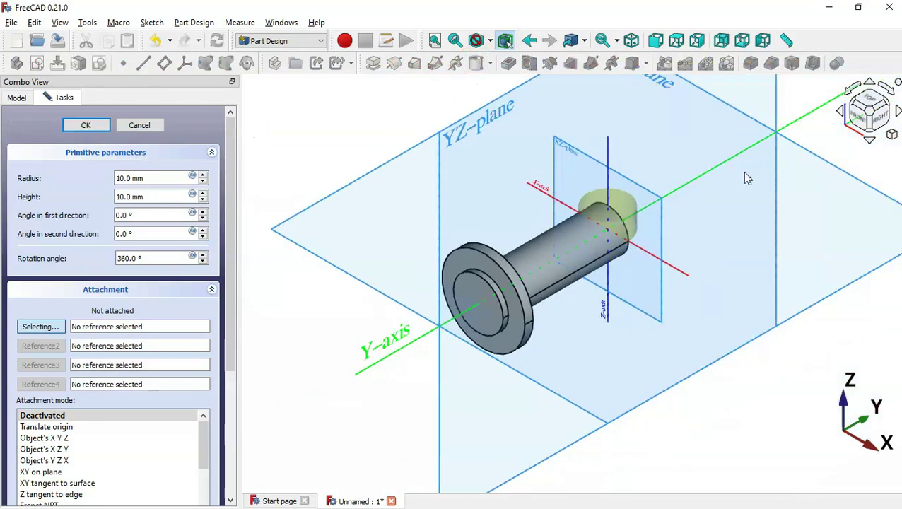
scroll(572, 311, "down", 3)
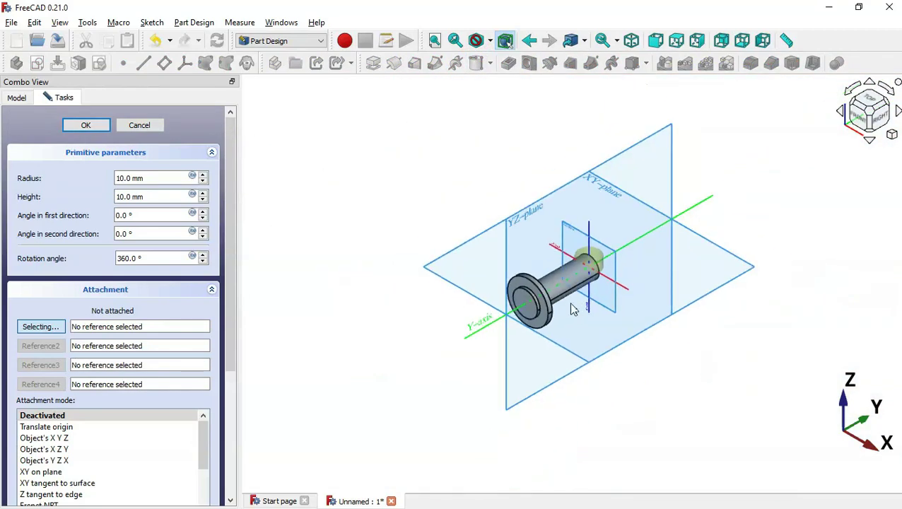
left_click(613, 196)
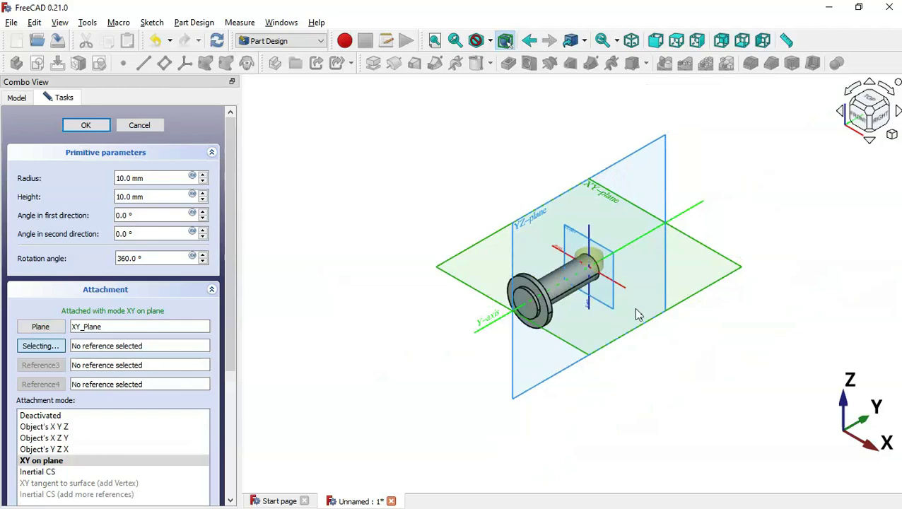
scroll(637, 315, "up", 2)
left_click(698, 41)
scroll(631, 311, "up", 2)
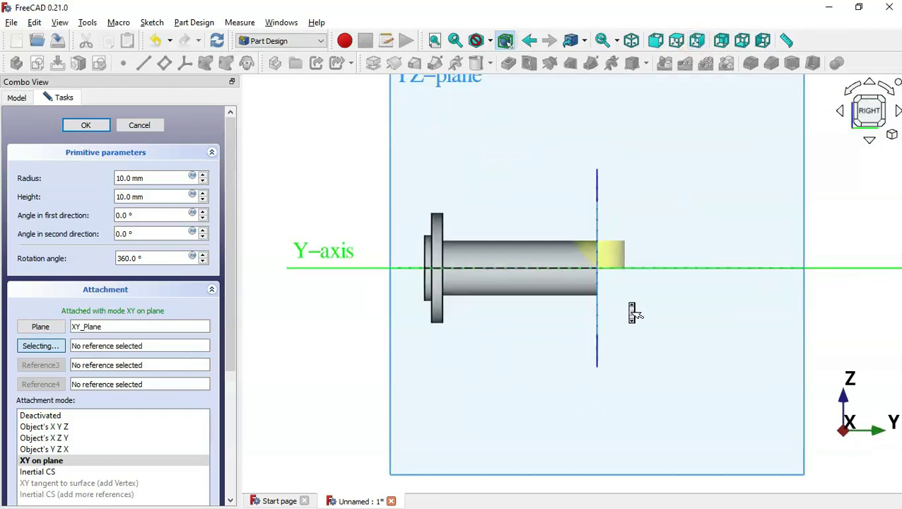
scroll(631, 311, "up", 1)
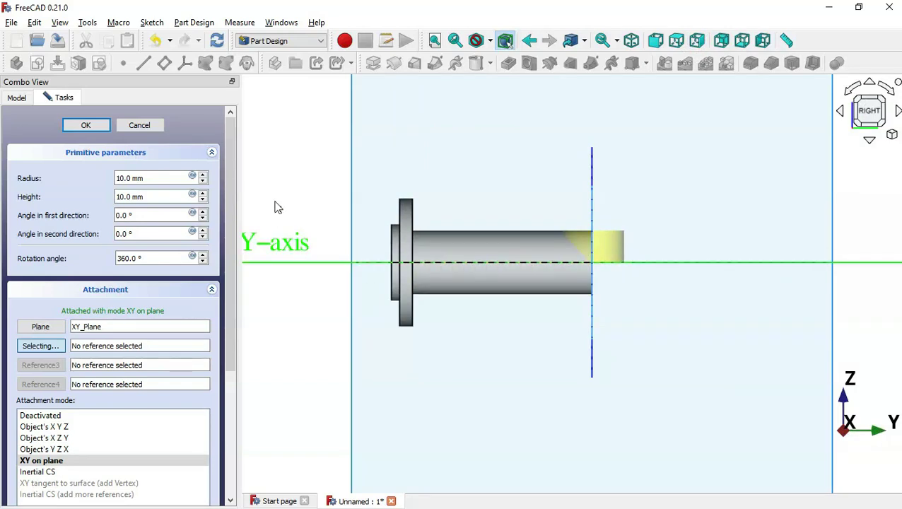
scroll(232, 181, "down", 5)
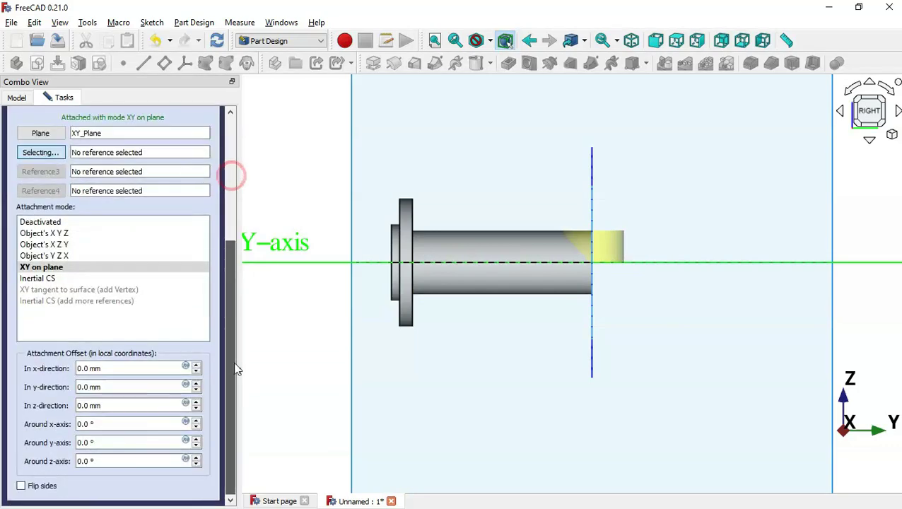
left_click(44, 486)
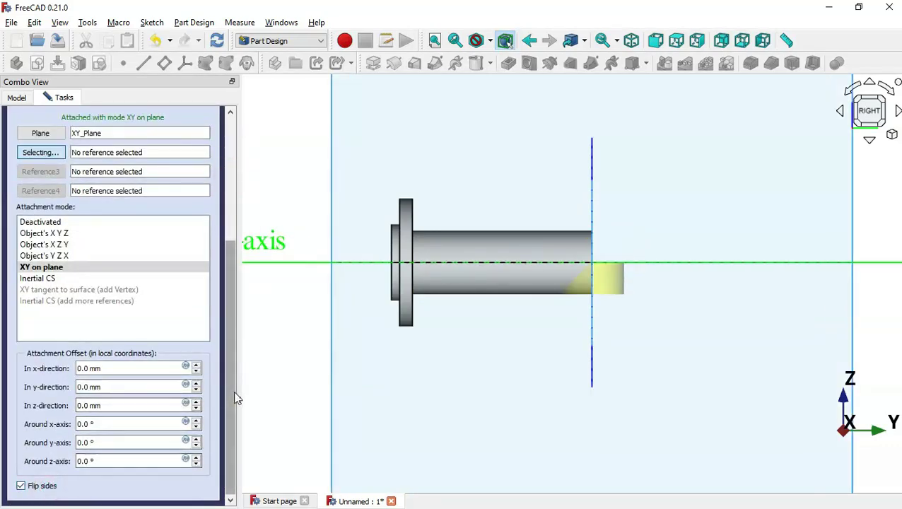
scroll(237, 398, "up", 5)
- Give the branch cylinder height 20 and a -20 mm Y-direction offset, then confirm
double_click(163, 178)
key("alt+Tab")
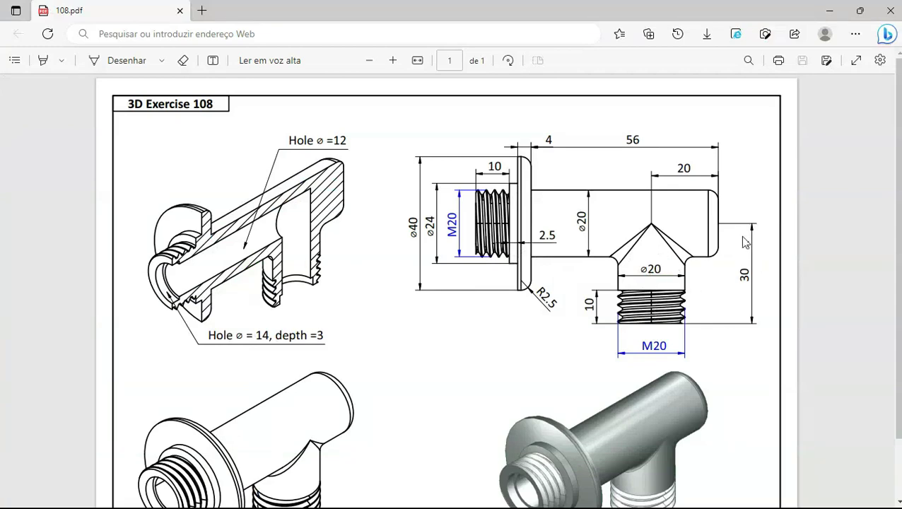
key("alt+Tab")
double_click(157, 195)
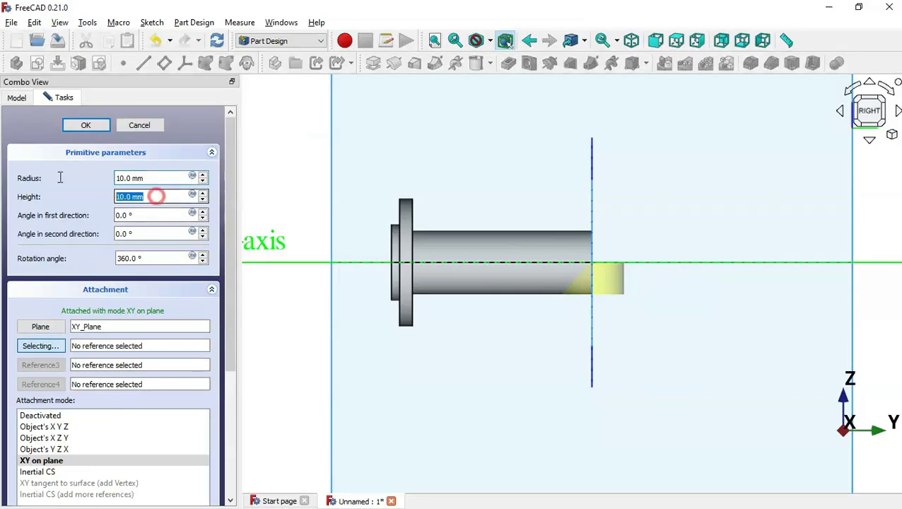
type("30")
left_click_drag(228, 206, 240, 326)
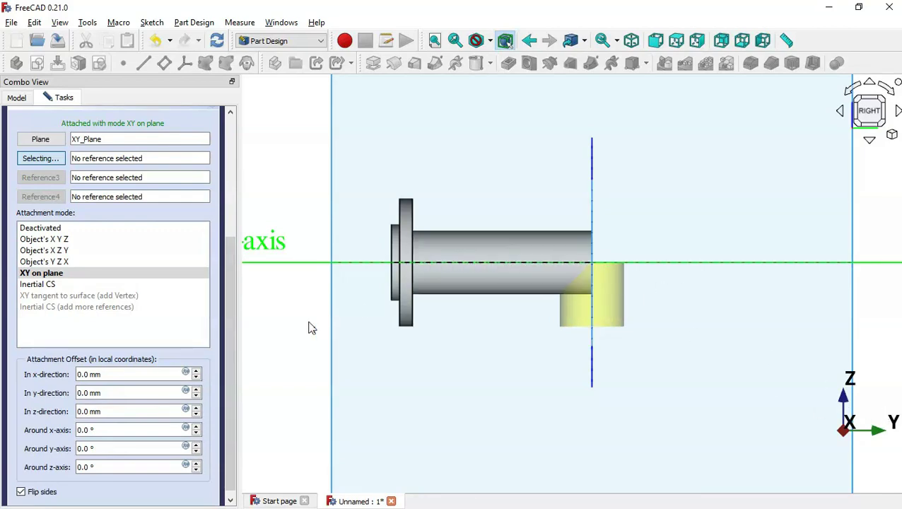
scroll(227, 308, "down", 1)
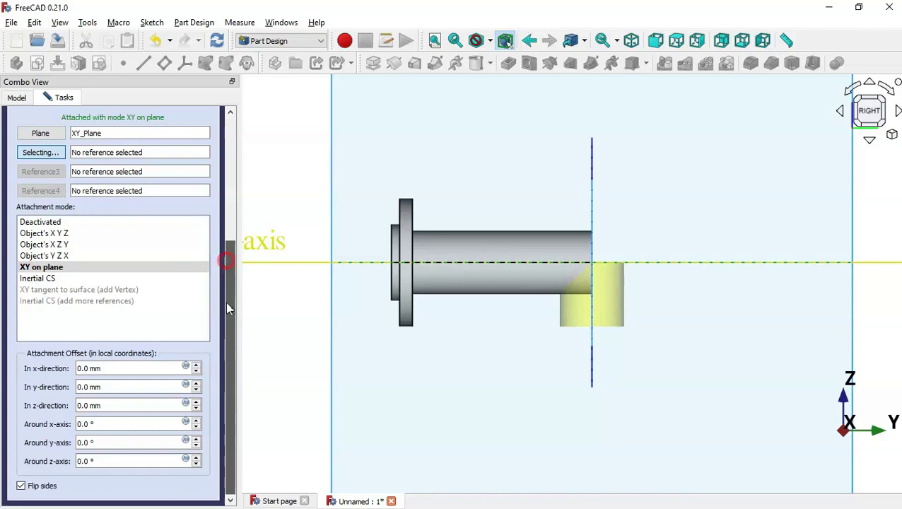
left_click(133, 387)
scroll(133, 386, "down", 2)
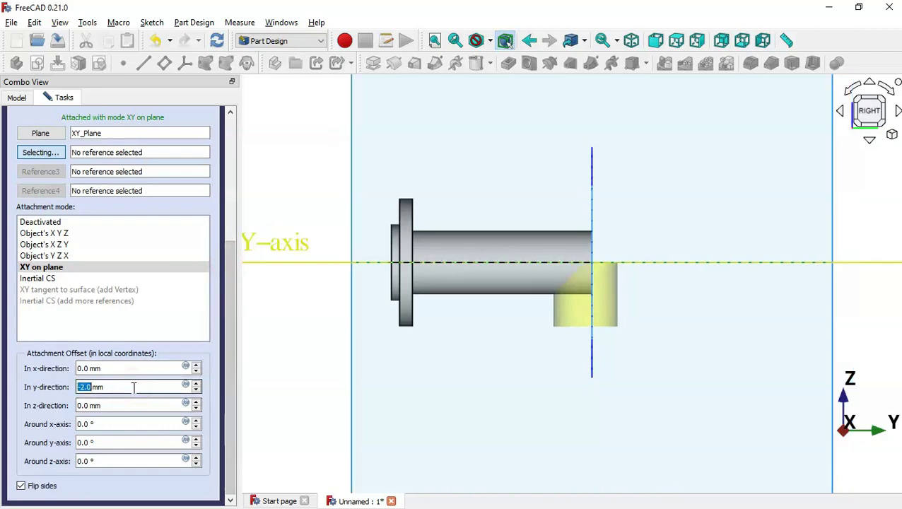
key("alt+Tab")
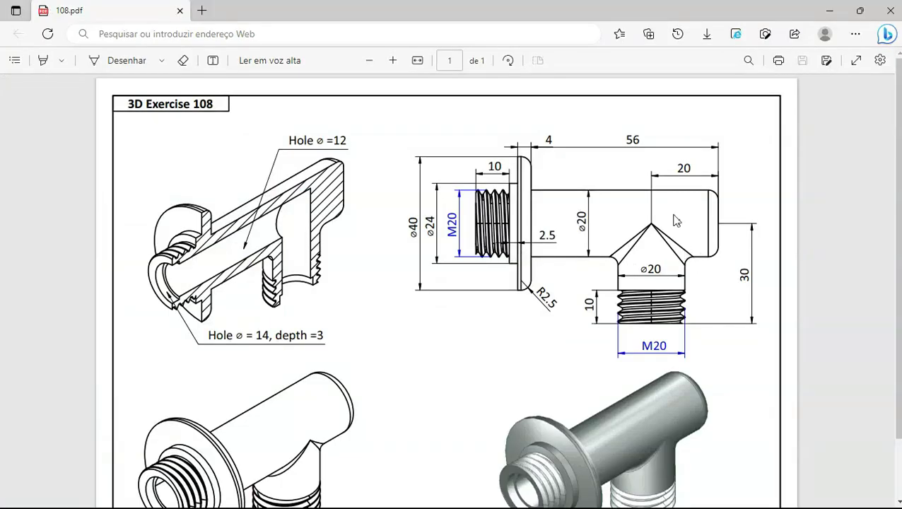
key("alt+Tab")
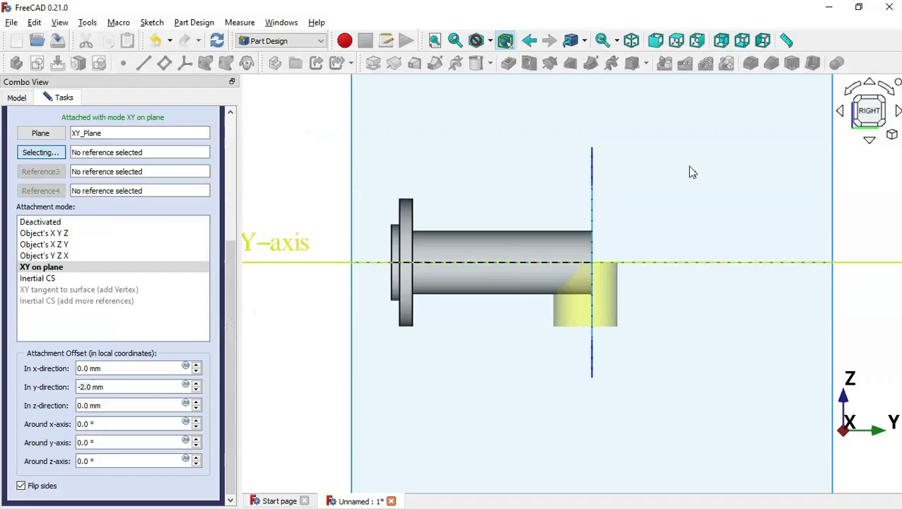
type("-")
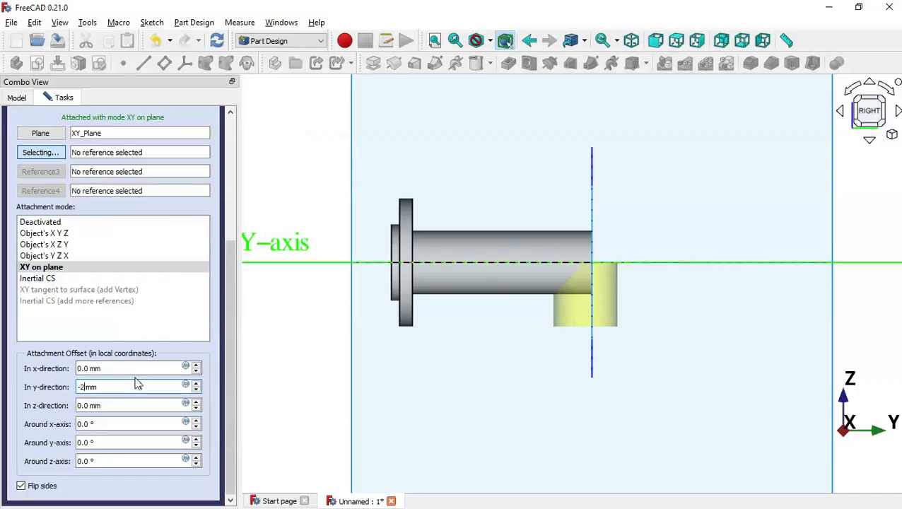
type("20")
scroll(233, 387, "up", 5)
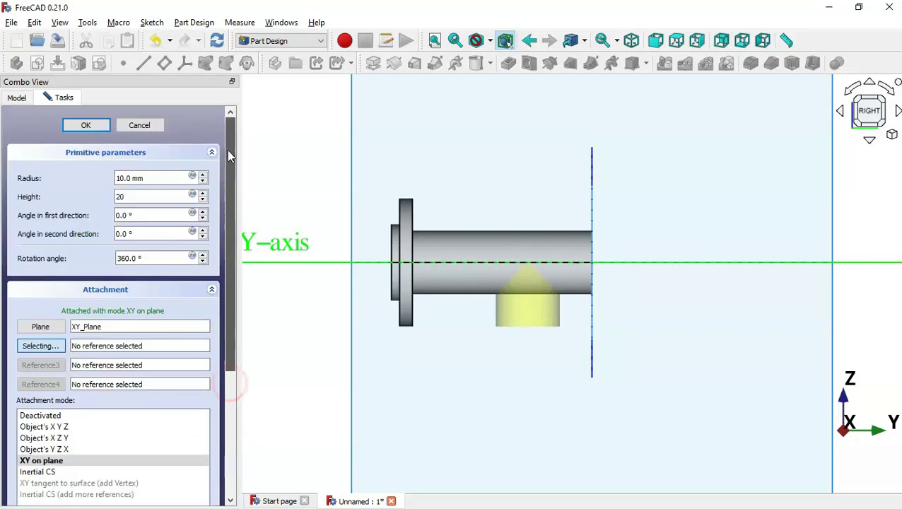
left_click(86, 125)
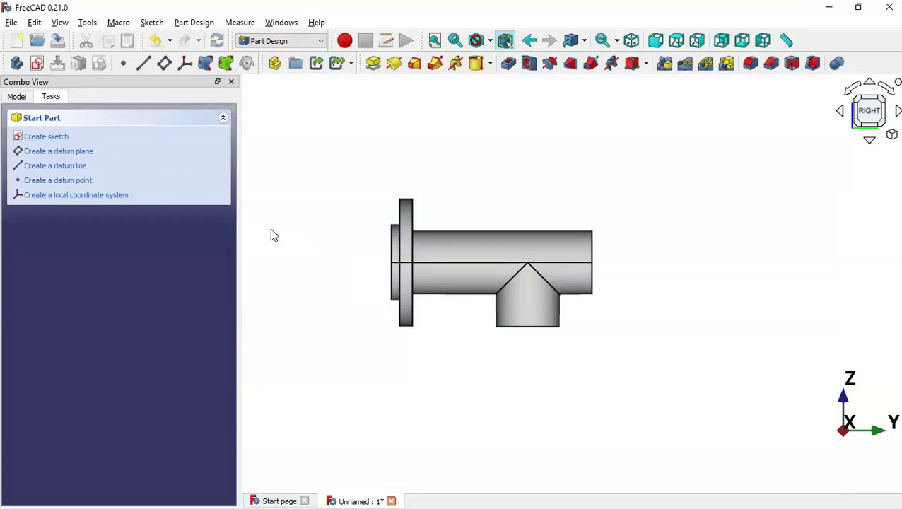
- Start a 2.5 mm fillet on the flange's outer circular edge
middle_click_drag(660, 201, 578, 237)
key("0")
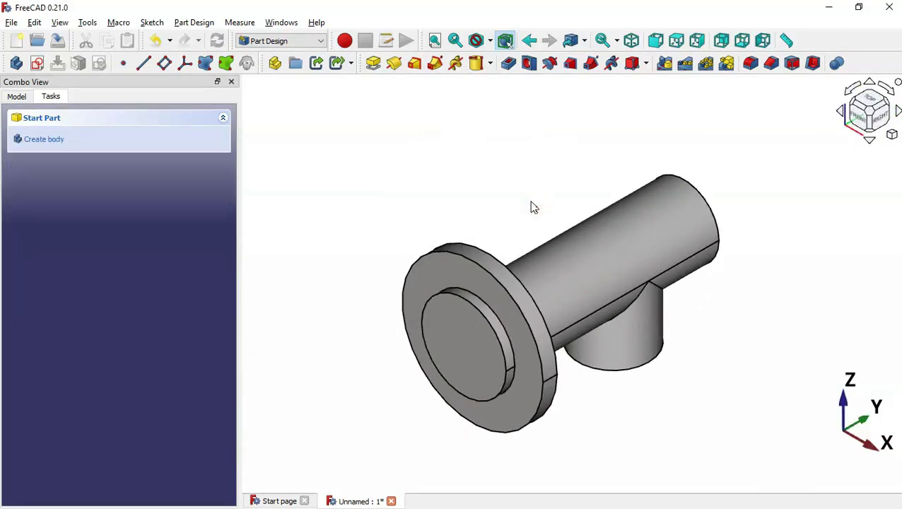
key("alt+Tab")
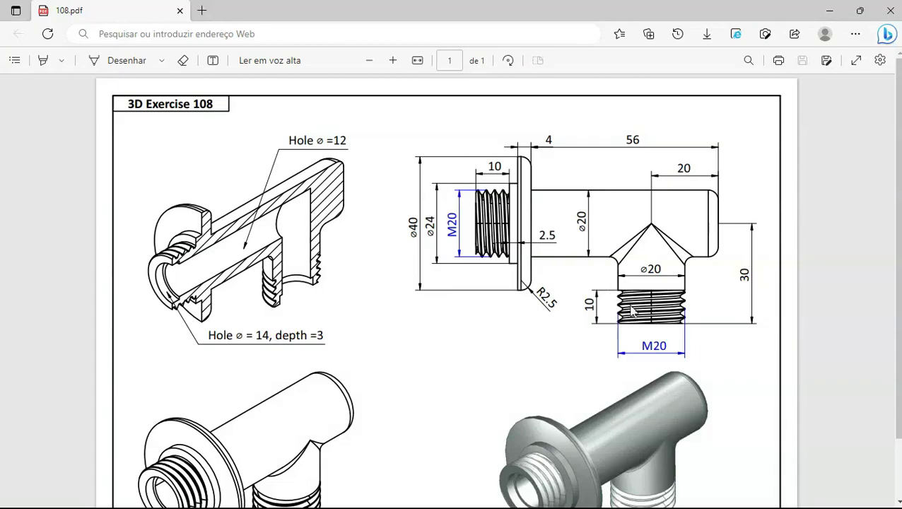
key("alt+Tab")
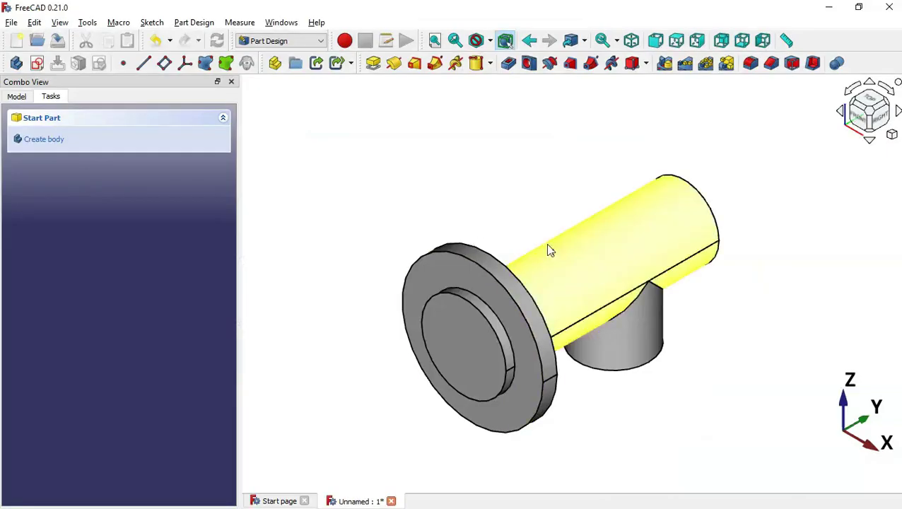
left_click(540, 311)
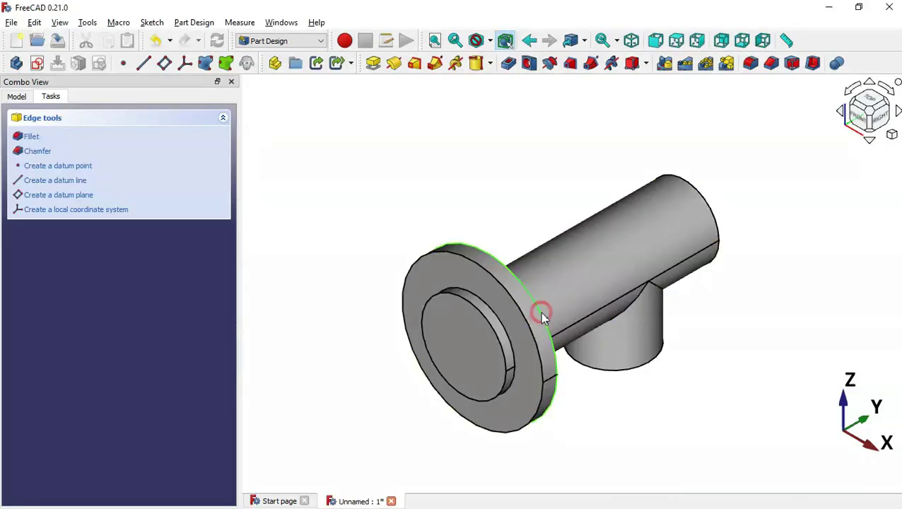
left_click(750, 63)
left_click_drag(166, 320, 134, 325)
left_click(135, 324)
left_click_drag(161, 325, 68, 315)
type("2.5")
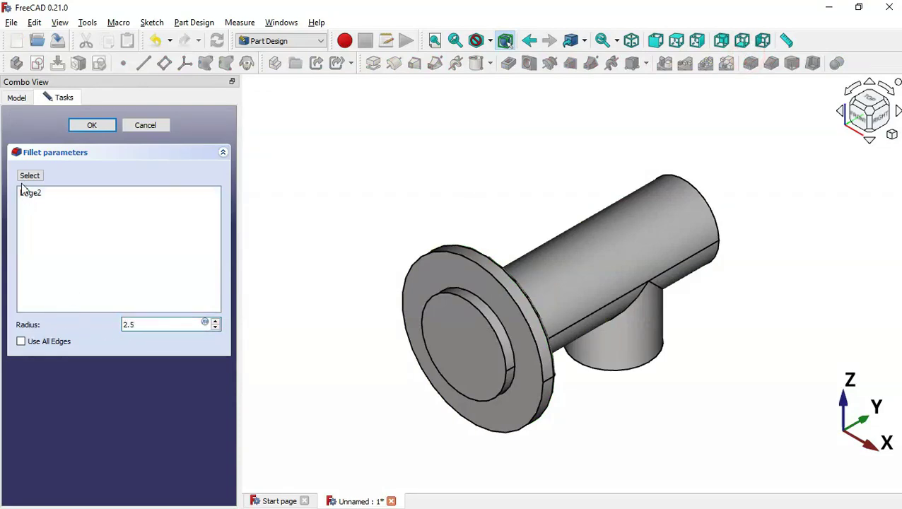
- Add the pipe's right end edge and both intersection edges to the fillet and apply it
left_click(35, 176)
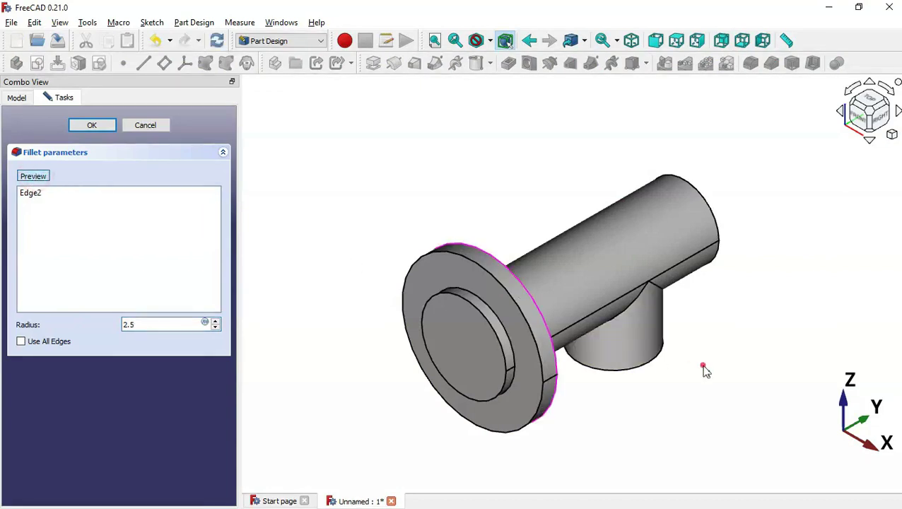
key("3")
left_click(728, 325)
key("alt+Tab")
key("alt+Tab")
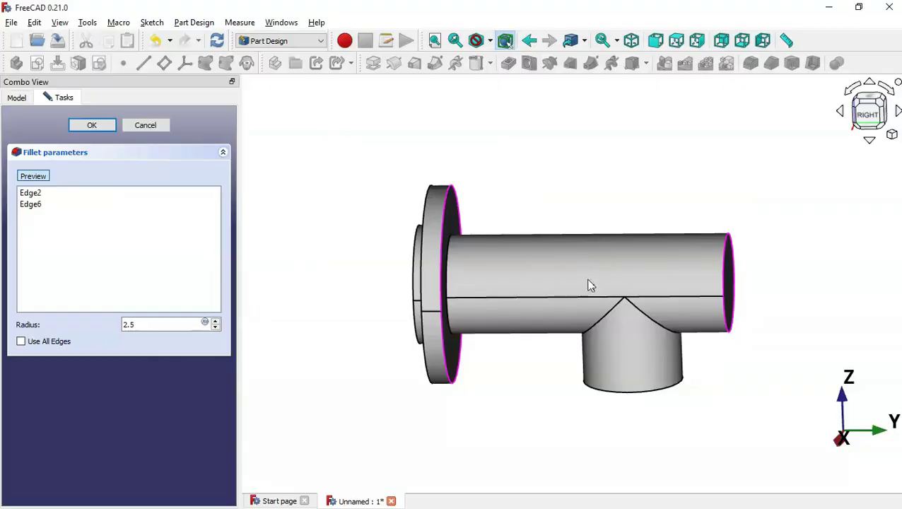
left_click(656, 326)
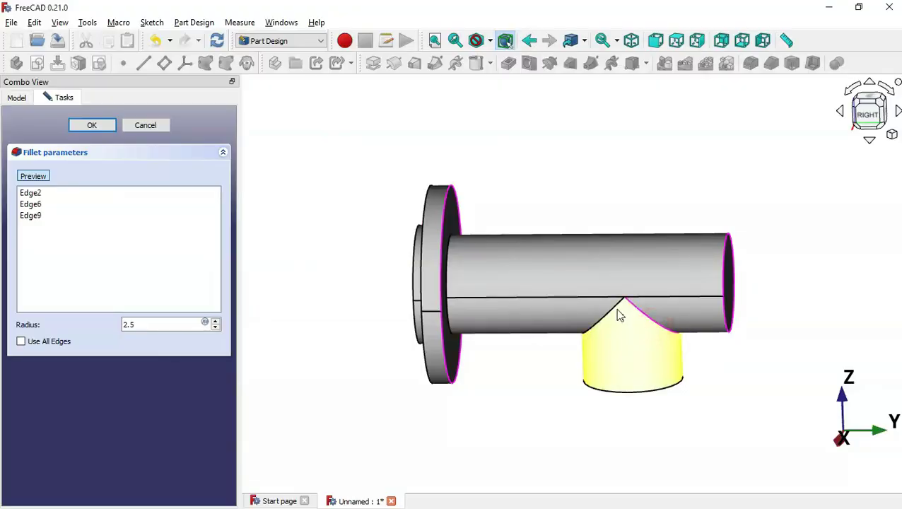
left_click(613, 312)
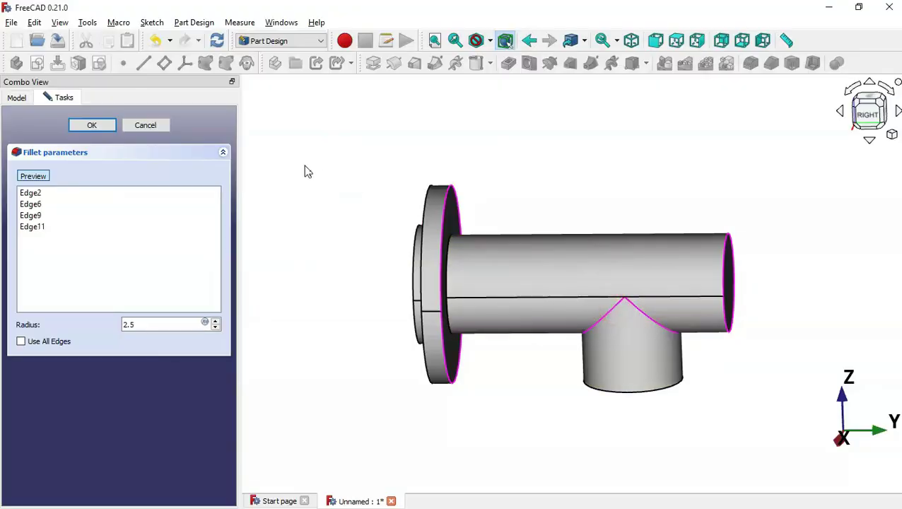
left_click(44, 177)
middle_click_drag(694, 316, 755, 271)
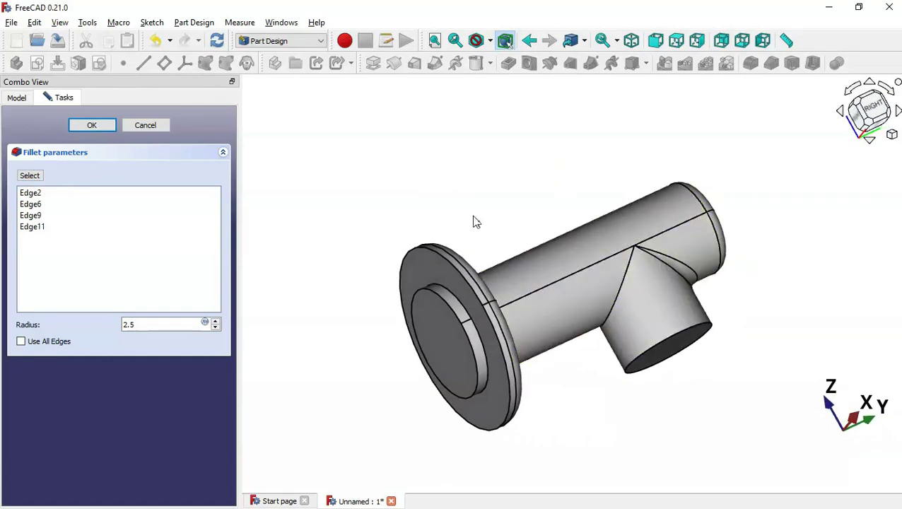
left_click(92, 126)
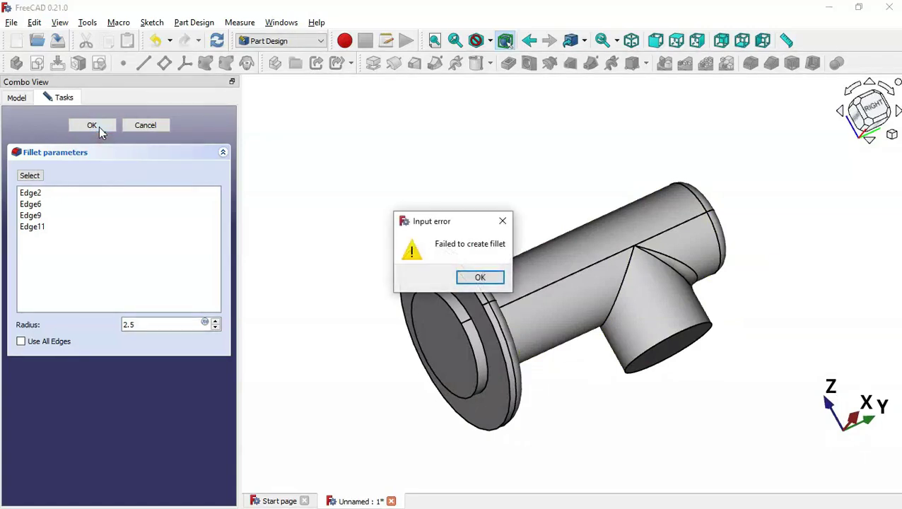
- Dismiss the 'Failed to create fillet' error, remove Edge11, and apply the fillet again
left_click_drag(456, 225, 521, 146)
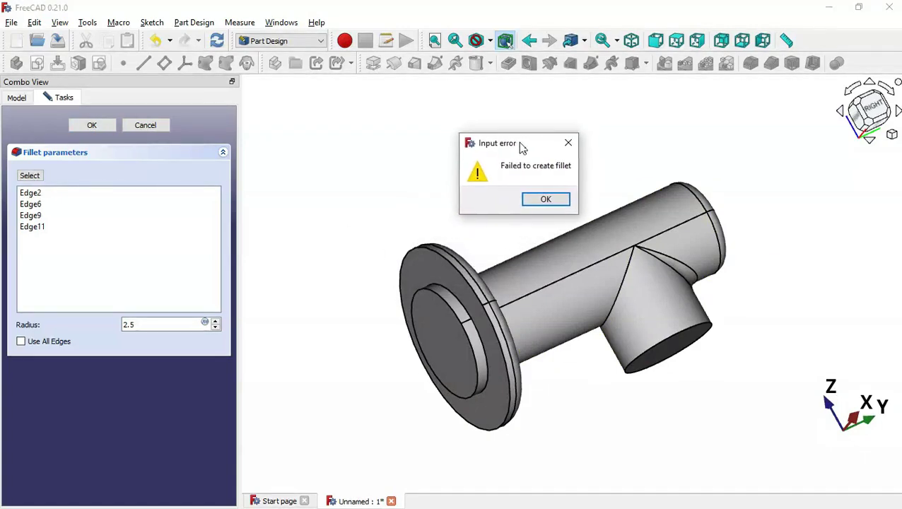
left_click(568, 144)
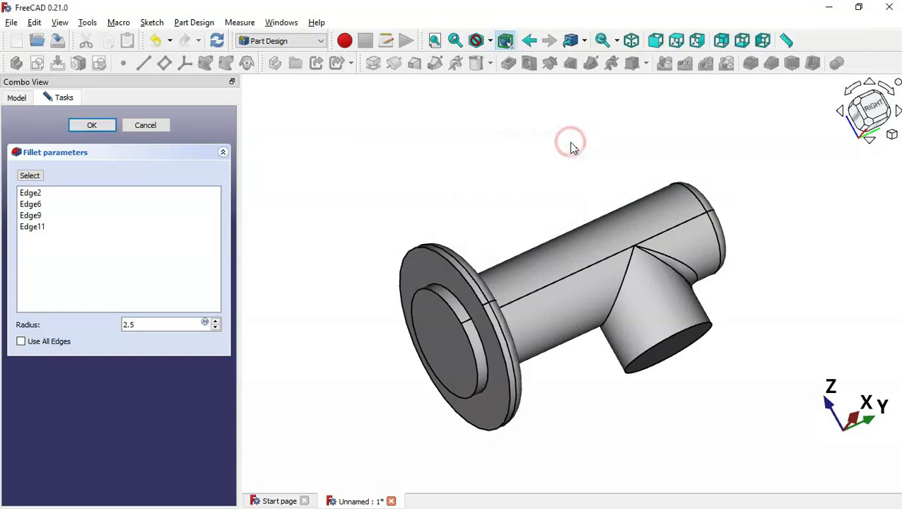
left_click(38, 226)
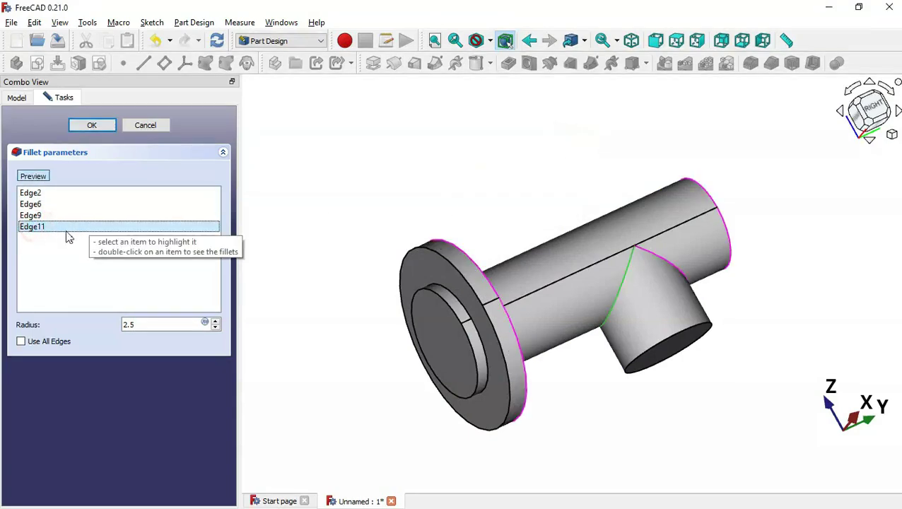
key("Delete")
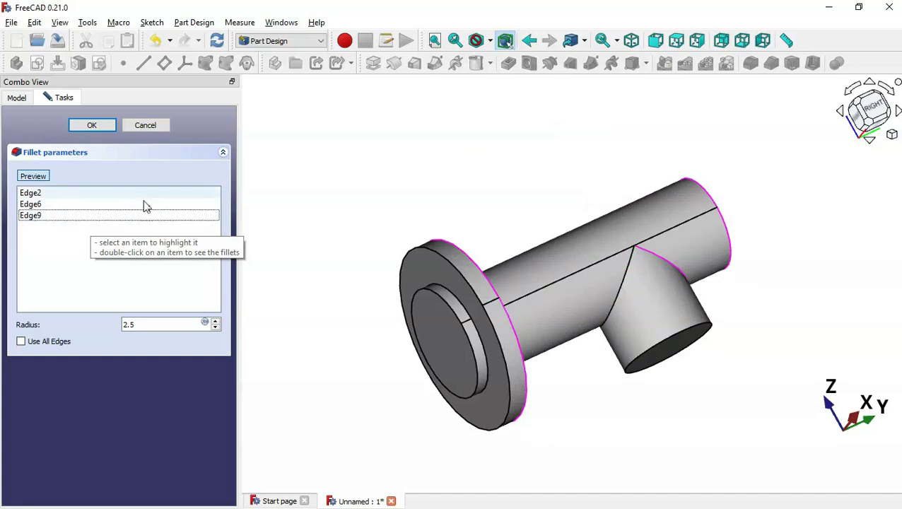
left_click(95, 125)
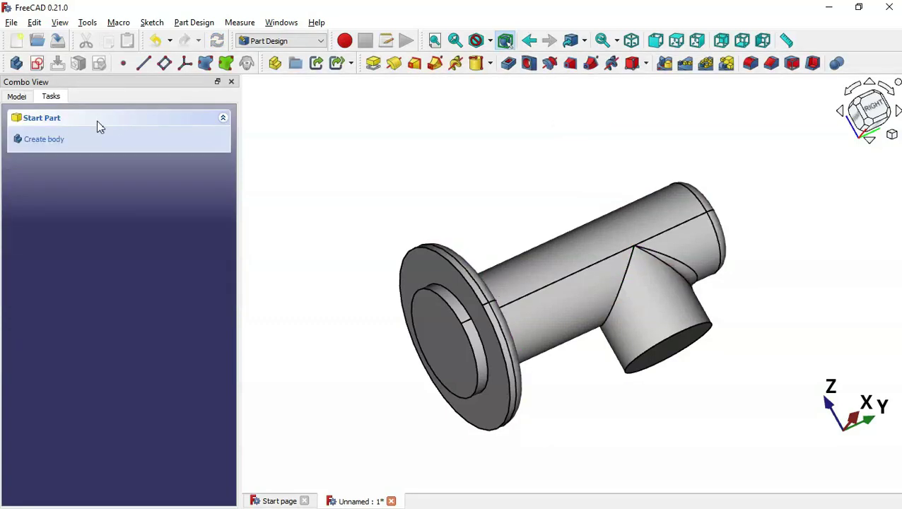
- Fillet the remaining intersection edge (Edge14) at 2.5 mm and orbit to inspect it
left_click(614, 287)
left_click(603, 394)
left_click(622, 279)
left_click(624, 271)
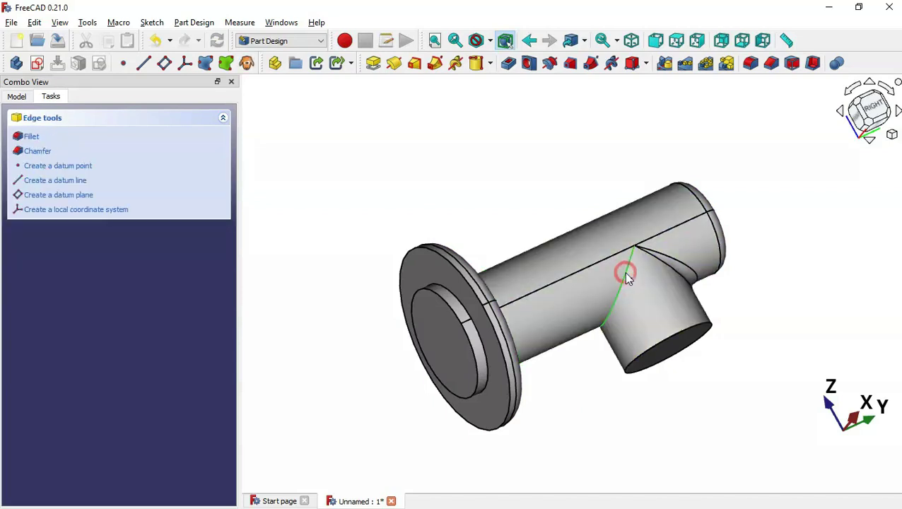
left_click(752, 65)
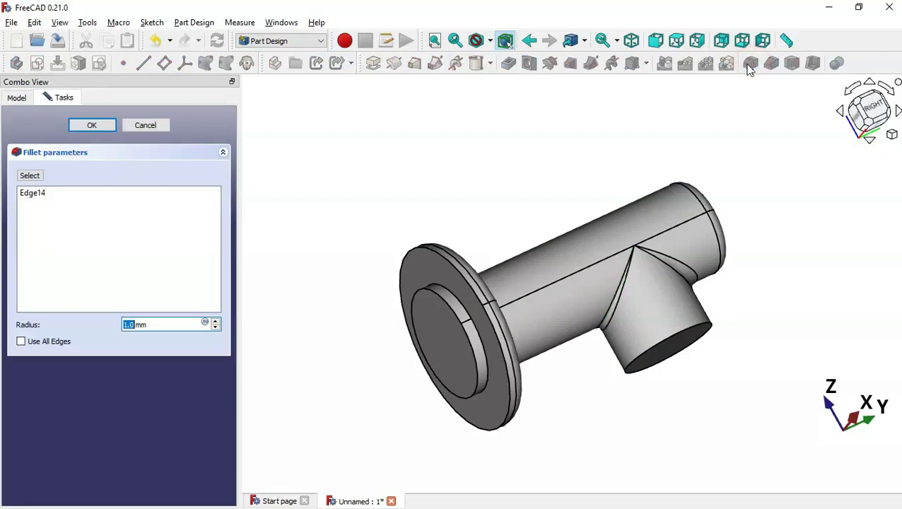
left_click(188, 318)
left_click_drag(154, 323, 83, 311)
type("2.5")
left_click(92, 125)
middle_click_drag(745, 262, 628, 312)
middle_click_drag(592, 207, 571, 186)
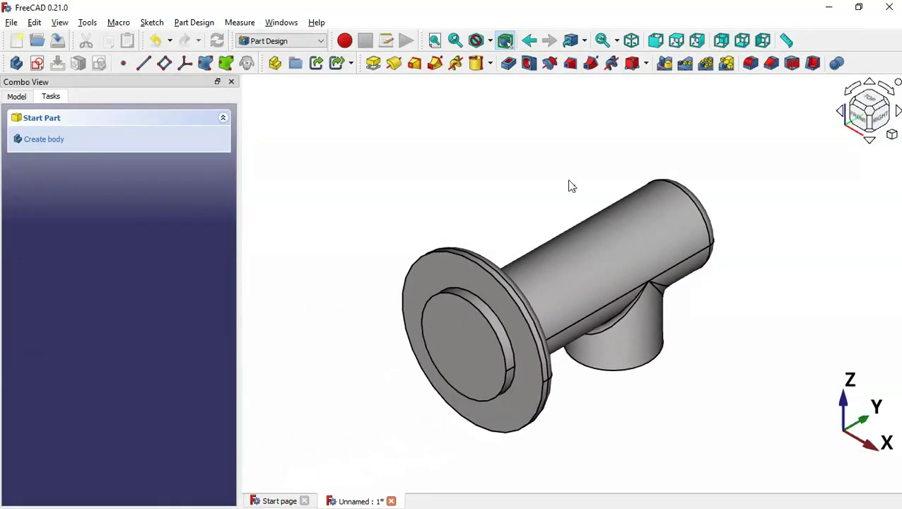
key("alt+Tab")
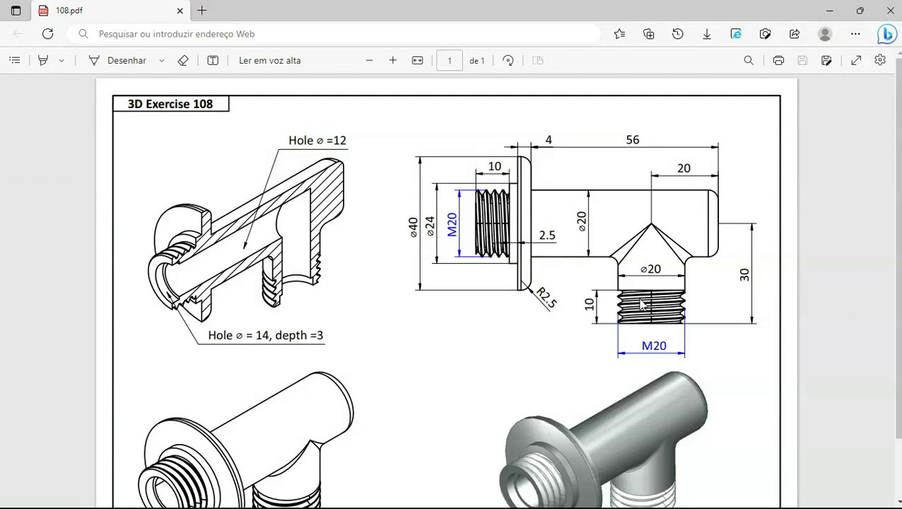
- Return from the 108.pdf drawing to FreeCAD and activate the Fasteners workbench
key("alt+Tab")
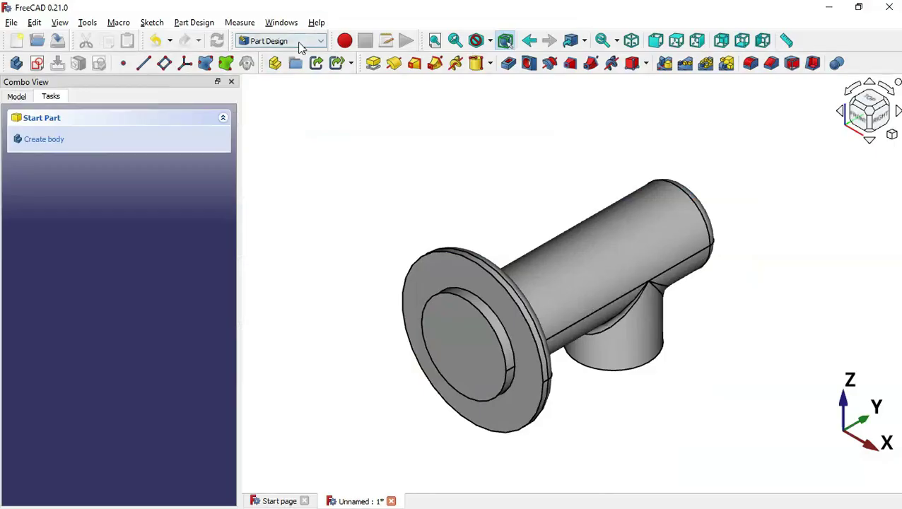
left_click(299, 43)
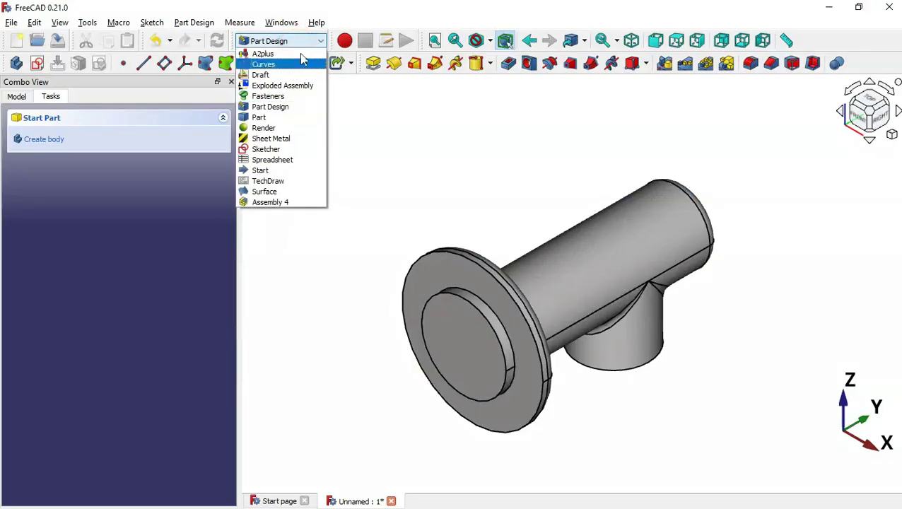
left_click(306, 96)
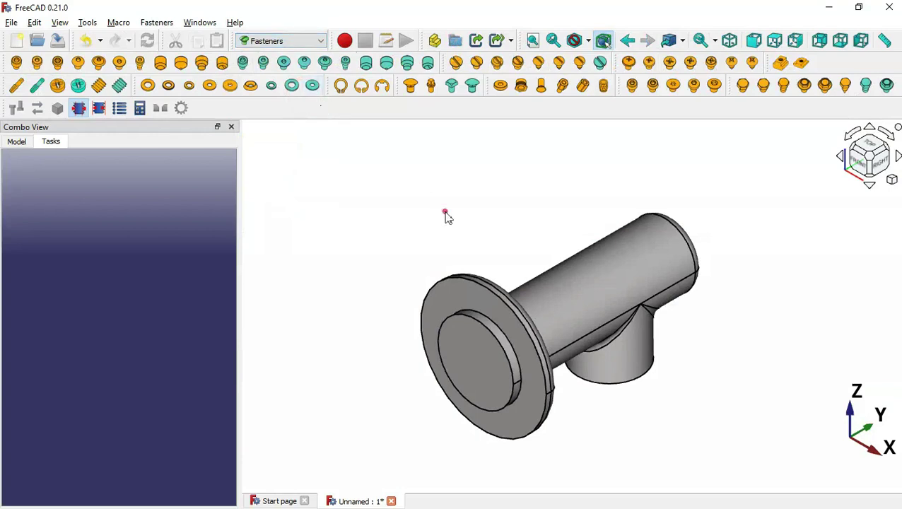
- Add an M6x20 DIN 975 threaded rod, collapse the Body in the model tree, and view from the right
left_click(100, 86)
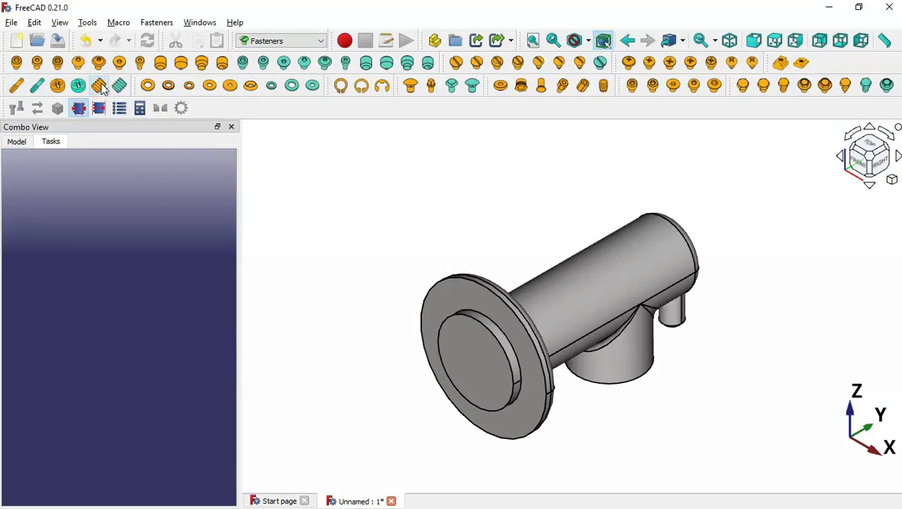
left_click(17, 145)
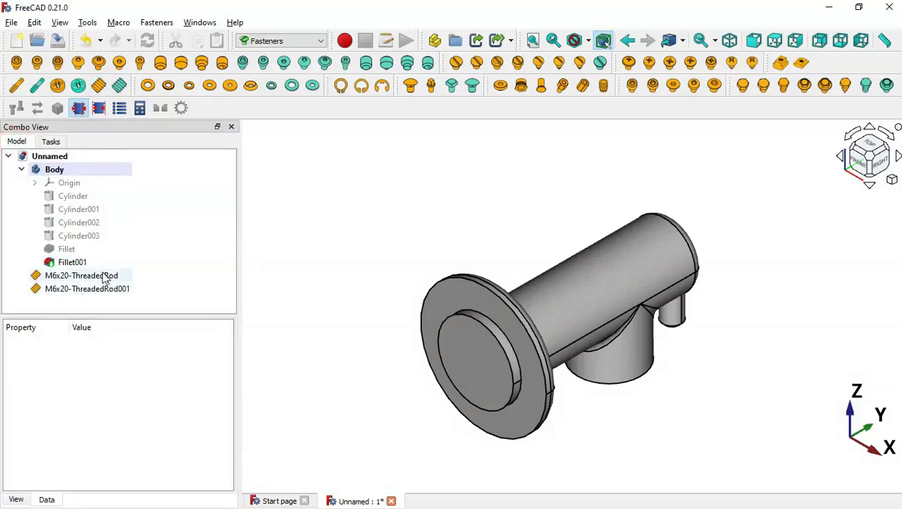
left_click(22, 171)
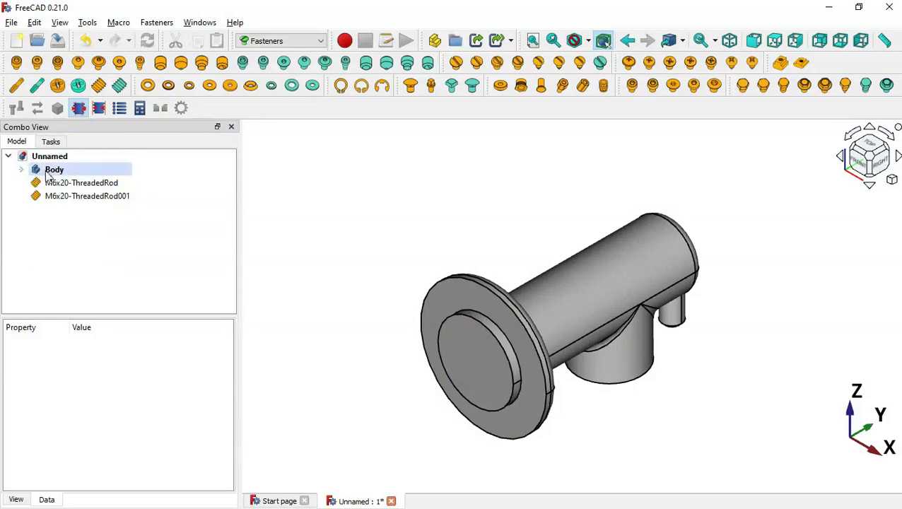
left_click(84, 211)
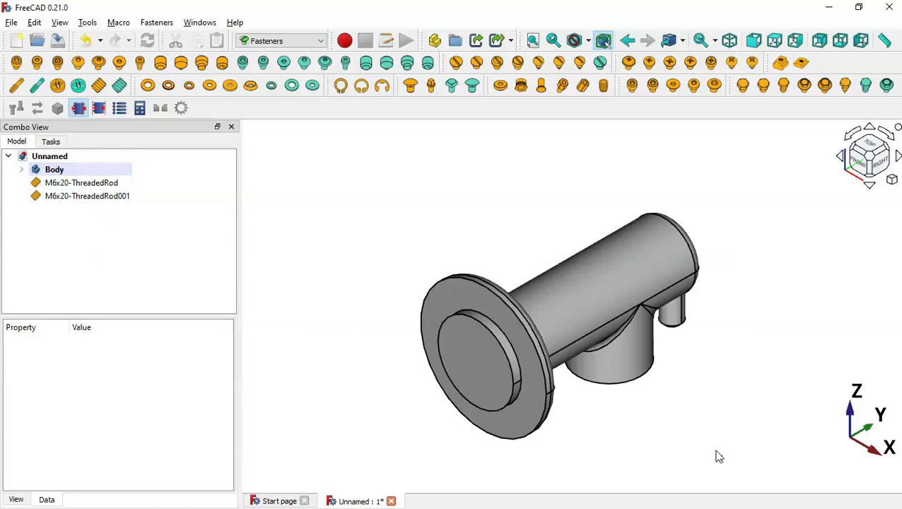
key("3")
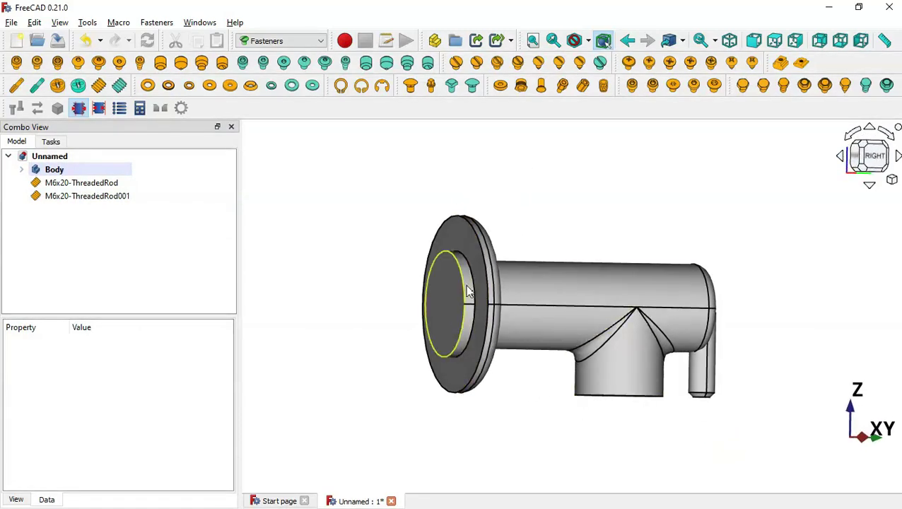
key("alt+Tab")
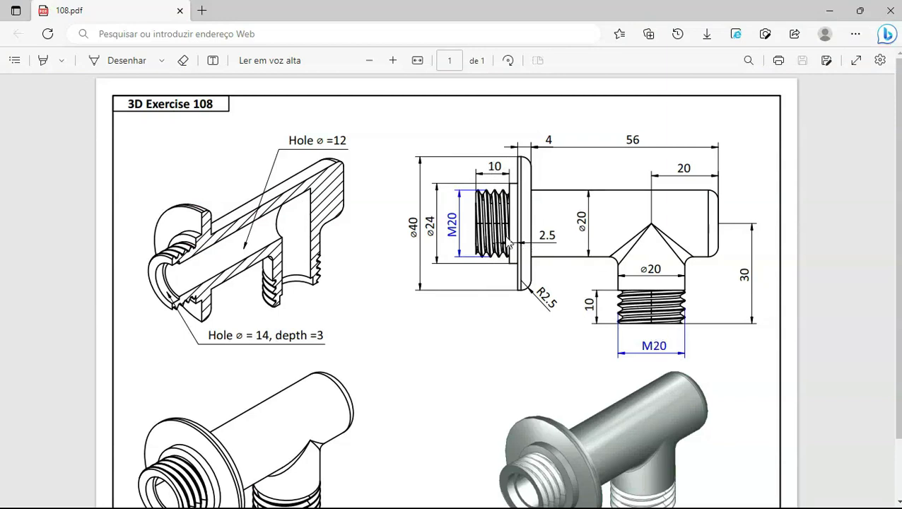
key("alt+Tab")
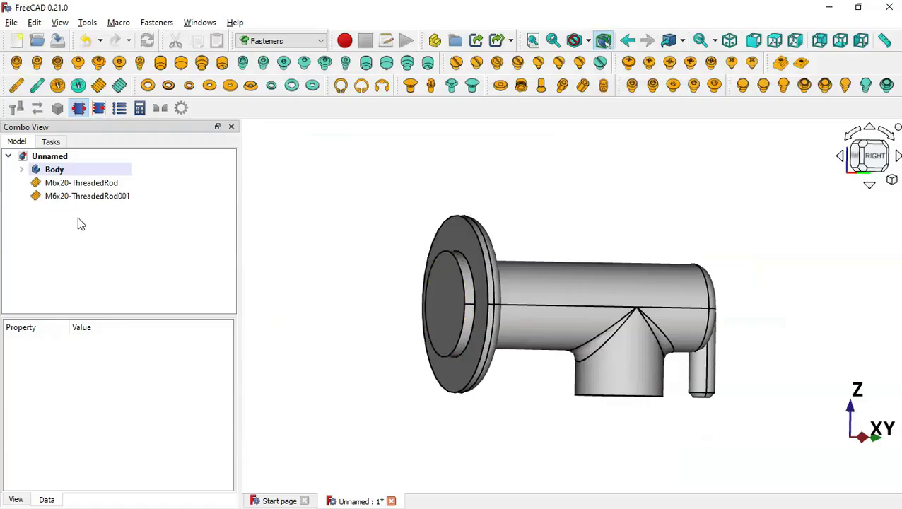
- Select both threaded rods and change their diameter to M20
left_click(98, 197)
left_click(102, 183, "ctrl")
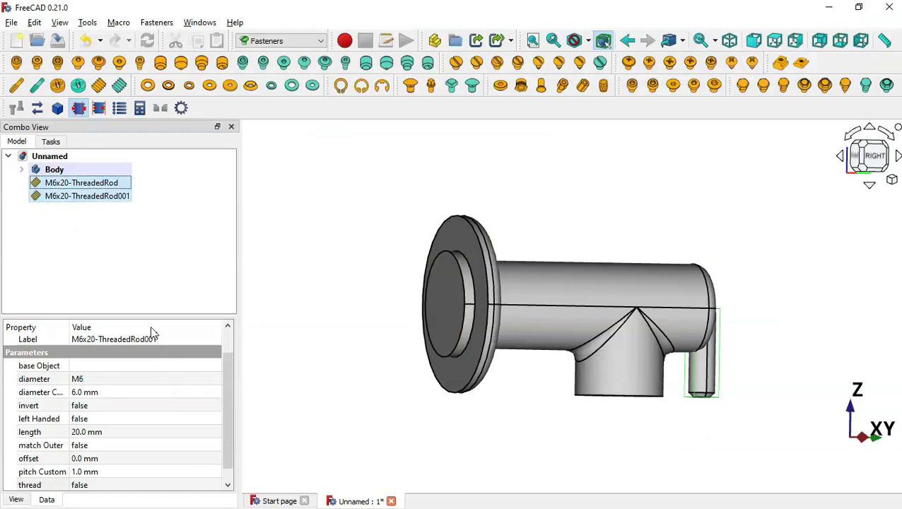
left_click_drag(151, 314, 154, 236)
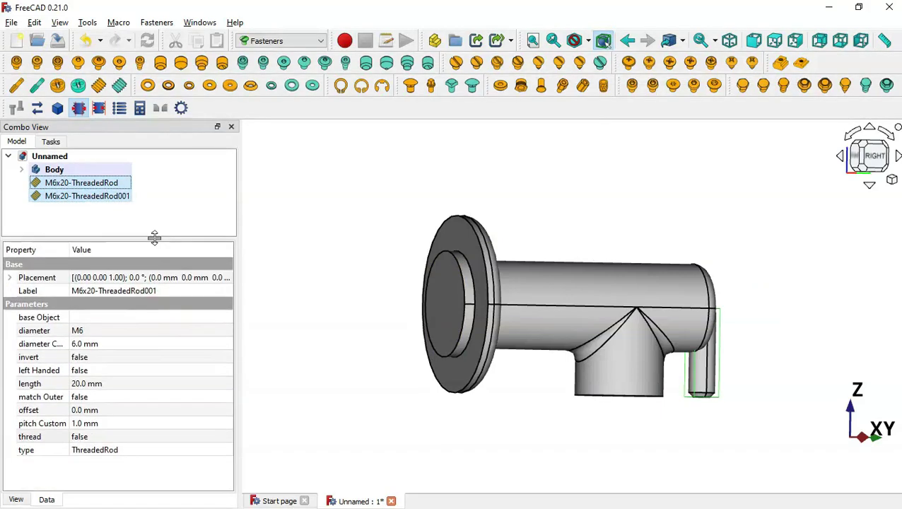
left_click(191, 330)
left_click(192, 329)
left_click_drag(227, 357, 225, 402)
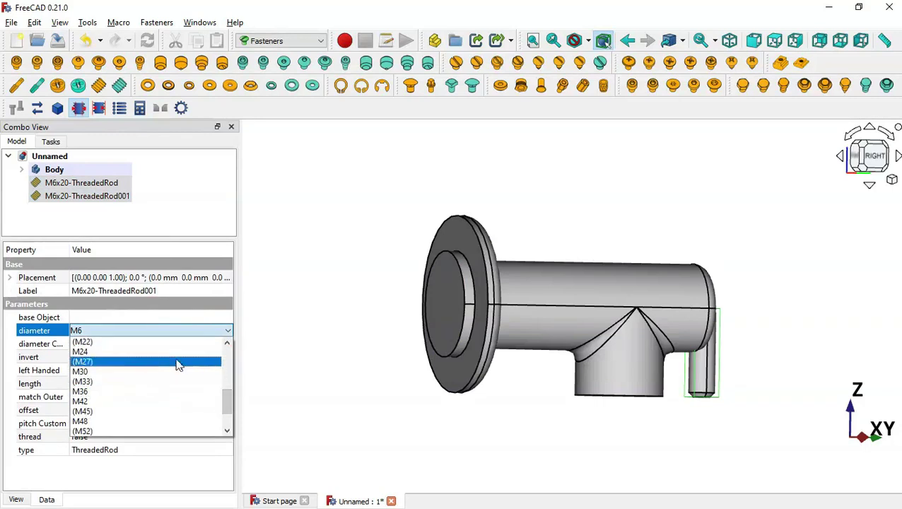
left_click_drag(226, 404, 225, 385)
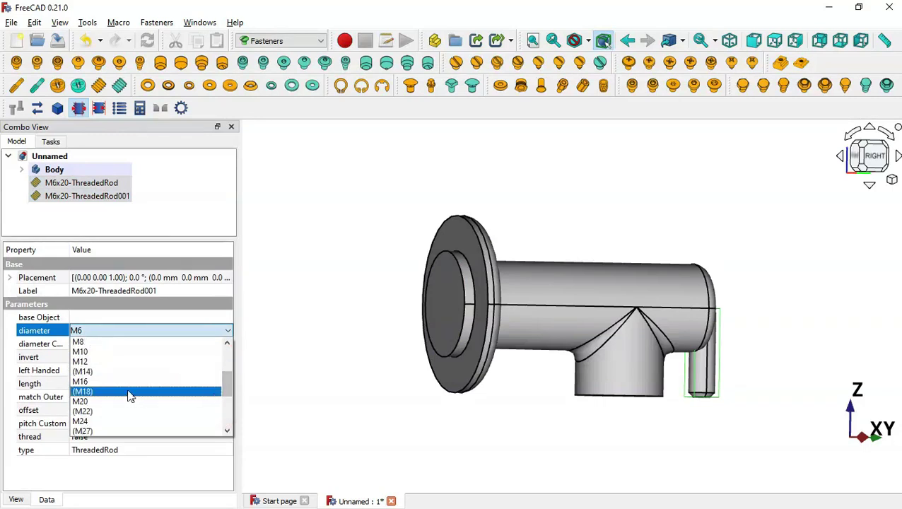
left_click(110, 401)
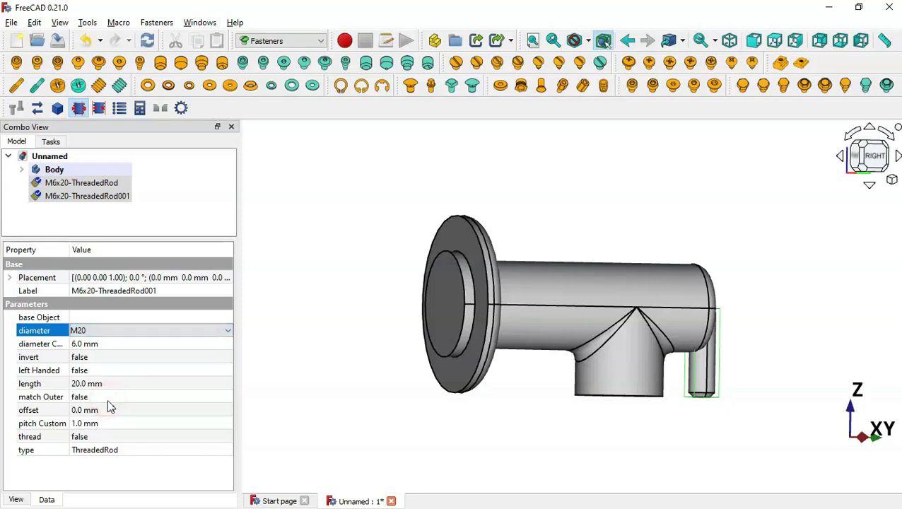
- Give both rods a 10 mm length and ScrewTap type, then recompute the model
left_click(139, 383)
type("10")
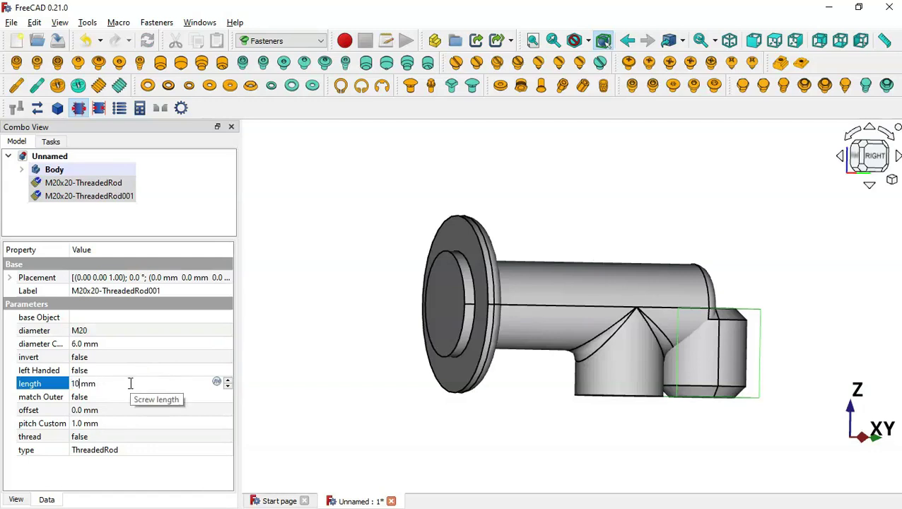
left_click(173, 438)
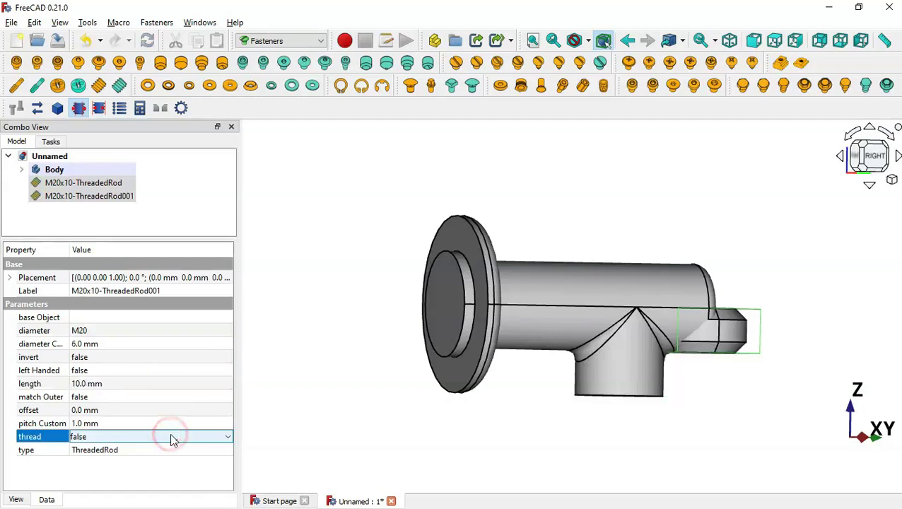
left_click(193, 450)
left_click(194, 450)
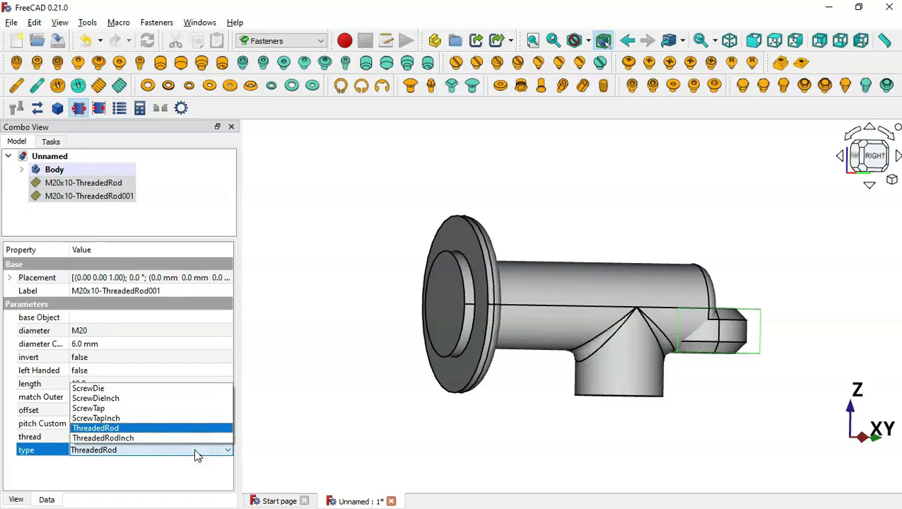
left_click(134, 408)
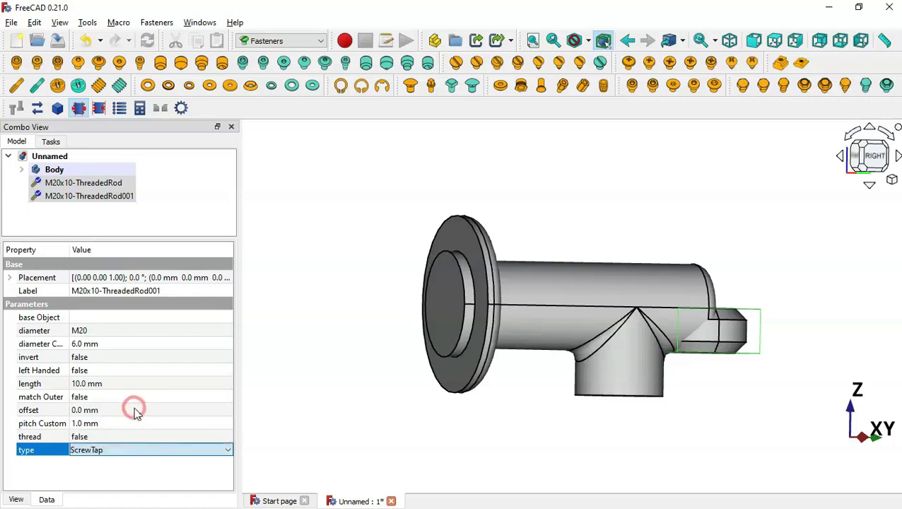
left_click(147, 40)
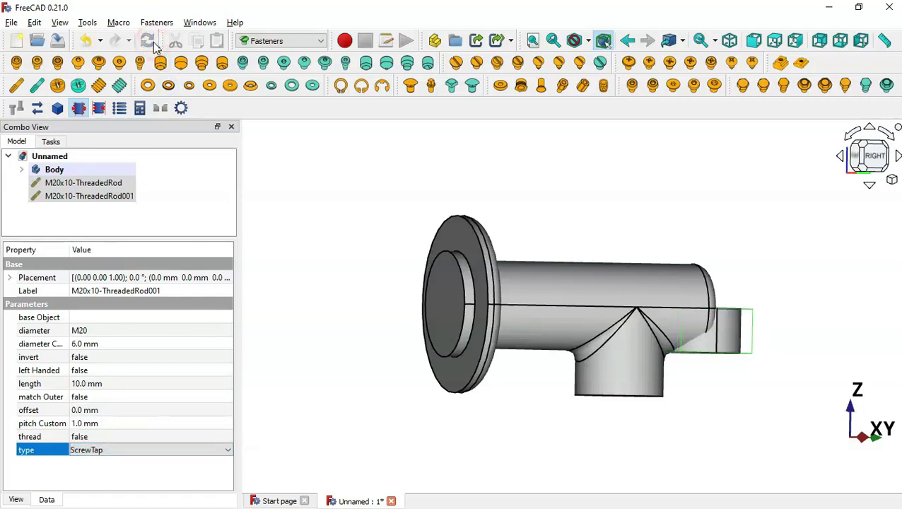
- Set thread to true on both M20x10 ScrewTaps and recompute so the threads are modelled
middle_click_drag(809, 262, 667, 354)
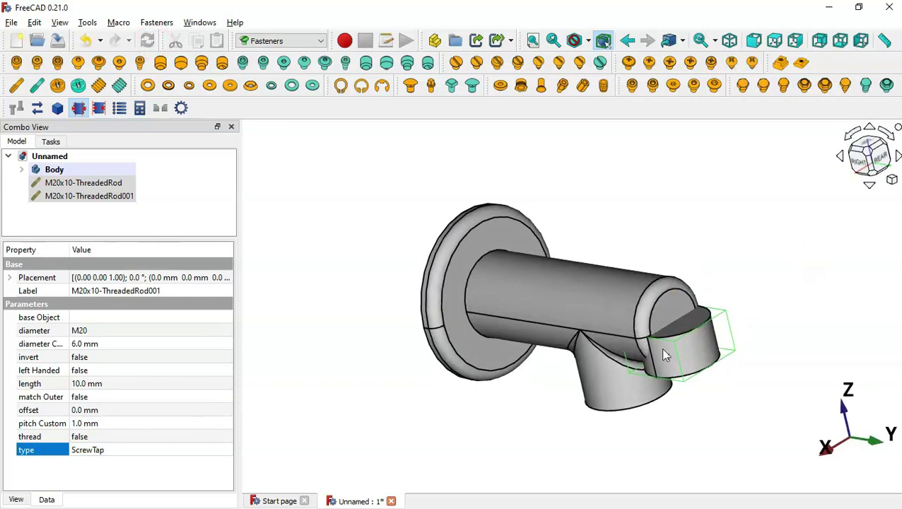
middle_click_drag(440, 341, 510, 340)
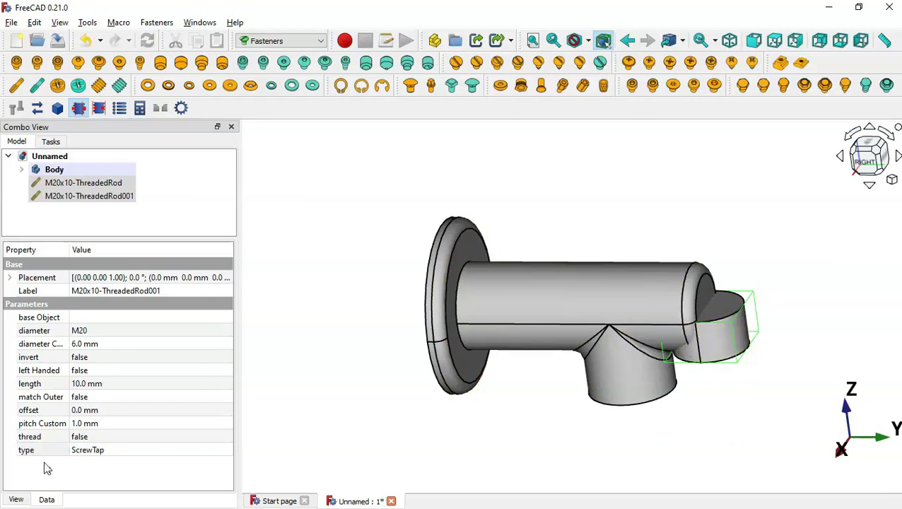
left_click(115, 437)
left_click(117, 436)
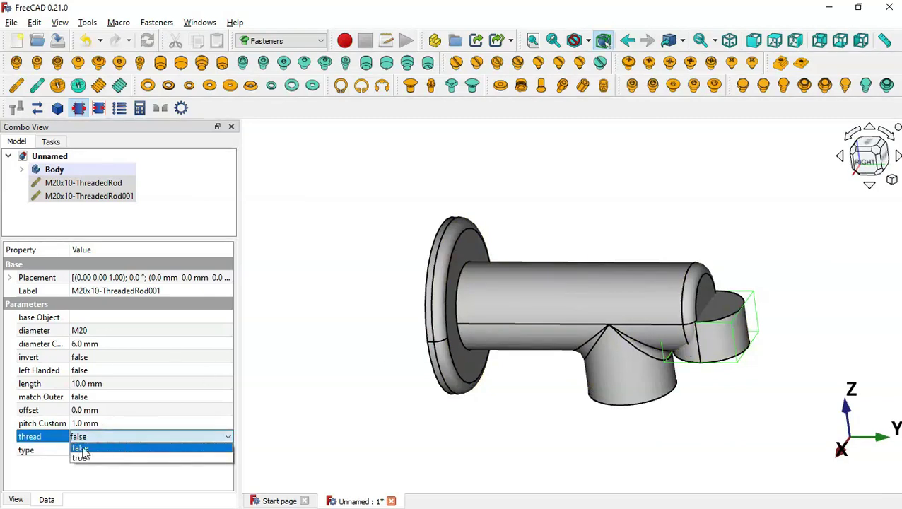
left_click(150, 458)
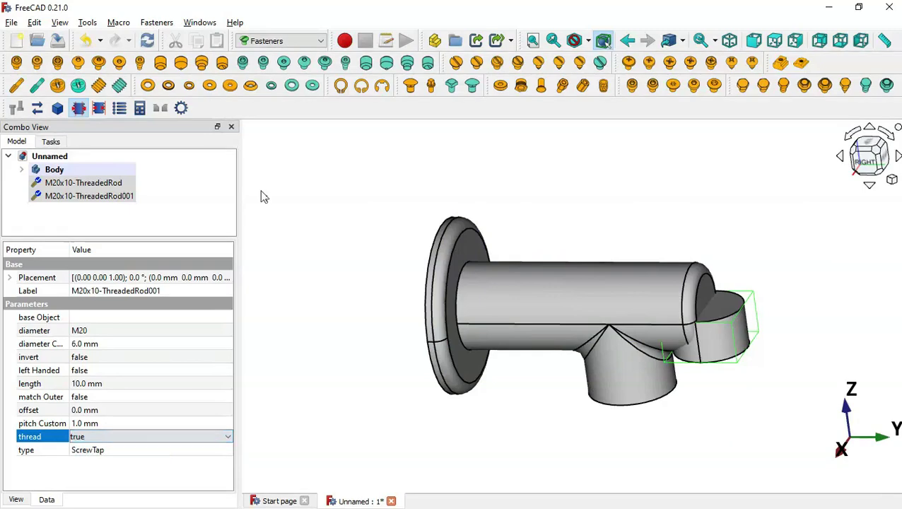
left_click(147, 42)
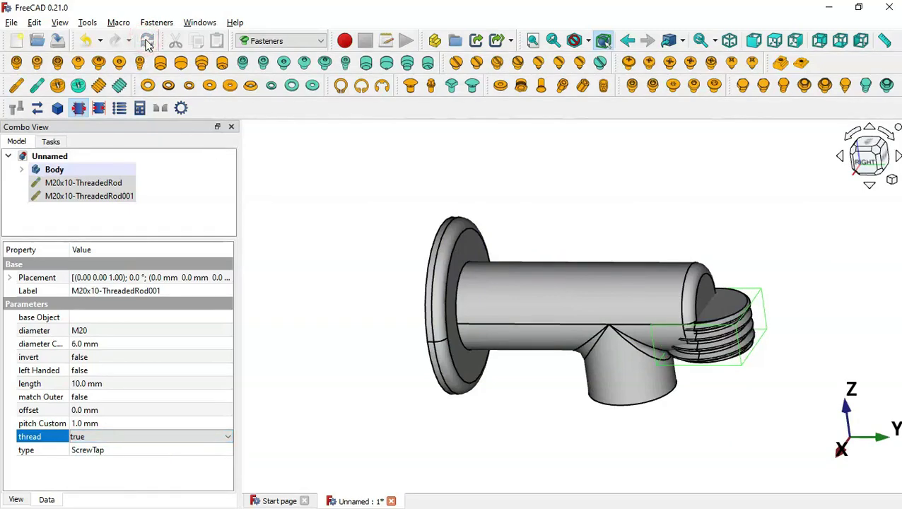
middle_click_drag(589, 276, 791, 310)
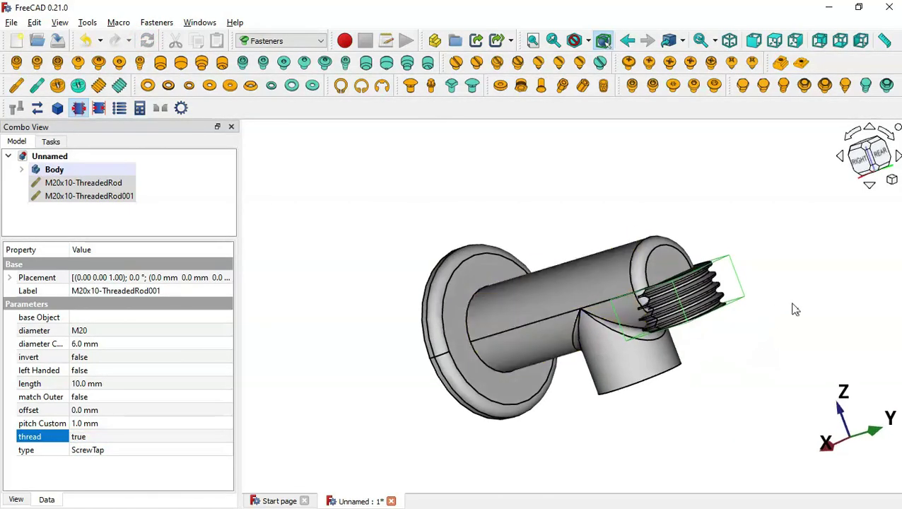
left_click(379, 291)
middle_click_drag(378, 291, 413, 294)
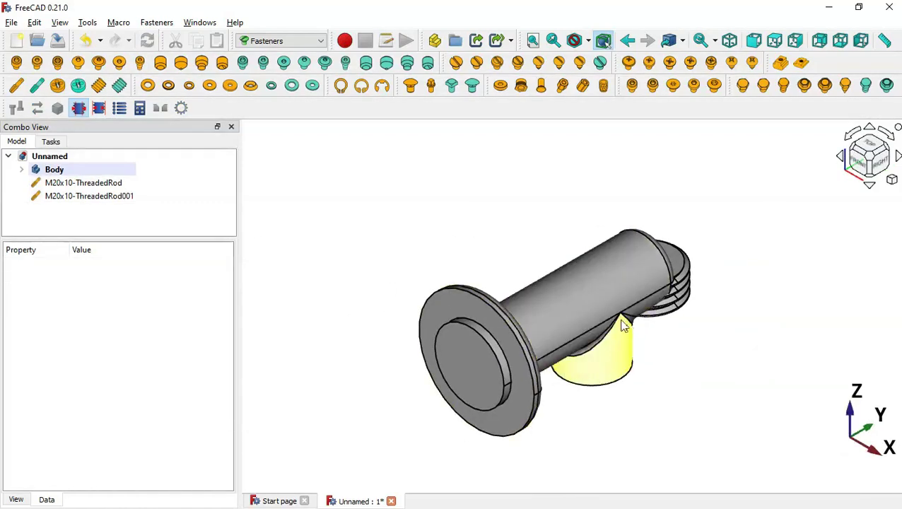
- Move M20x10-ThreadedRod onto the flange's inner circular edge so it projects from the boss
middle_click_drag(685, 326, 618, 302)
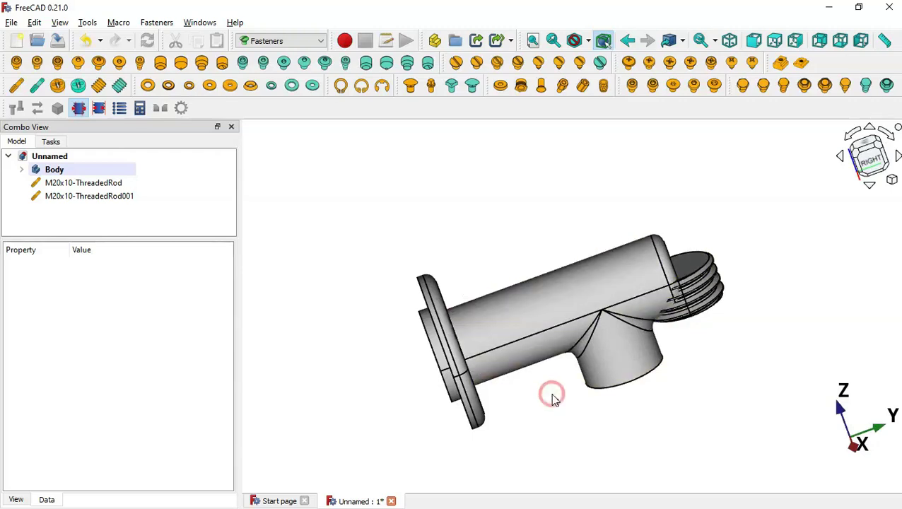
middle_click_drag(348, 377, 382, 377)
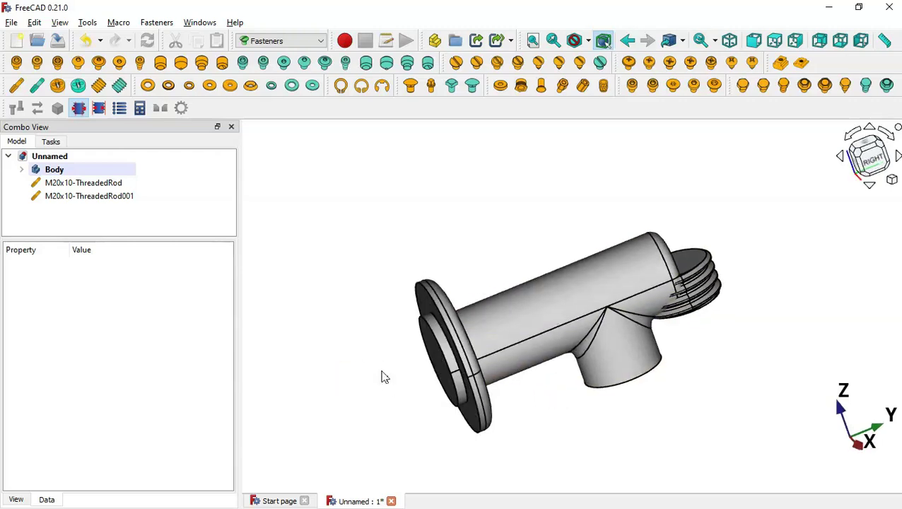
left_click(104, 183)
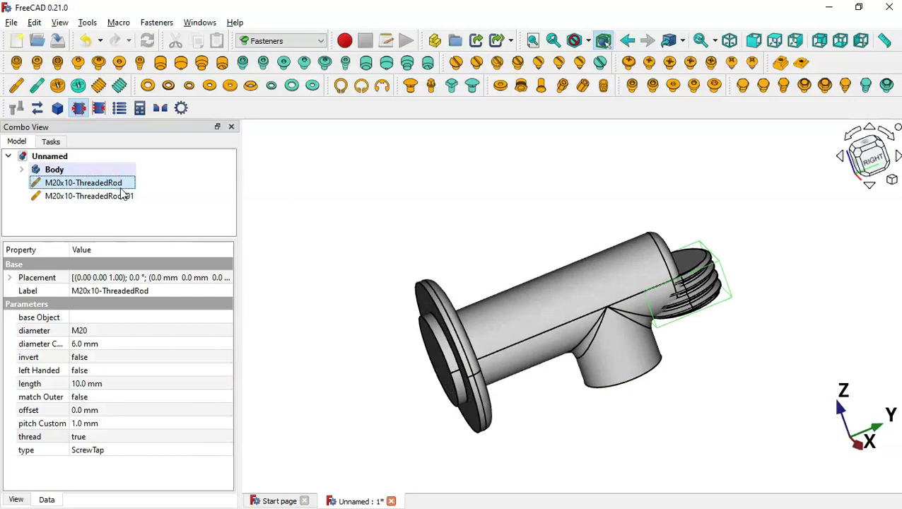
middle_click_drag(318, 304, 350, 295)
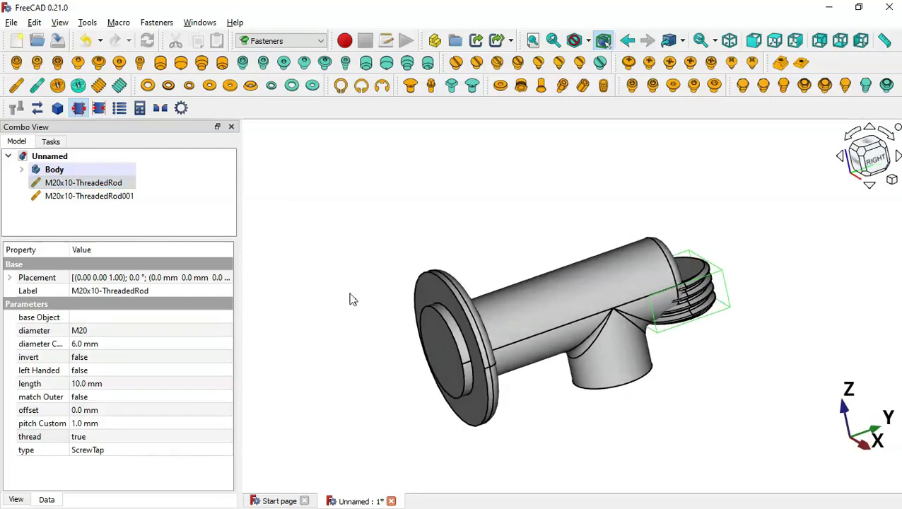
left_click(458, 352)
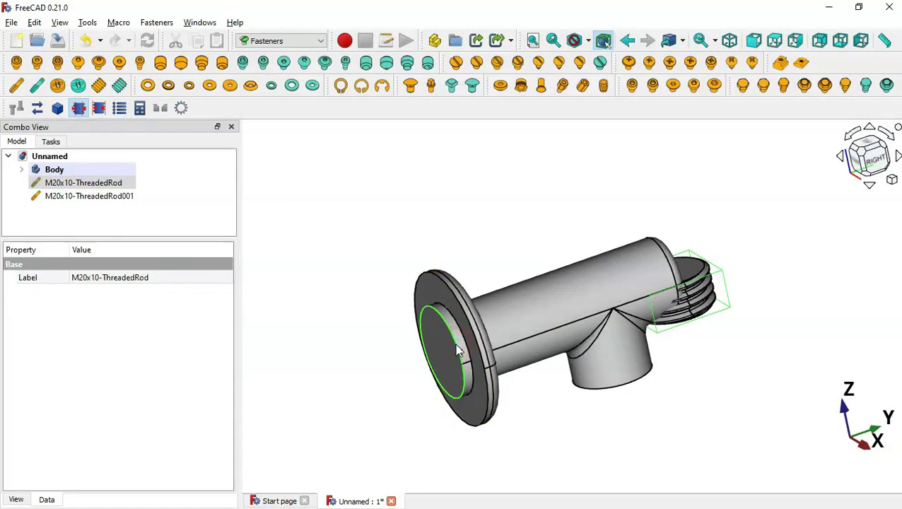
left_click(37, 111)
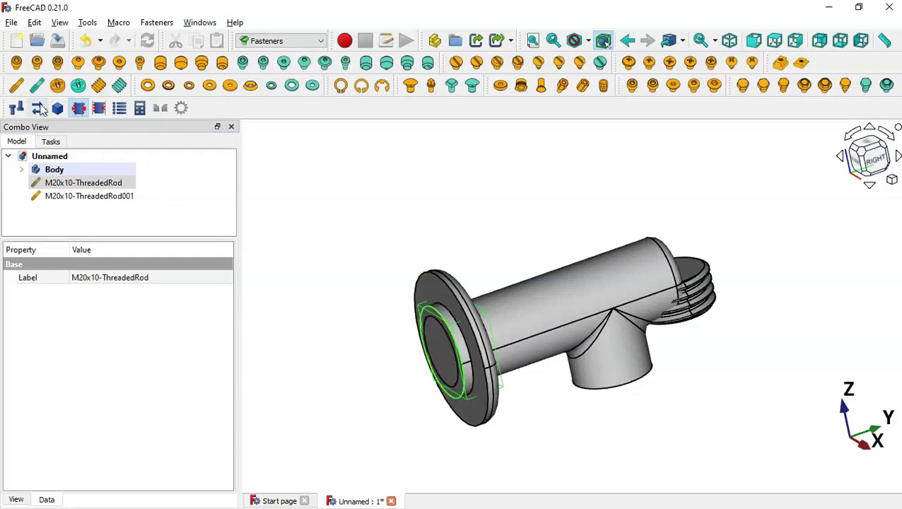
left_click(16, 107)
middle_click_drag(483, 338, 442, 361)
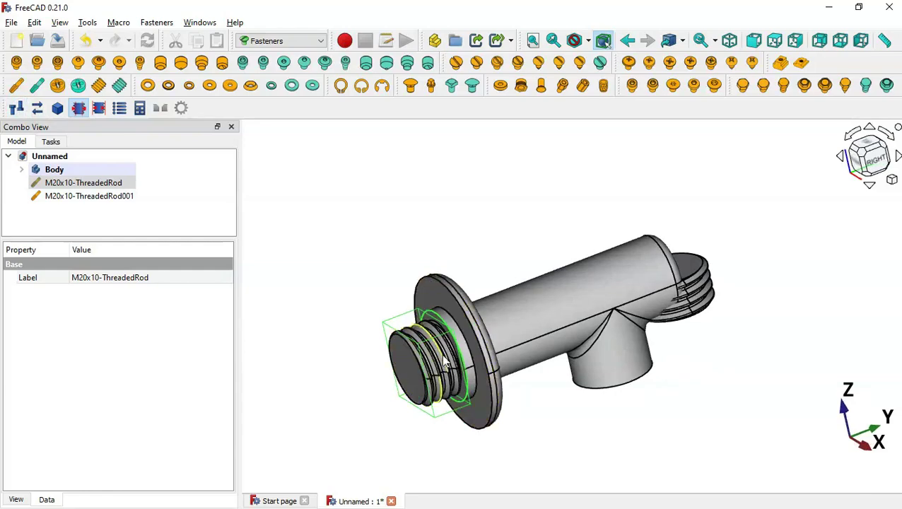
key("alt+Tab")
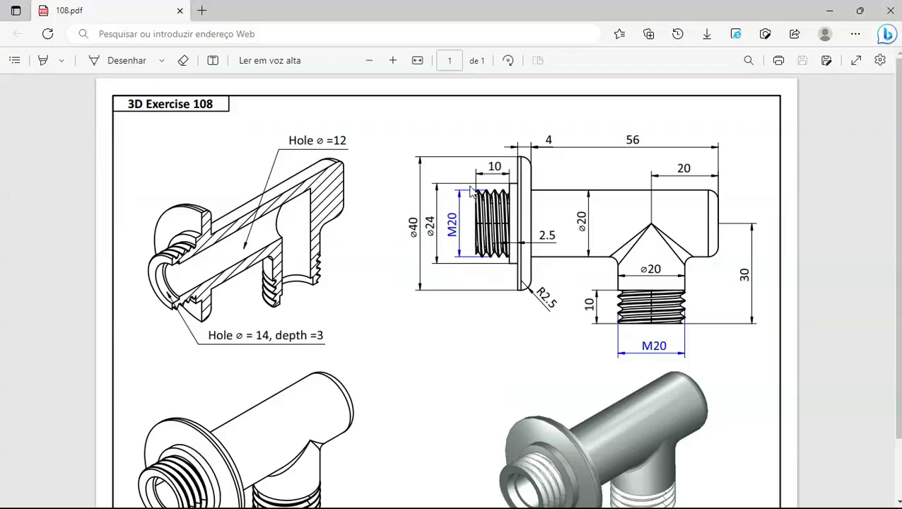
key("alt+Tab")
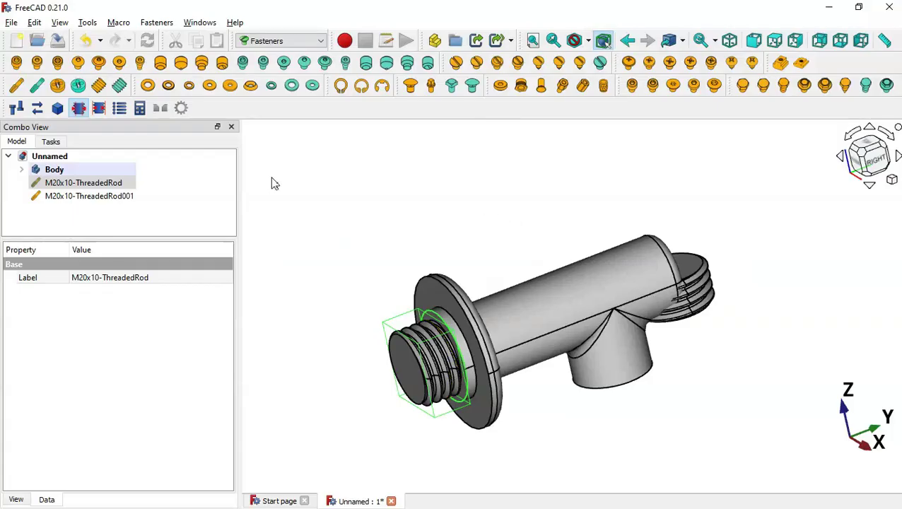
- Mount M20x10-ThreadedRod001 on the branch end face and flip it so the thread points outward
left_click(112, 196)
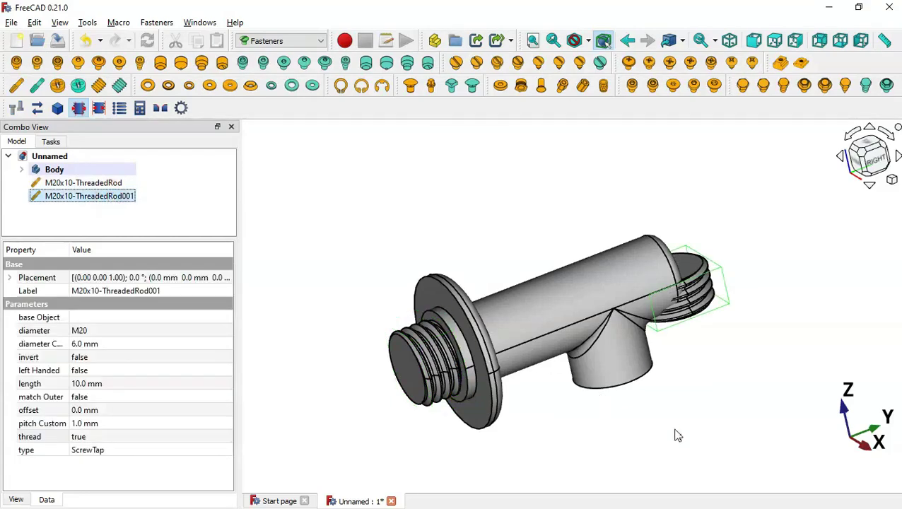
middle_click_drag(677, 434, 672, 427)
left_click(617, 331, "ctrl")
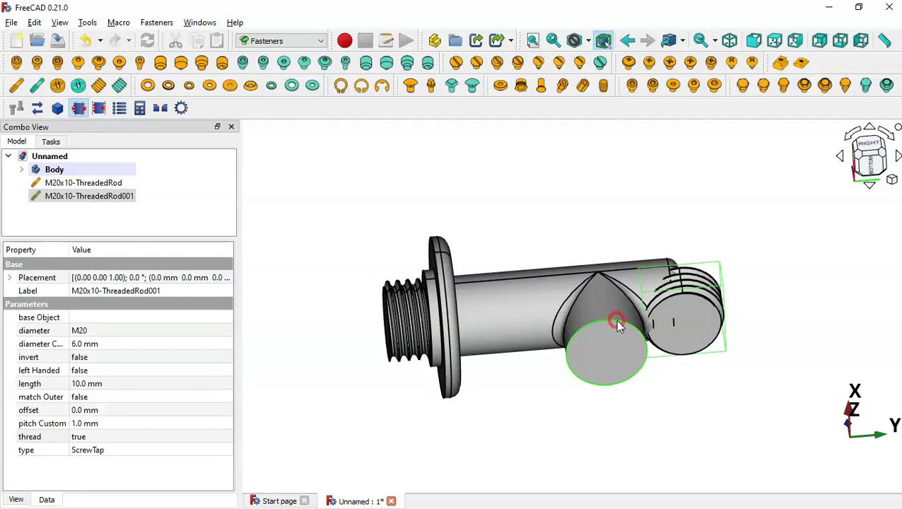
left_click(38, 108)
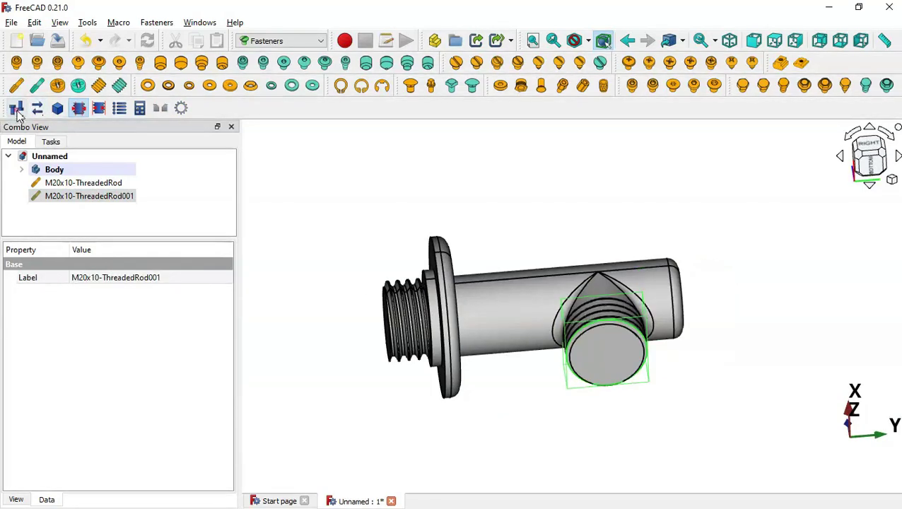
left_click(16, 109)
middle_click_drag(596, 254, 401, 255)
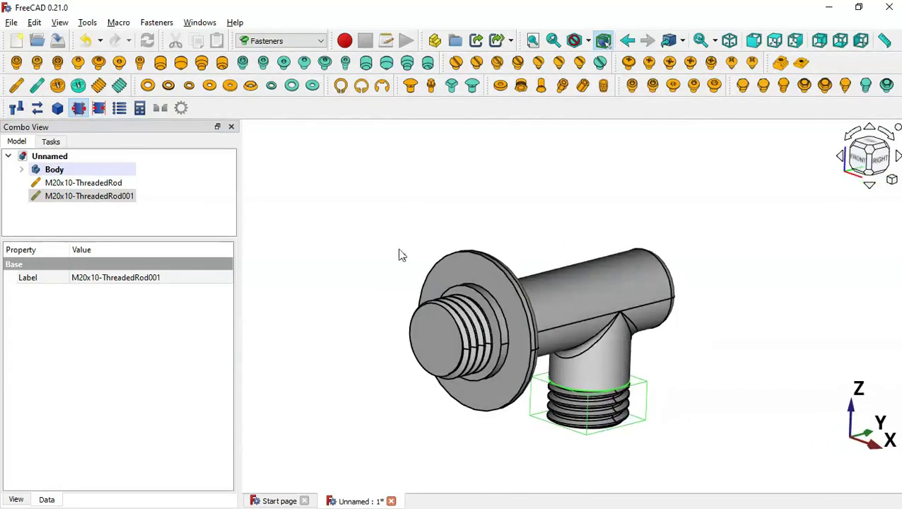
left_click(351, 233)
middle_click_drag(302, 198, 326, 216)
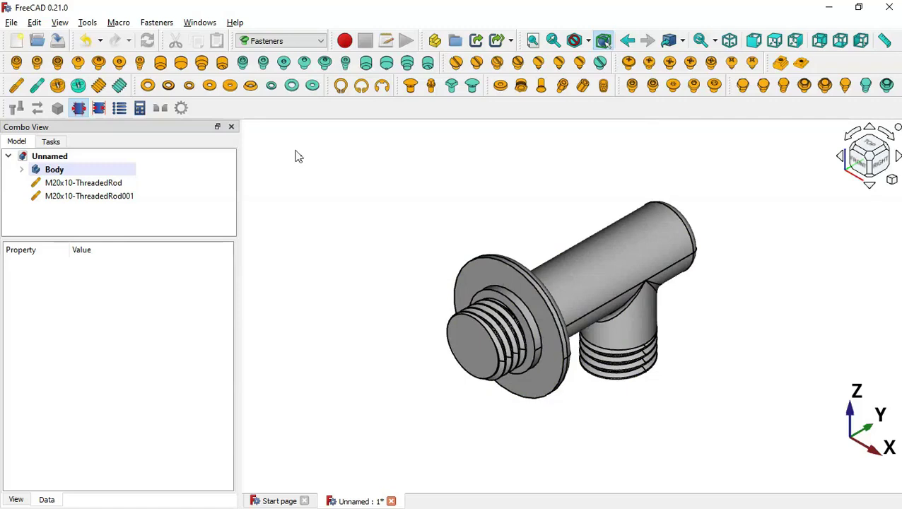
left_click(296, 41)
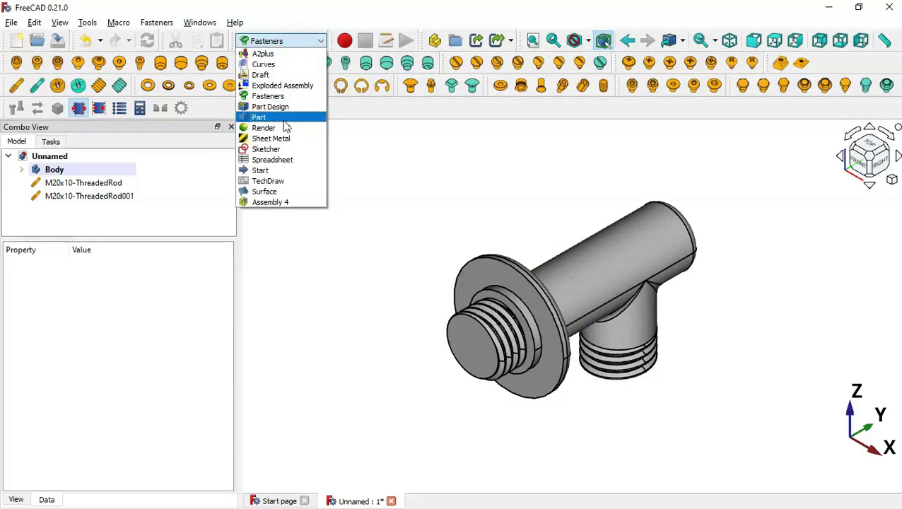
- In the Part workbench, fuse the Body and both M20x10 threaded rods into one Fusion
left_click(283, 118)
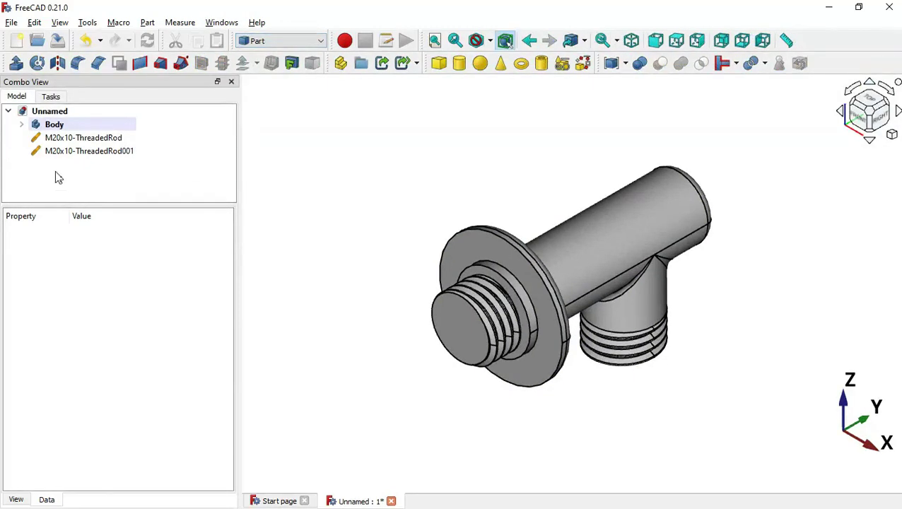
left_click(60, 151)
left_click(91, 125, "shift")
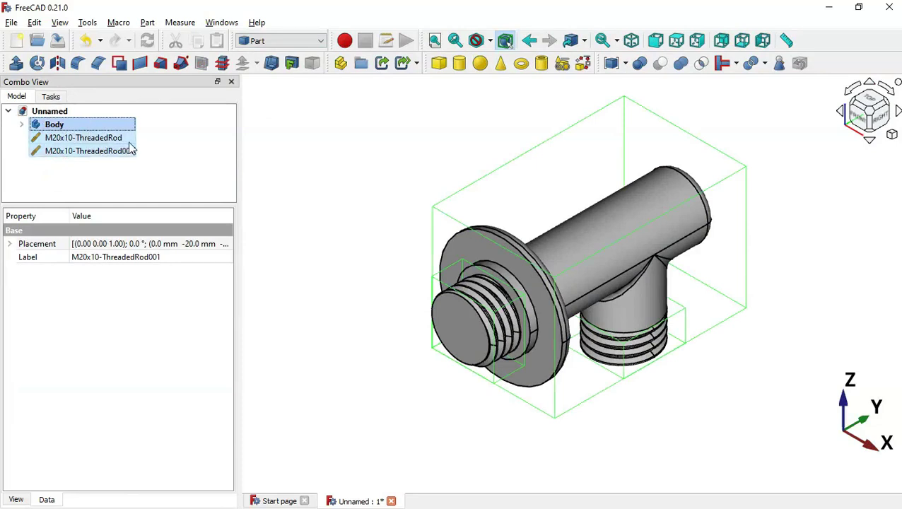
left_click(678, 65)
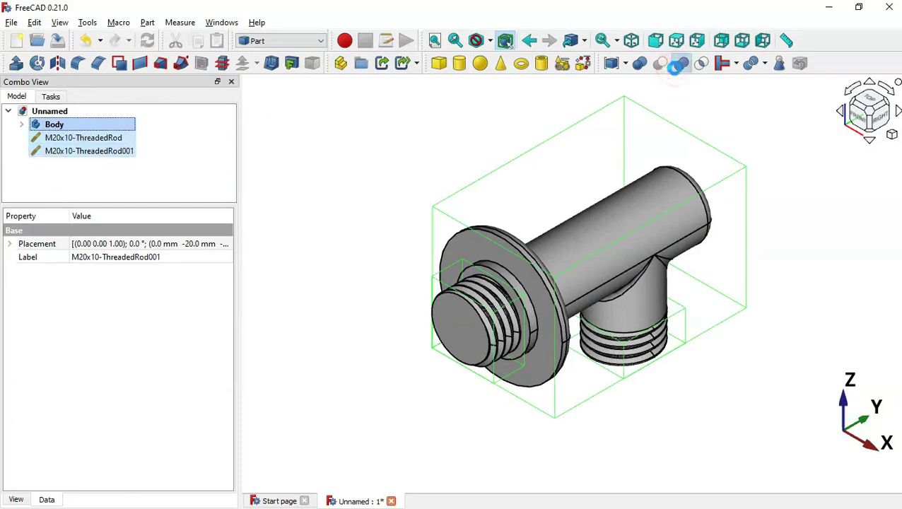
left_click(632, 173)
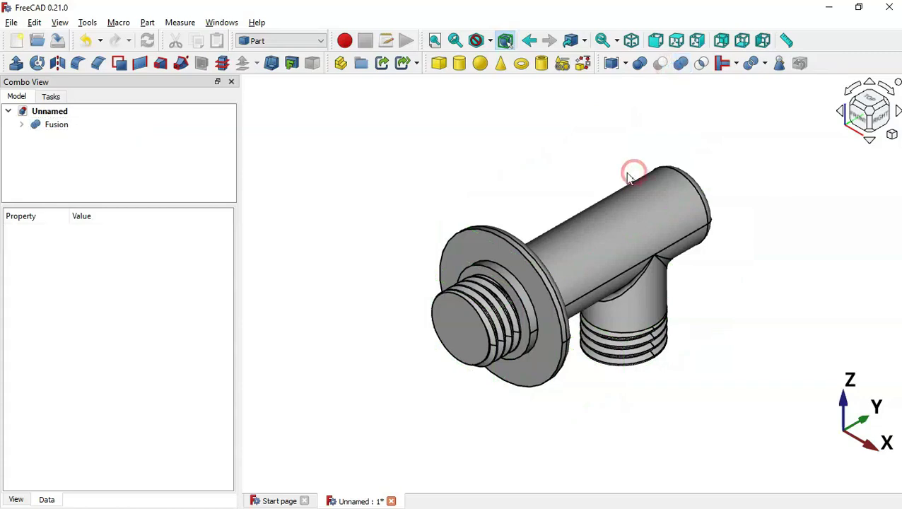
middle_click_drag(775, 318, 707, 305)
left_click(692, 304)
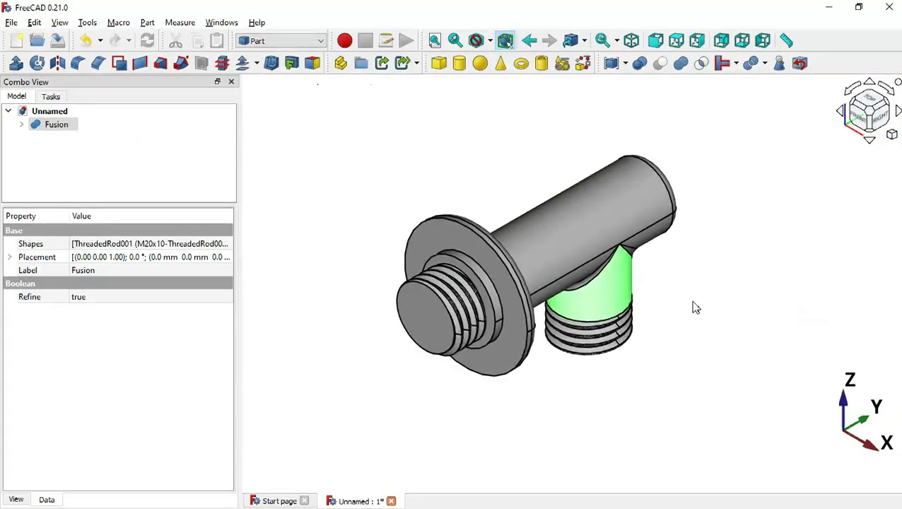
left_click(550, 210)
key("alt+Tab")
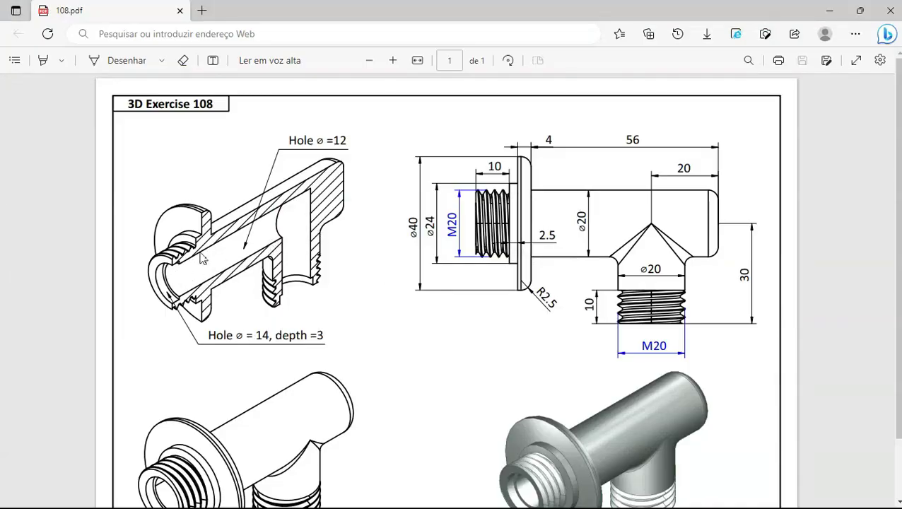
key("alt+Tab")
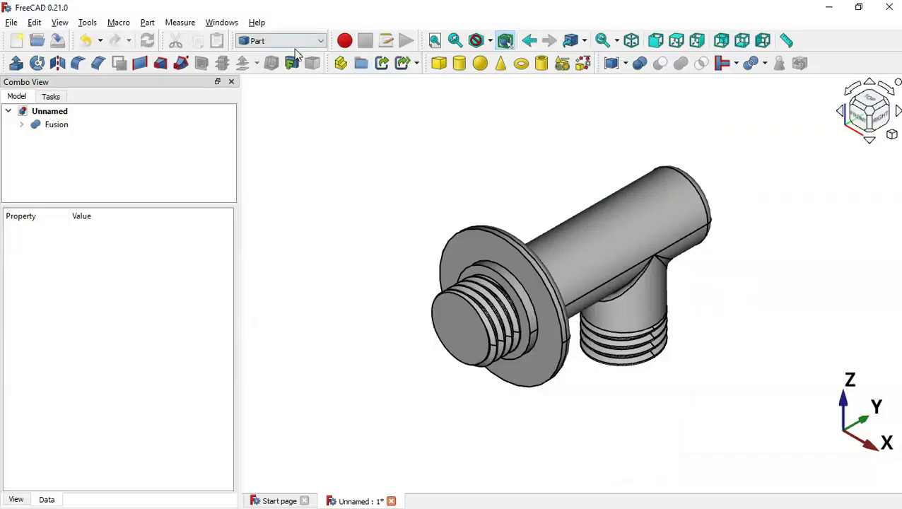
- Switch to Part Design, create Body001, and start a sketch on its YZ plane
left_click(316, 43)
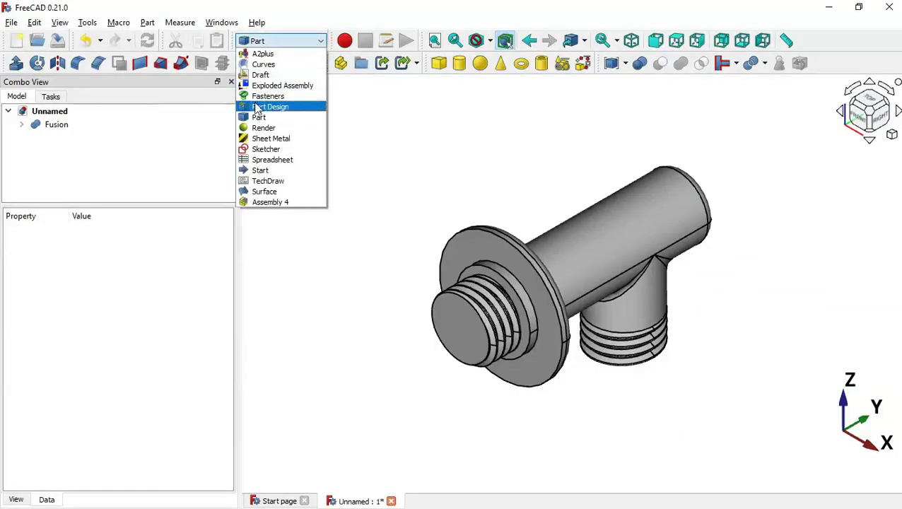
left_click(299, 108)
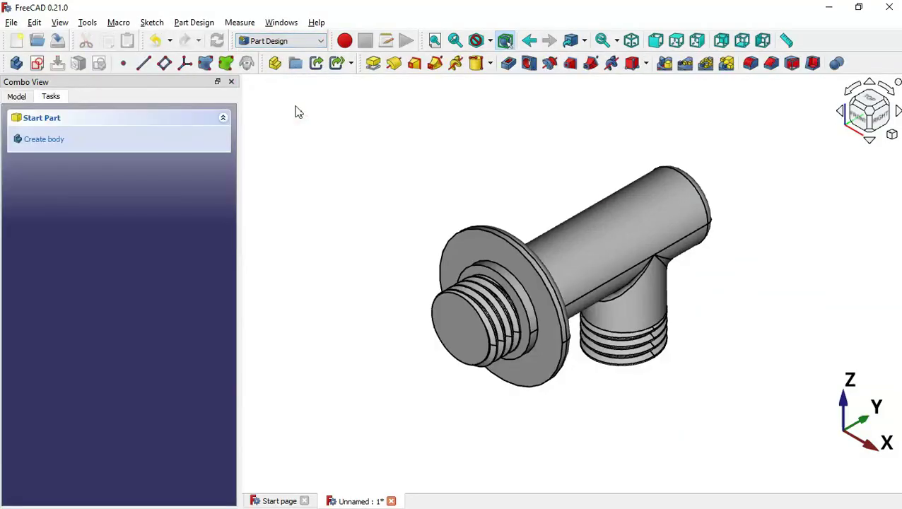
left_click(14, 97)
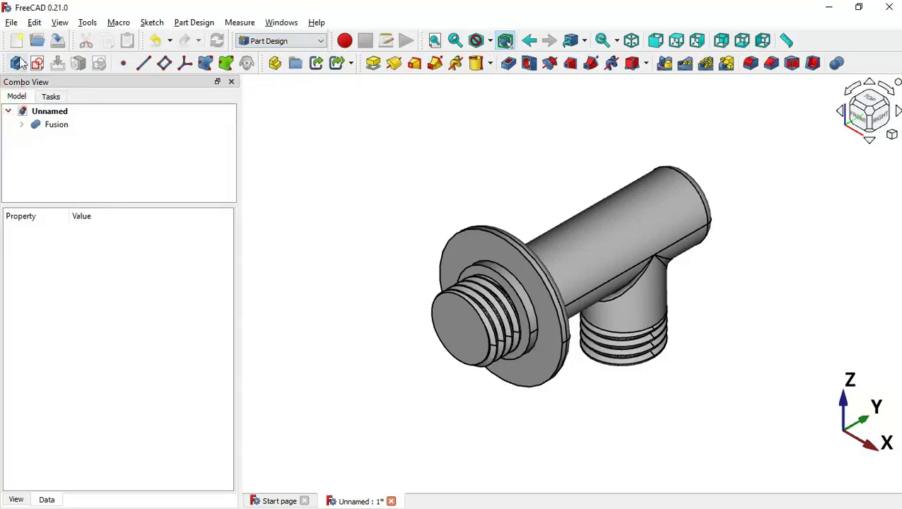
left_click(17, 64)
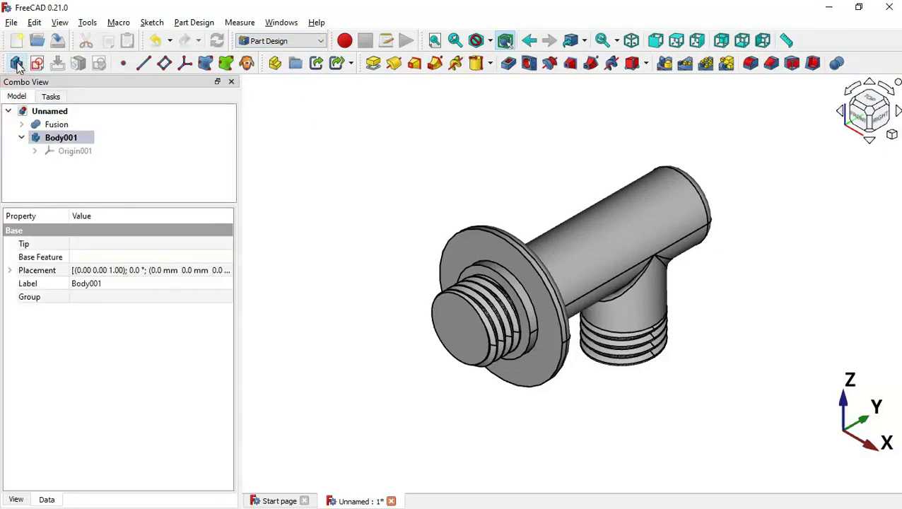
left_click(37, 65)
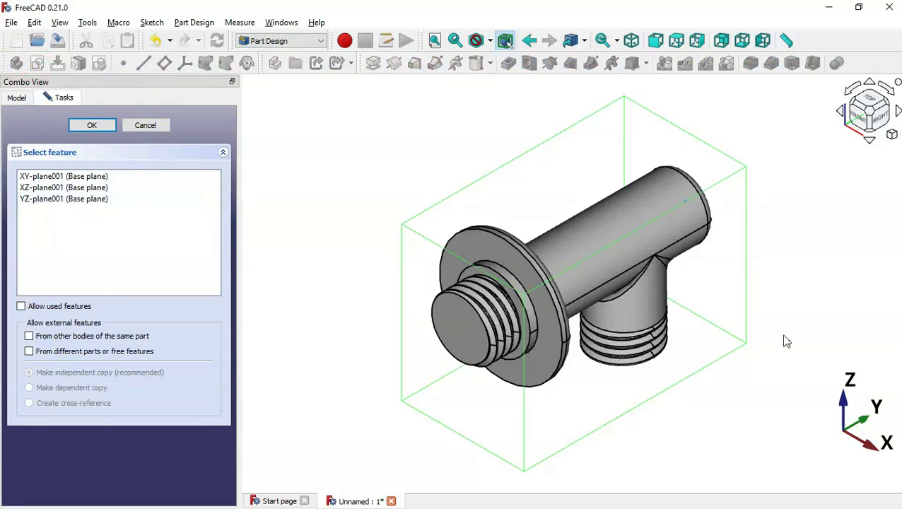
double_click(85, 200)
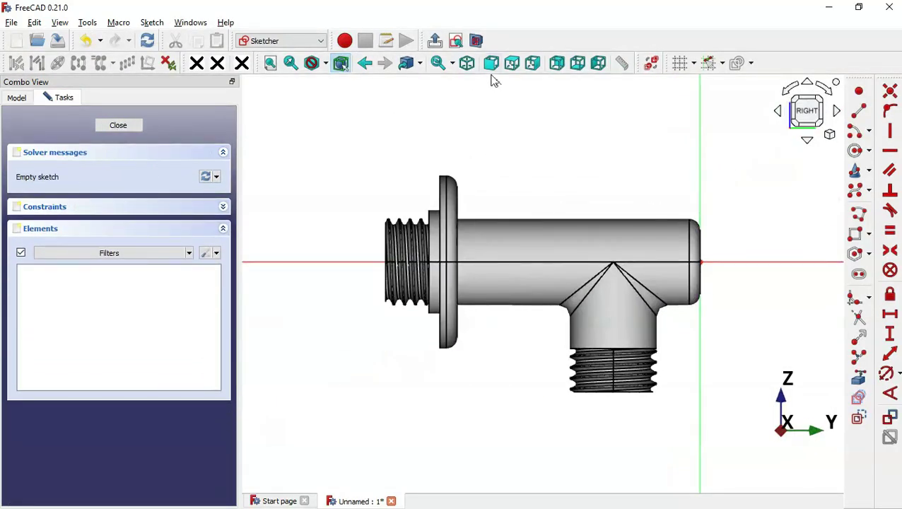
- With section view on, draw a polyline along the pipe axis, then down through the branch
left_click(476, 41)
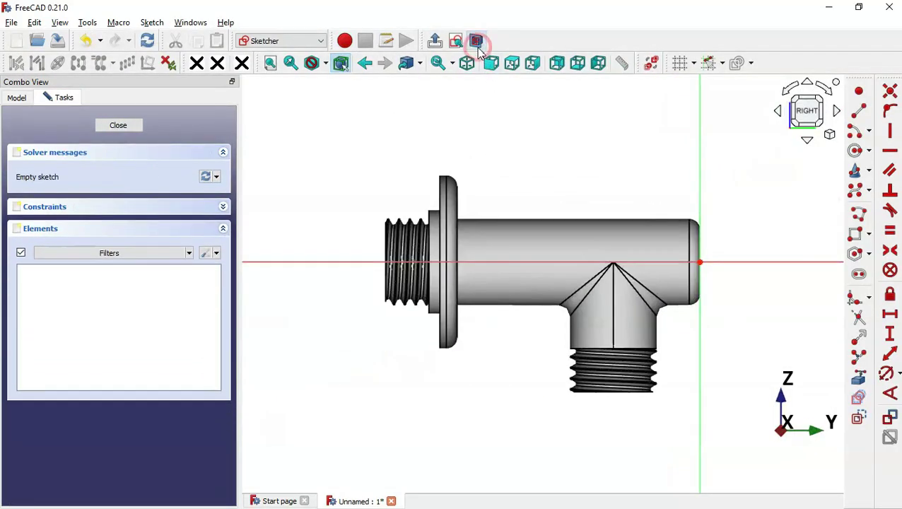
left_click(223, 207)
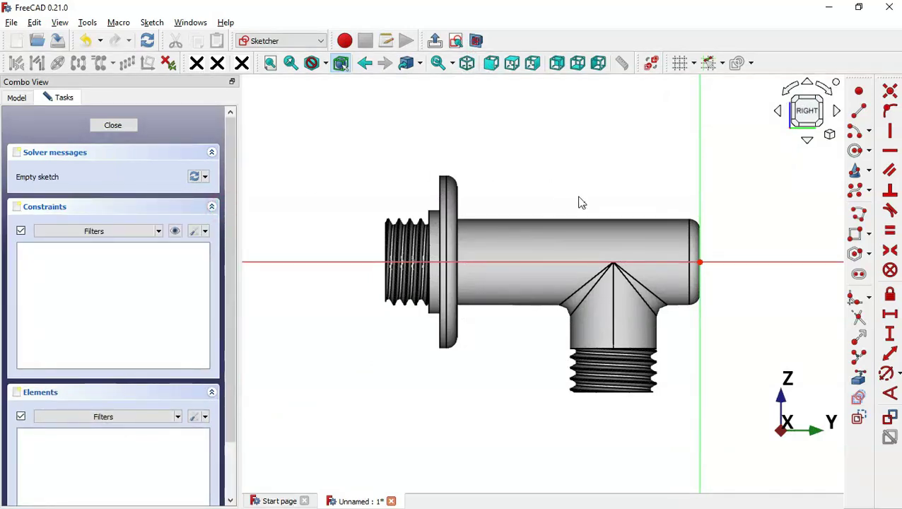
scroll(581, 203, "up", 1)
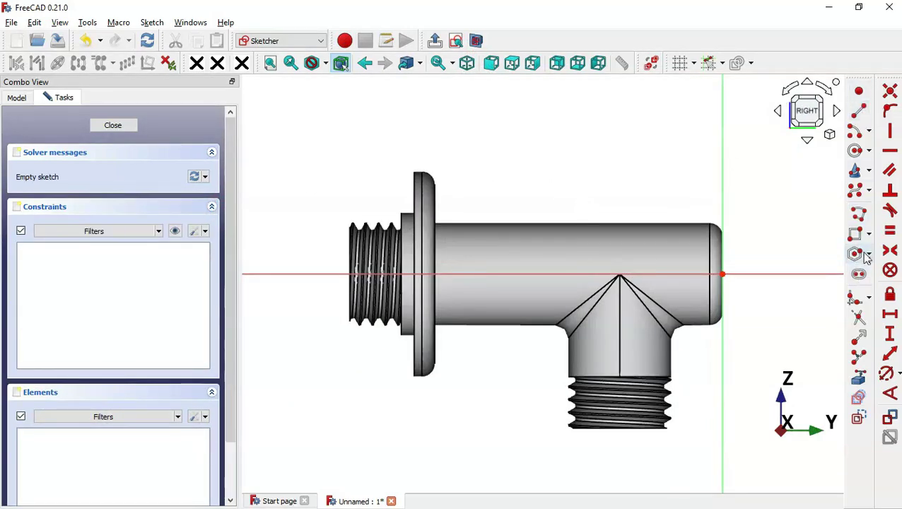
left_click(859, 214)
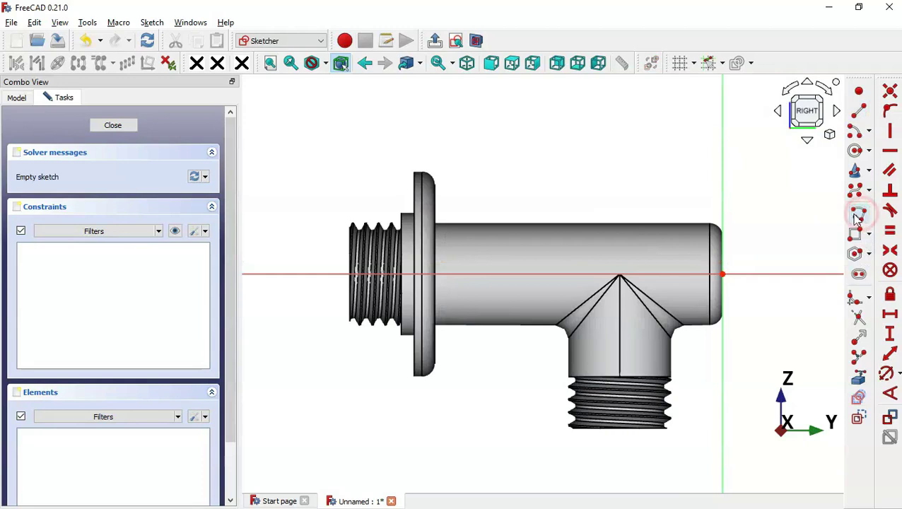
left_click(300, 273)
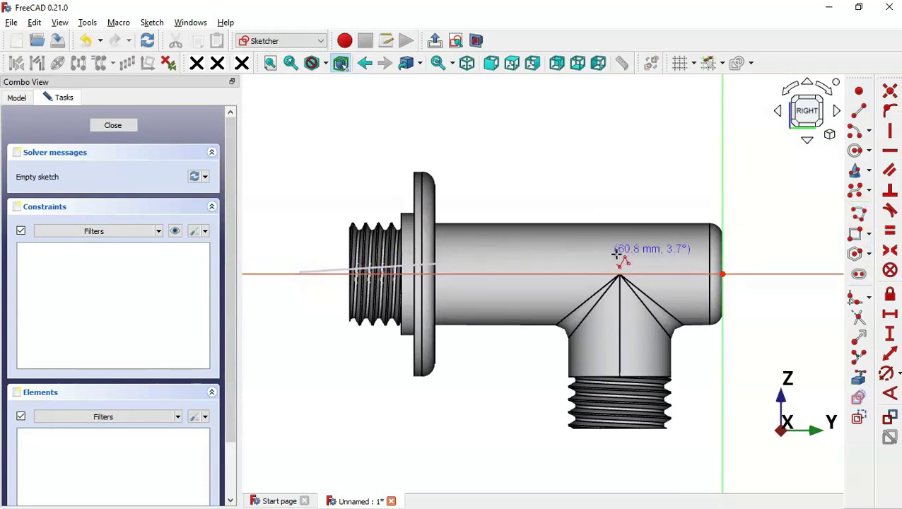
left_click(656, 273)
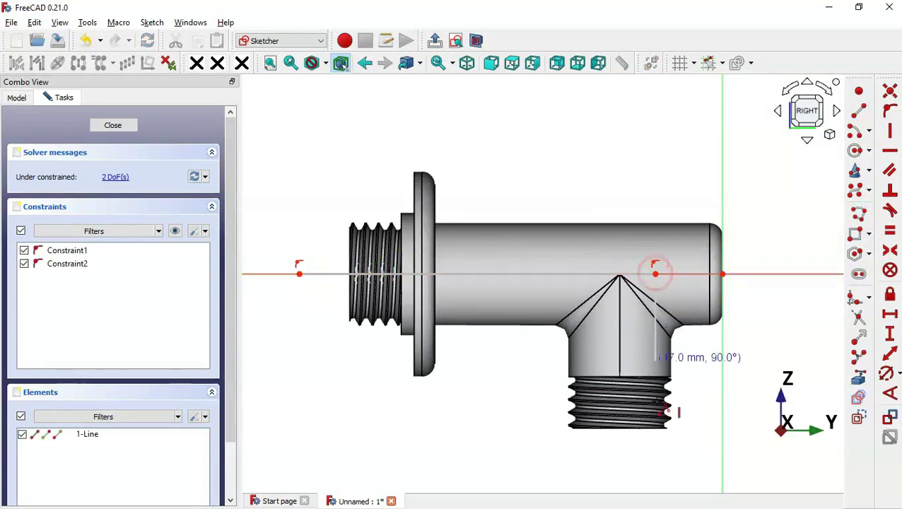
left_click(655, 463)
scroll(488, 316, "down", 1)
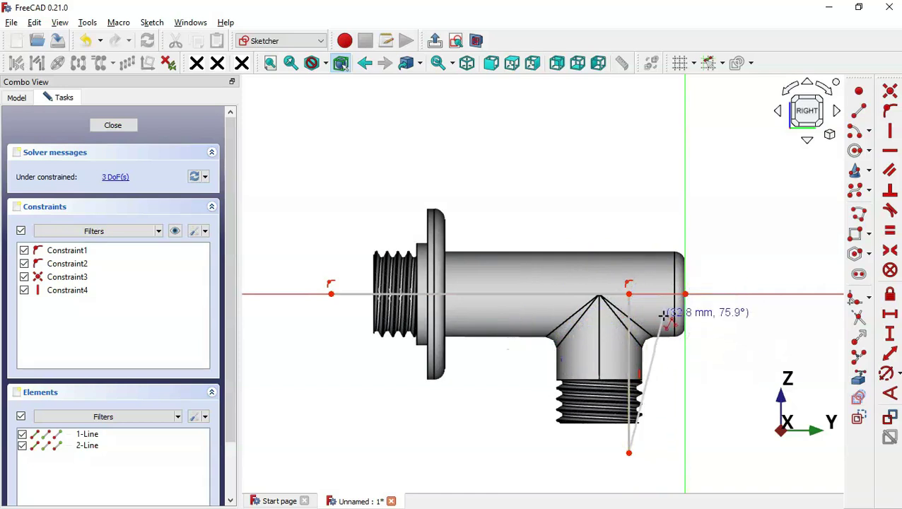
left_click(890, 353)
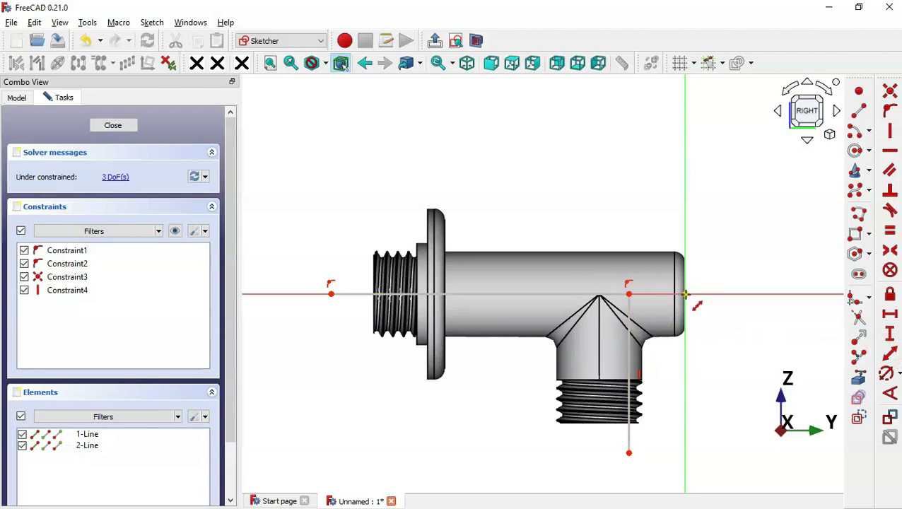
- Dimension the junction distance to 20 mm and the vertical branch segment to 30 mm
left_click(628, 293)
left_click_drag(695, 289, 546, 149)
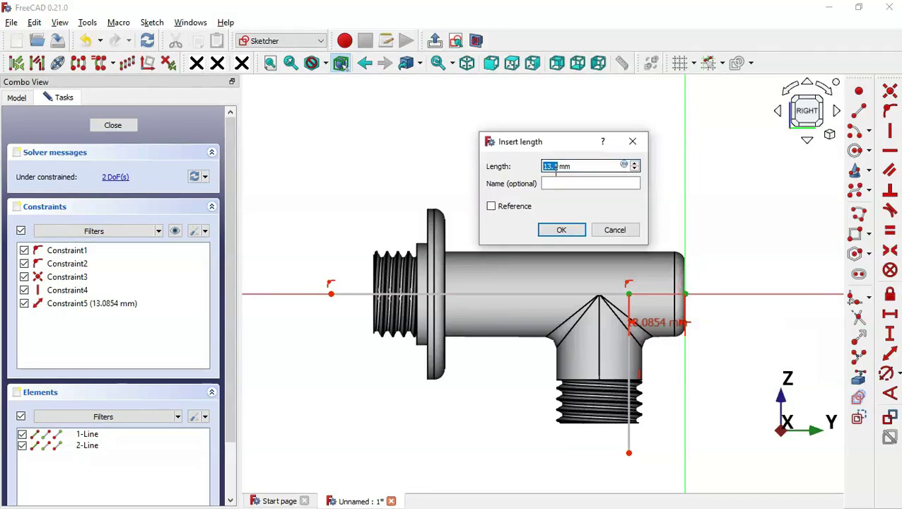
key("alt+Tab")
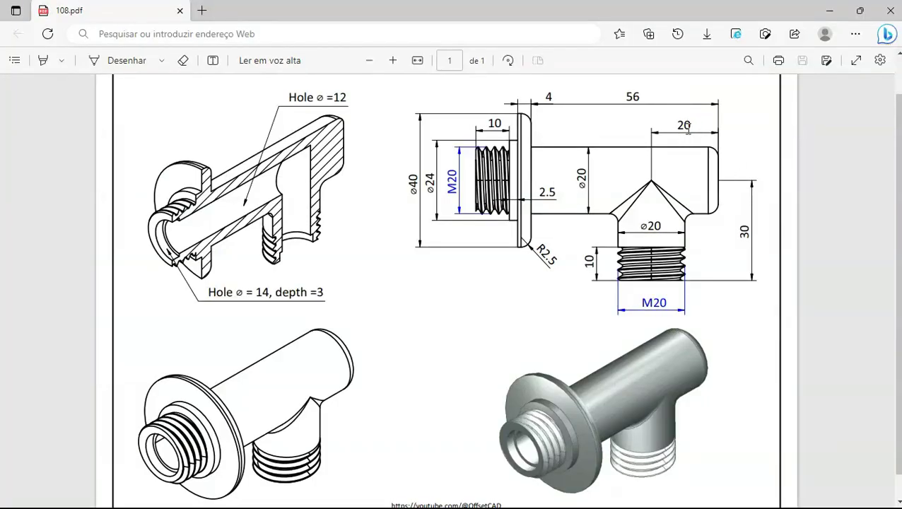
key("alt+Tab")
type("20")
key("Return")
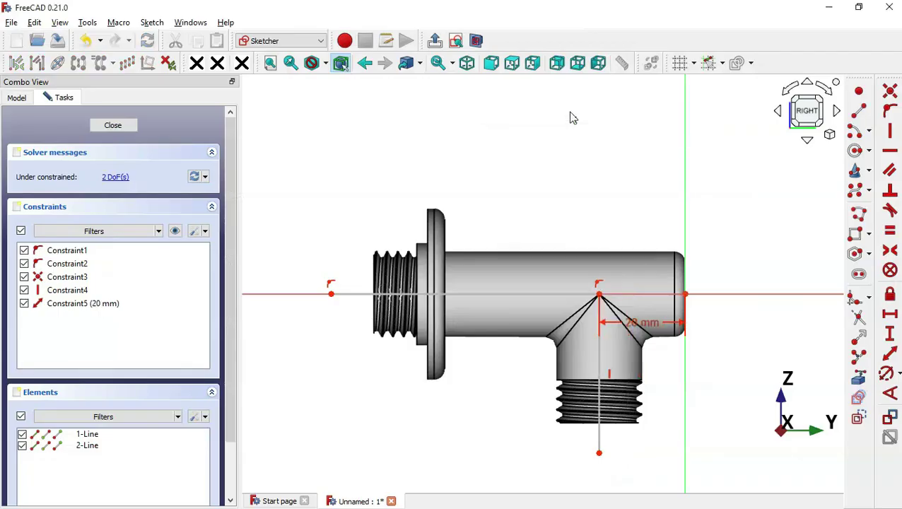
left_click(599, 373)
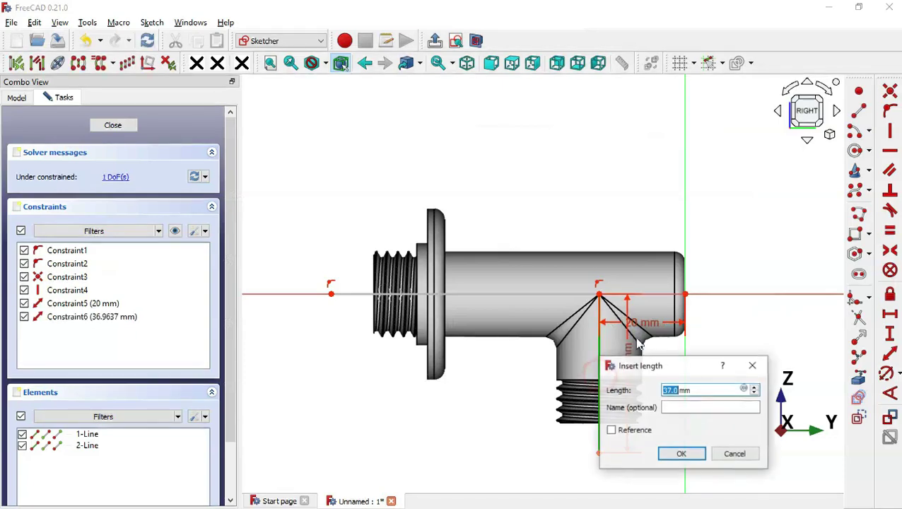
left_click_drag(667, 369, 595, 182)
key("alt+Tab")
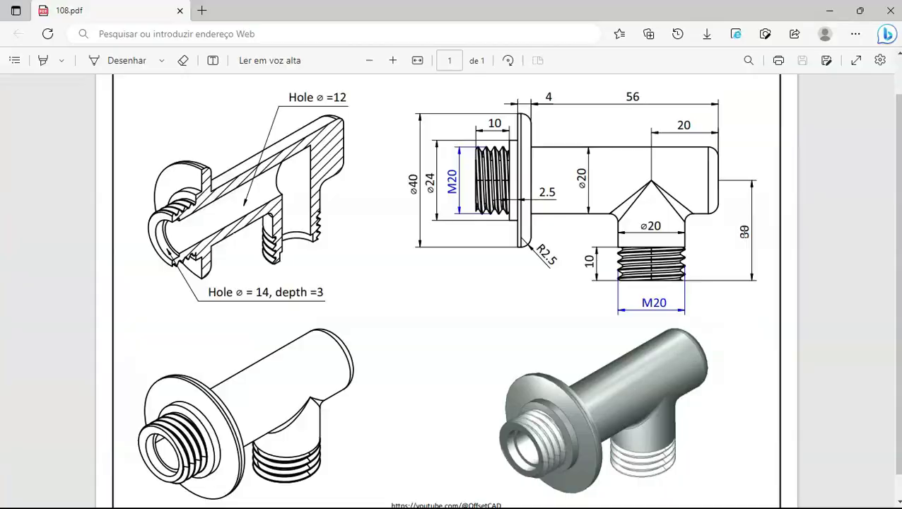
key("alt+Tab")
type("30")
key("Return")
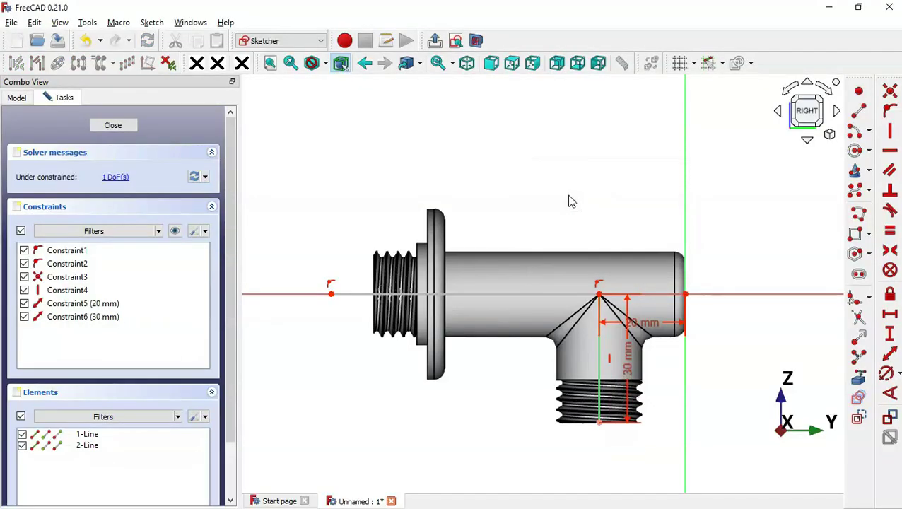
- Set the long horizontal segment to 52.5 mm (10+2.5+4+56-20) and close the sketch
left_click(472, 293)
left_click_drag(587, 287, 577, 229)
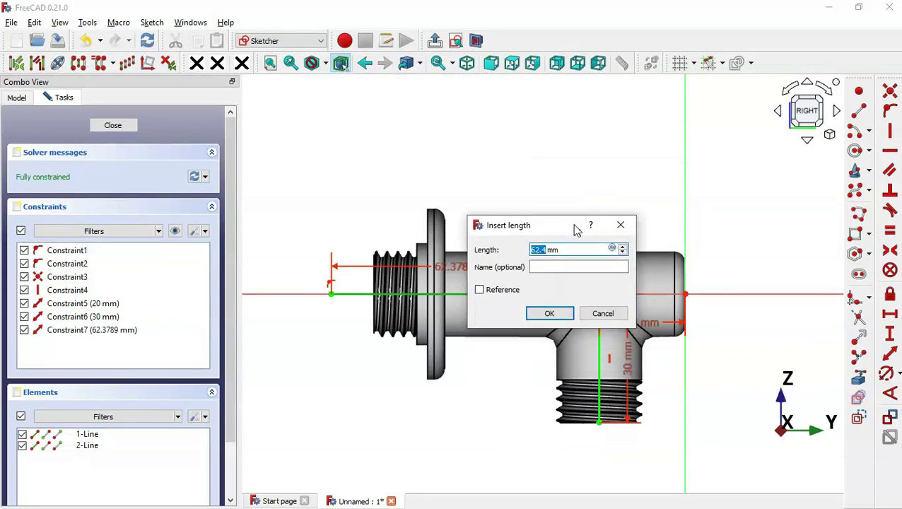
key("alt+Tab")
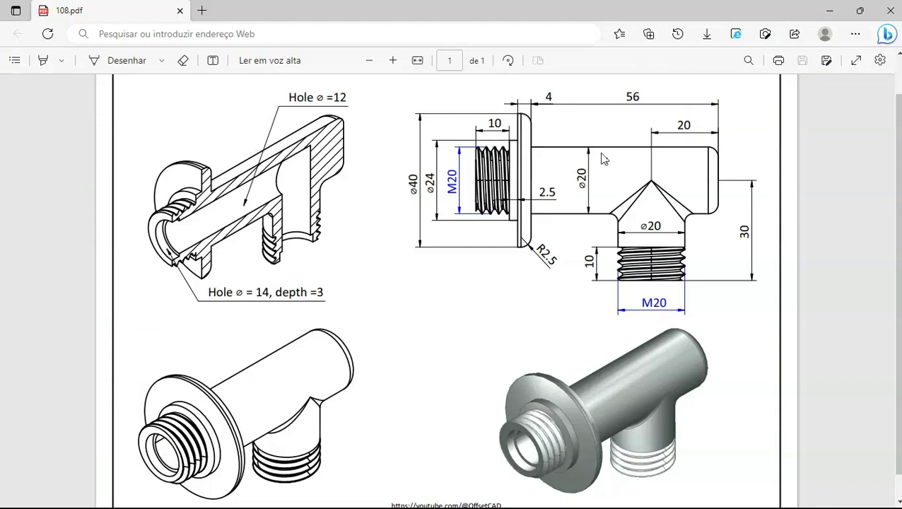
key("alt+Tab")
left_click_drag(580, 250, 490, 256)
type("10+2.5+4+56-20")
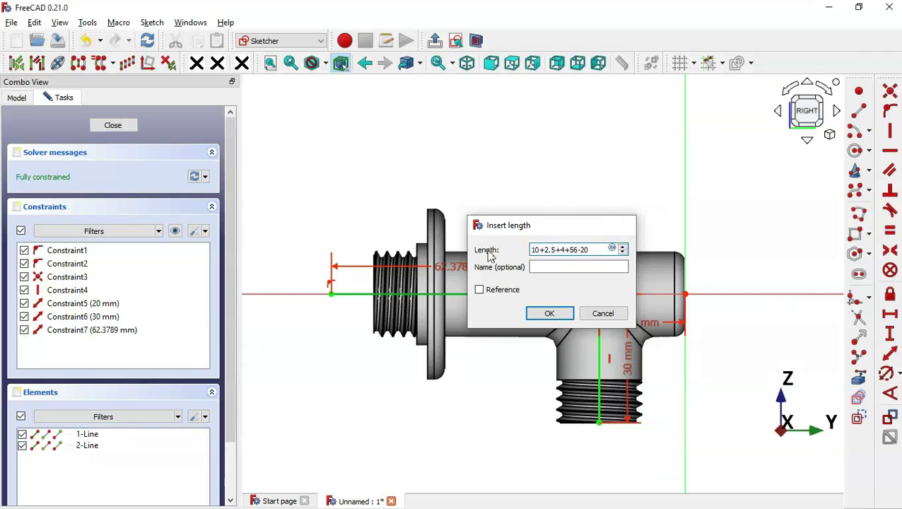
key("Return")
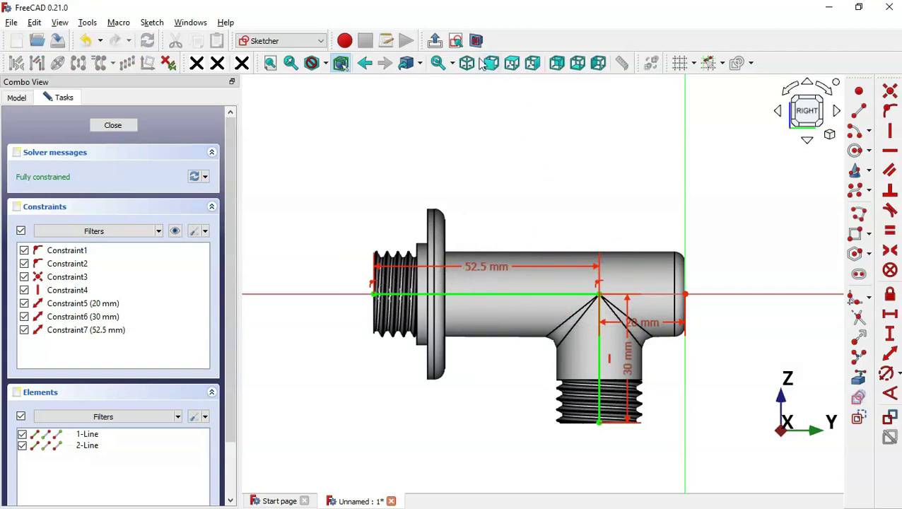
left_click(437, 43)
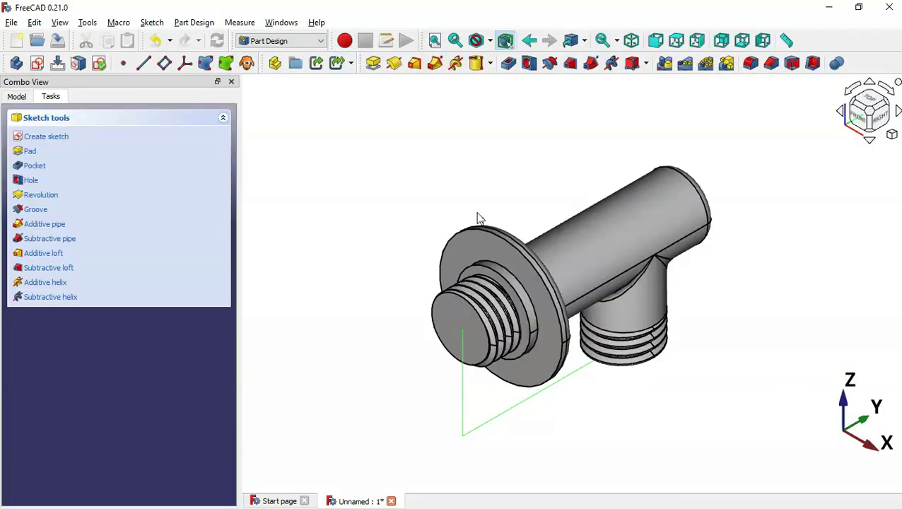
- Hide the Fusion solid with Space, then create a new sketch on Body001's XZ-plane001
left_click(405, 242)
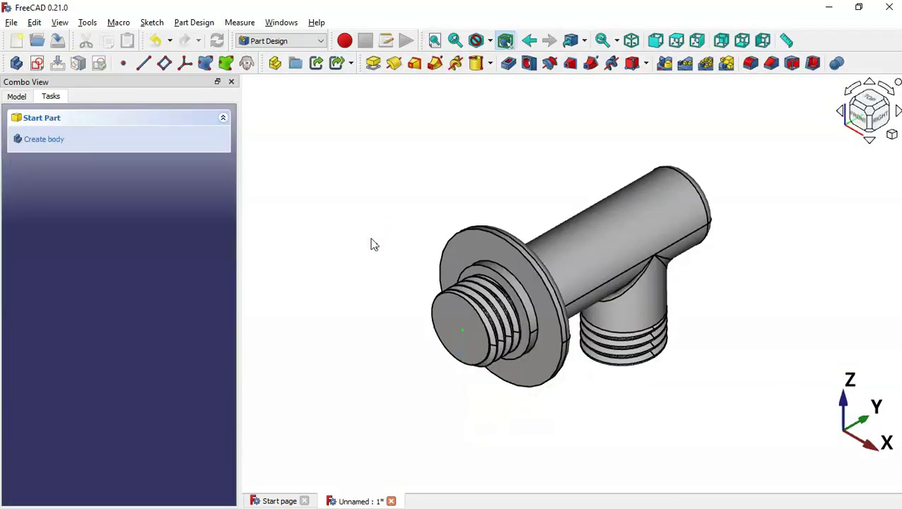
left_click(549, 279)
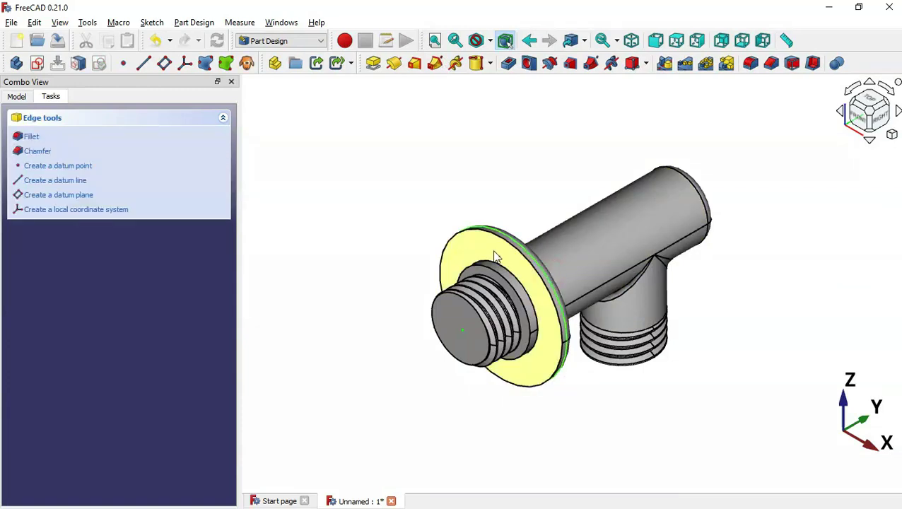
left_click(480, 217)
left_click(16, 96)
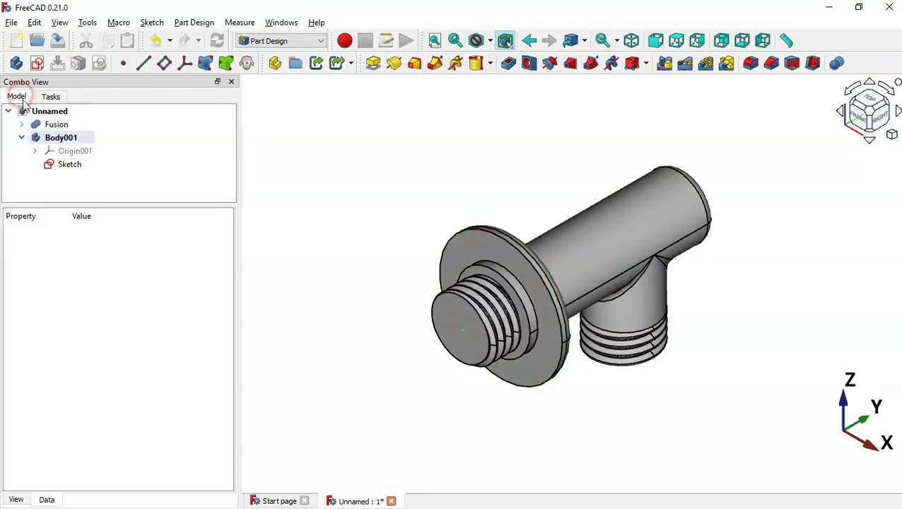
left_click(57, 126)
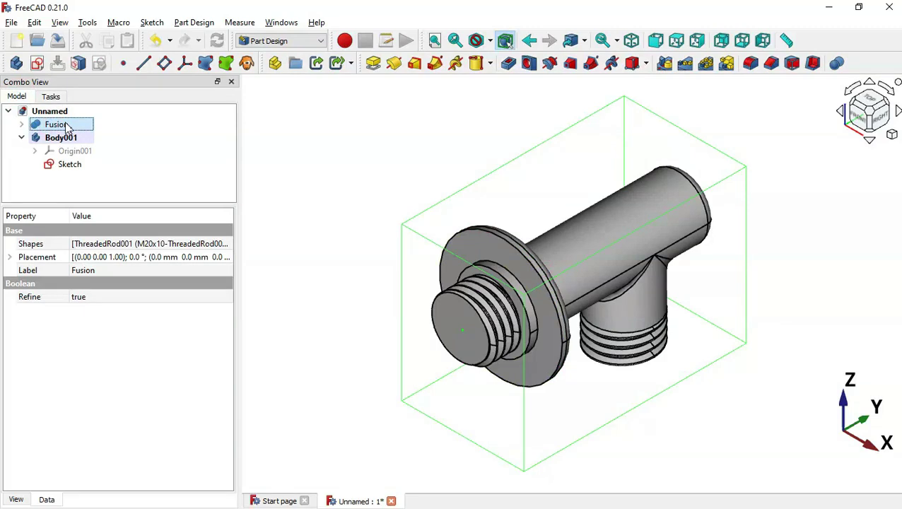
key("space")
left_click(401, 272)
left_click(279, 244)
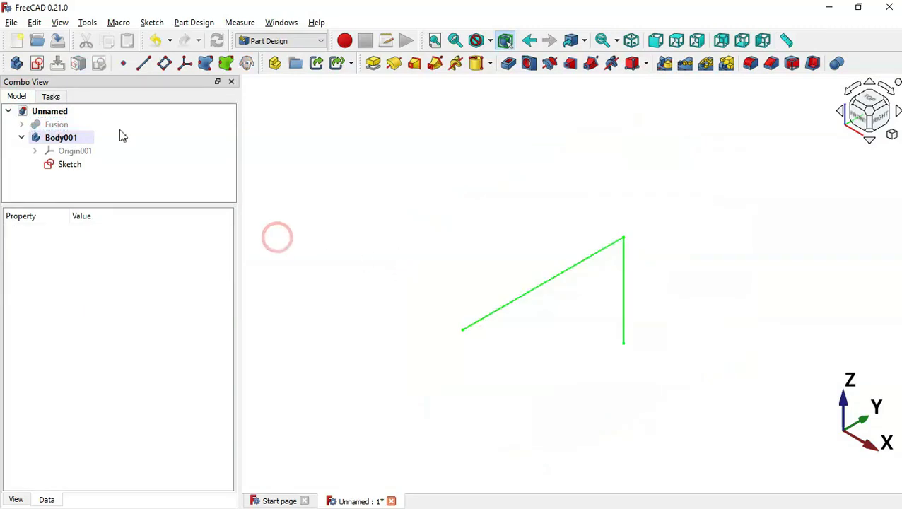
left_click(41, 67)
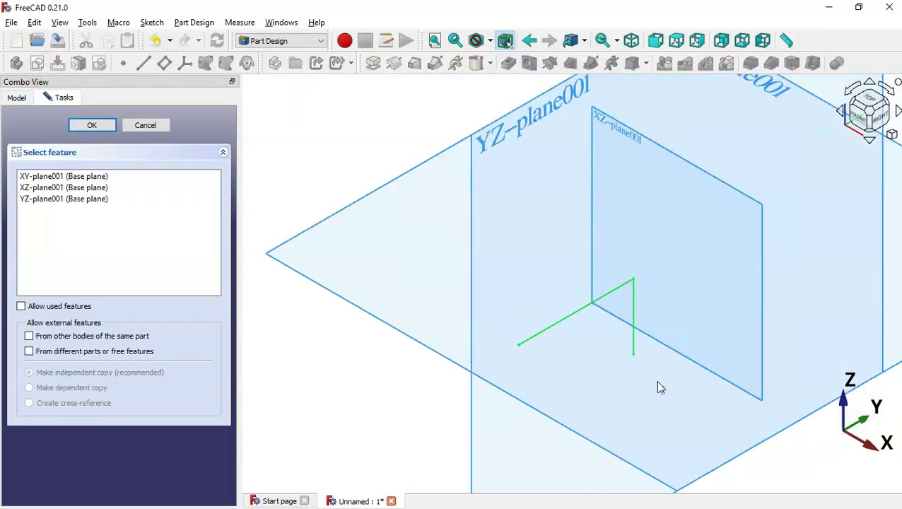
left_click(631, 136)
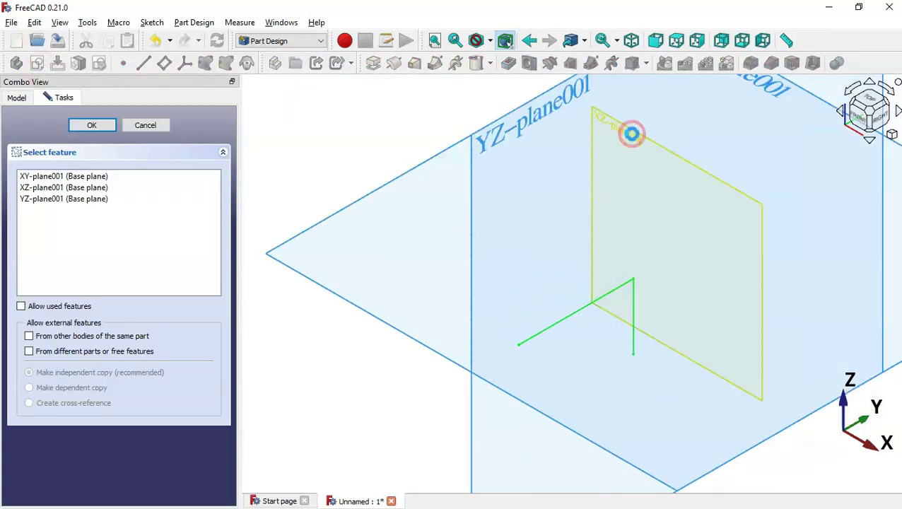
- Draw a circle centred on the origin, constrain its diameter to 12 mm, and finish the sketch
left_click(857, 150)
left_click(572, 292)
left_click(633, 349)
left_click(887, 375)
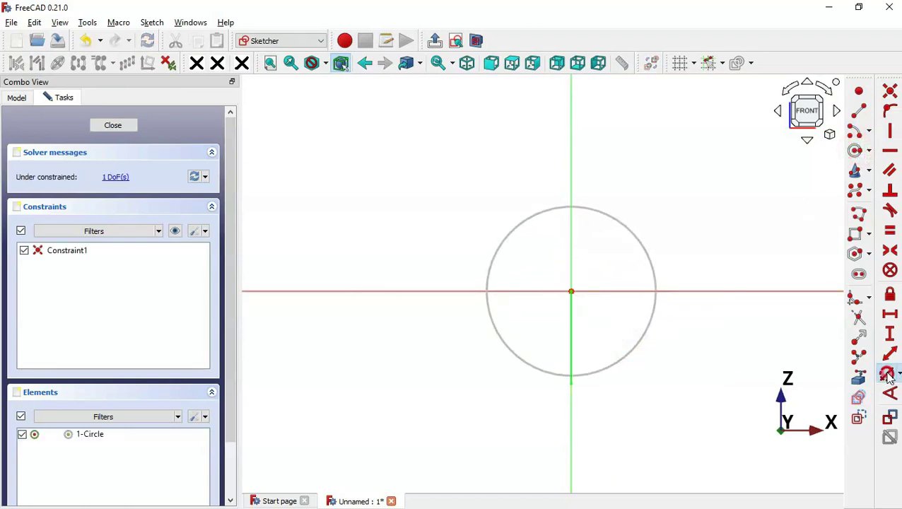
left_click(645, 247)
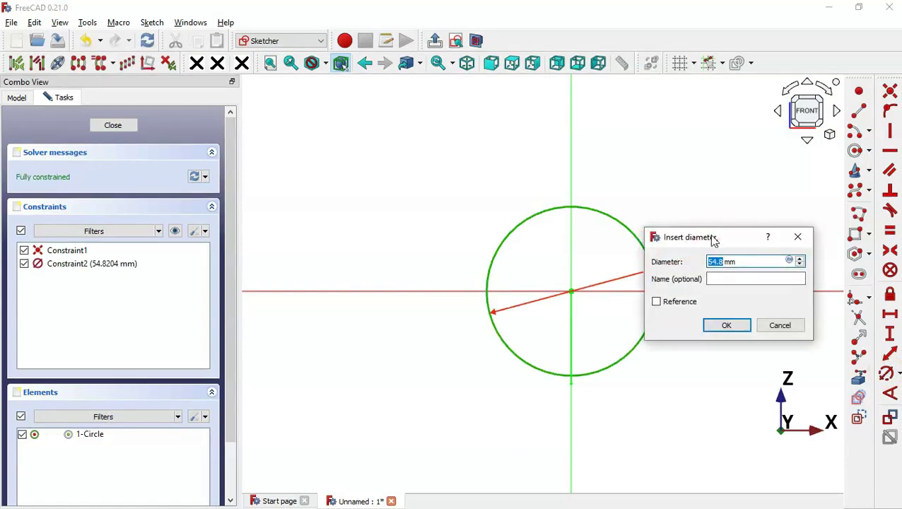
left_click_drag(714, 240, 628, 153)
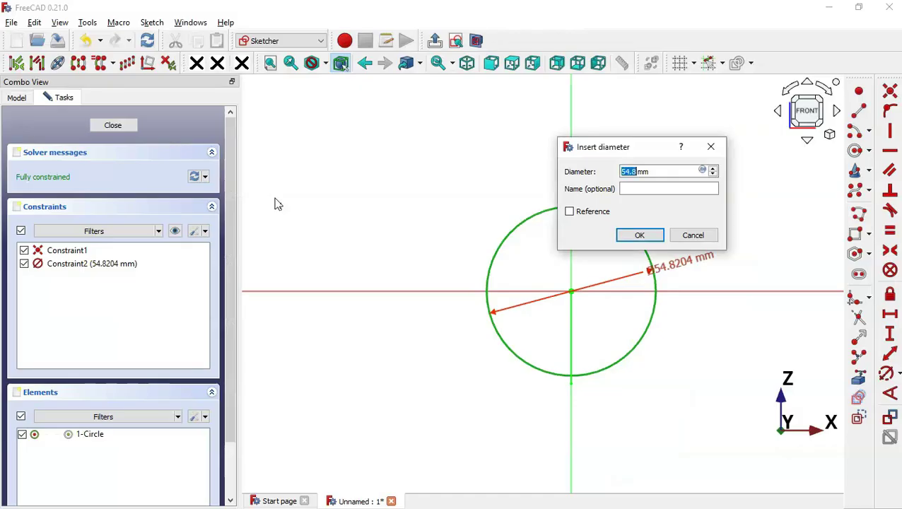
type("12")
key("Return")
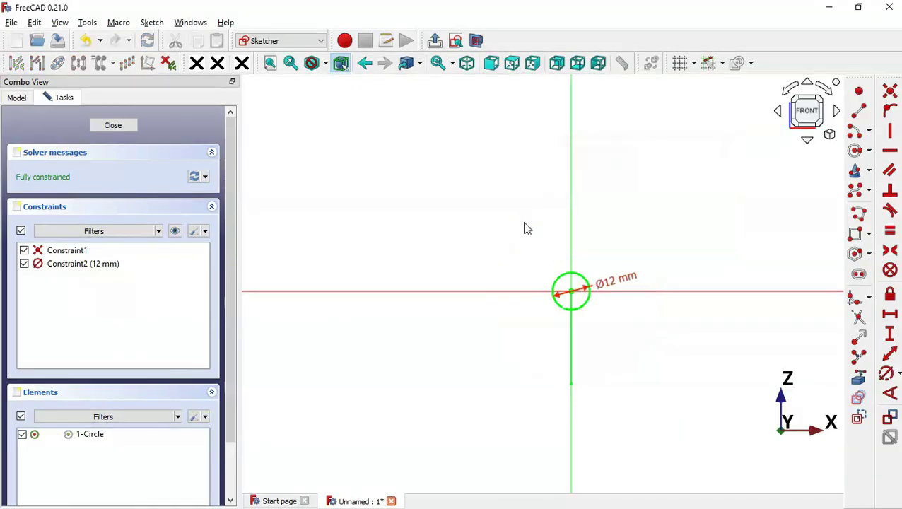
key("Escape")
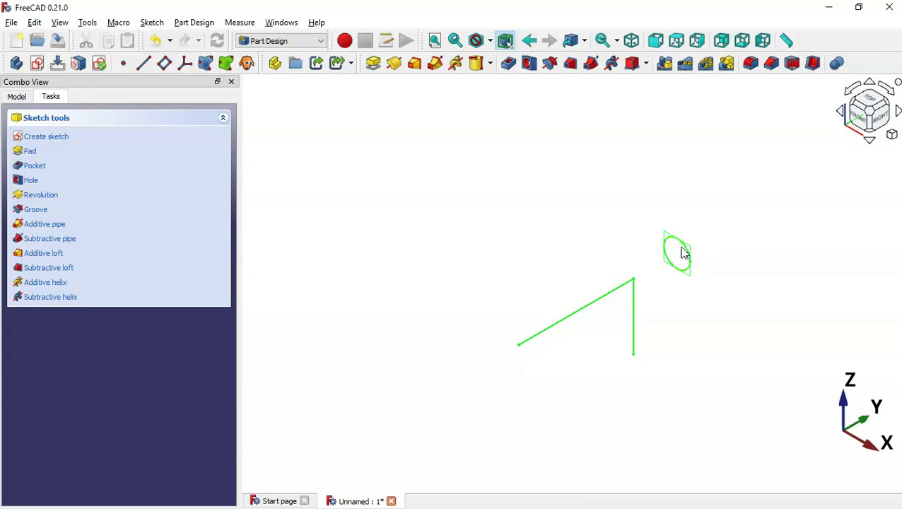
- Reattach Sketch001's 12 mm circle in Normal to edge mode on the sloped bore path line
left_click(14, 96)
left_click(71, 181)
right_click(72, 181)
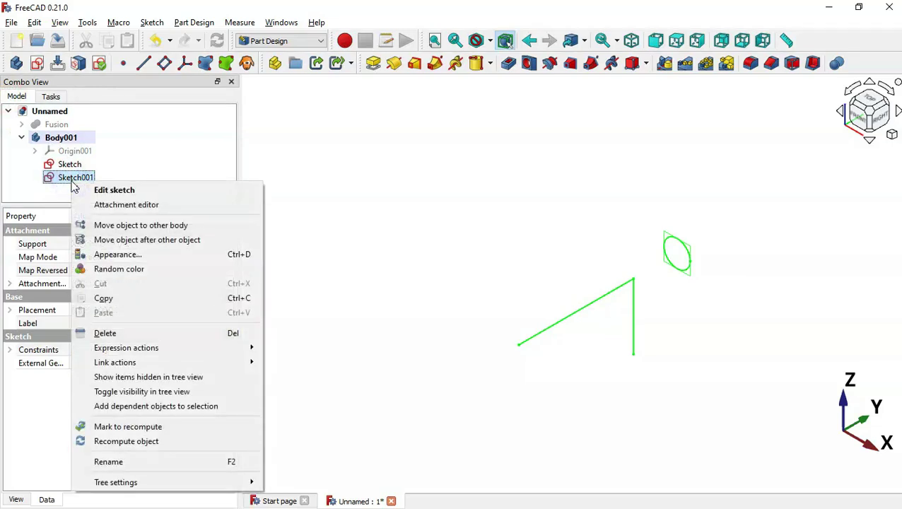
left_click(194, 209)
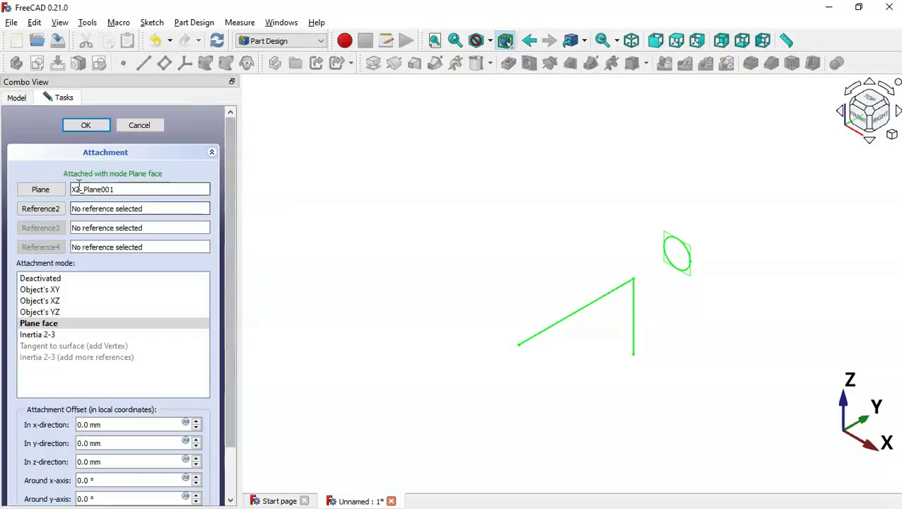
left_click(57, 191)
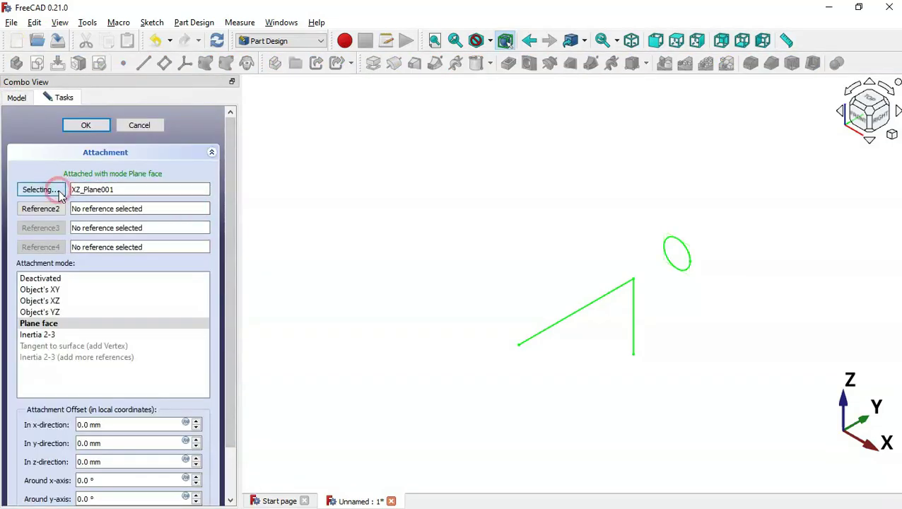
left_click(585, 315)
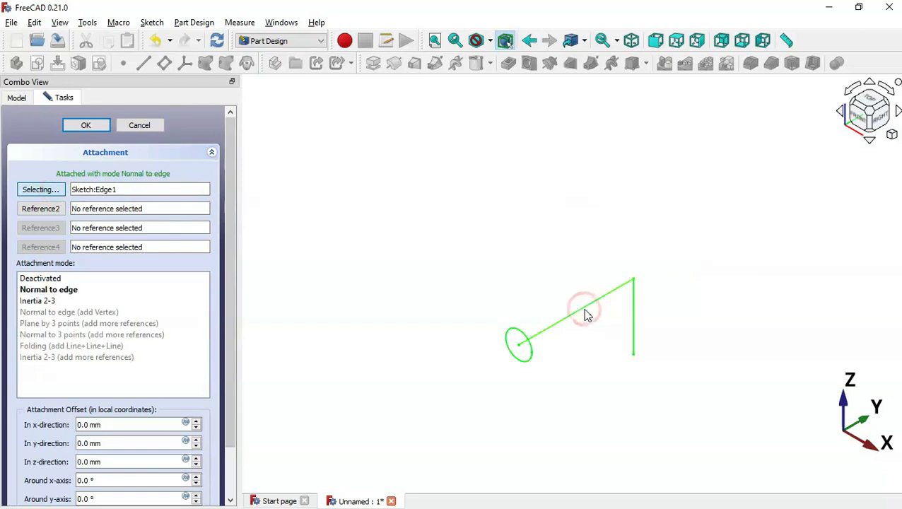
left_click(85, 127)
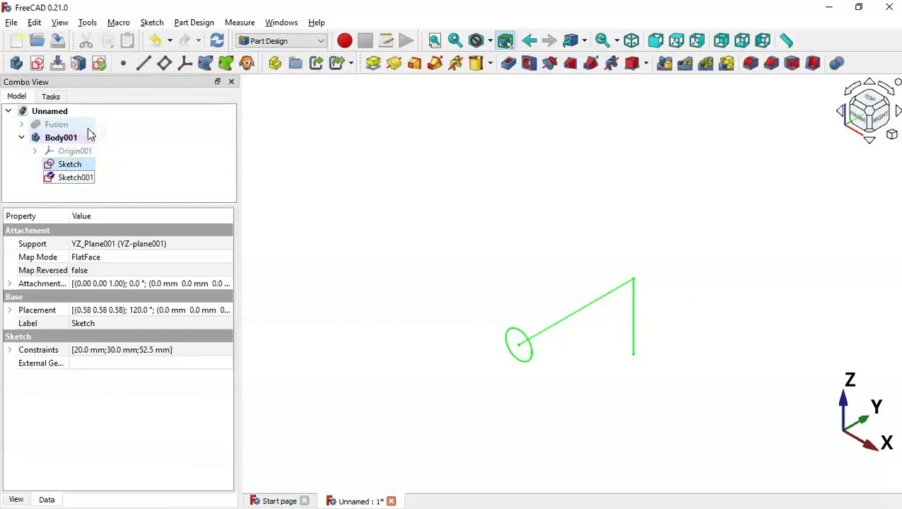
left_click(84, 180)
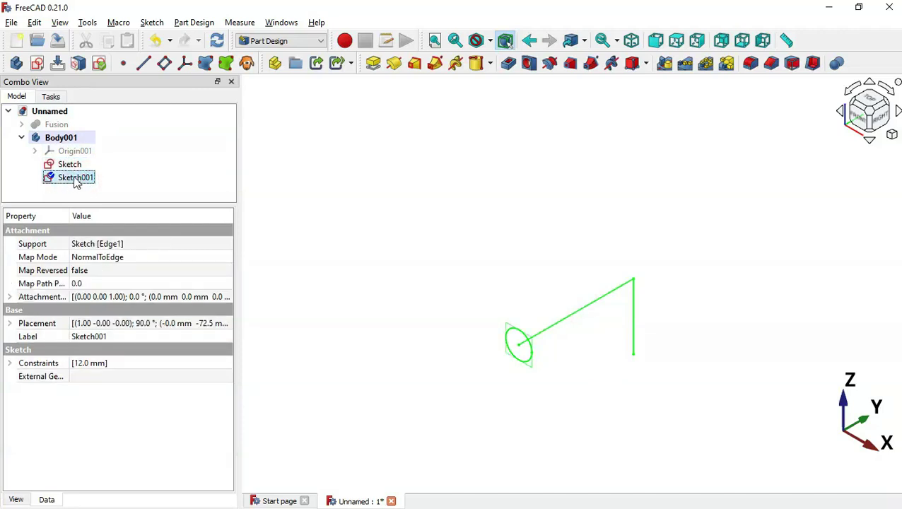
- Create an Additive Pipe sweeping the circle along the bent path sketch with Right Corner transitions
left_click(435, 65)
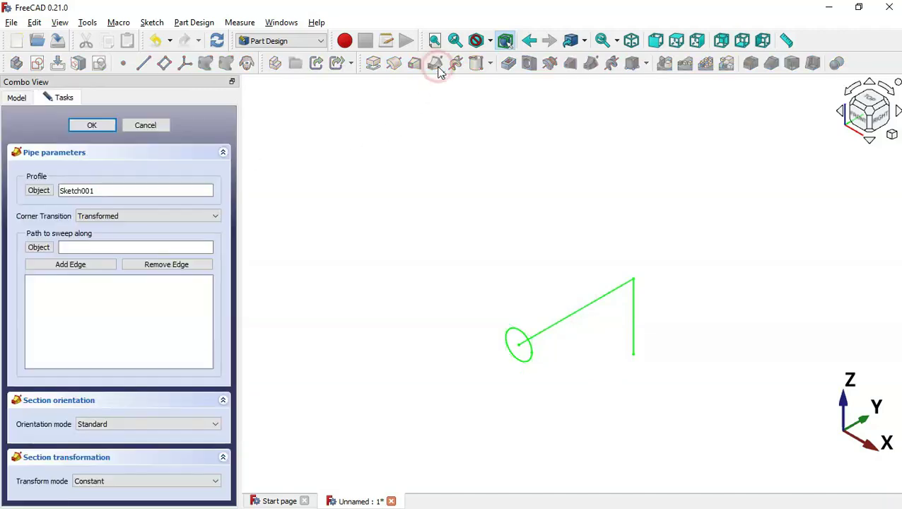
left_click(40, 247)
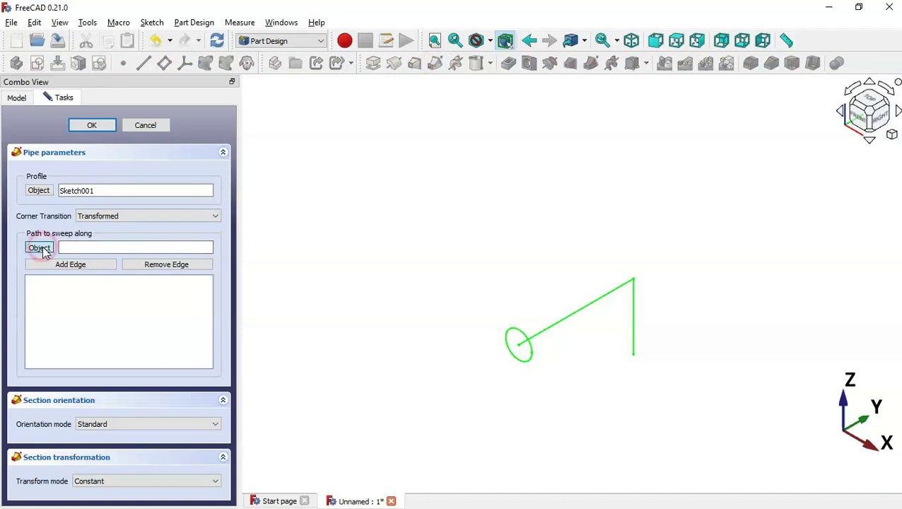
left_click(586, 311)
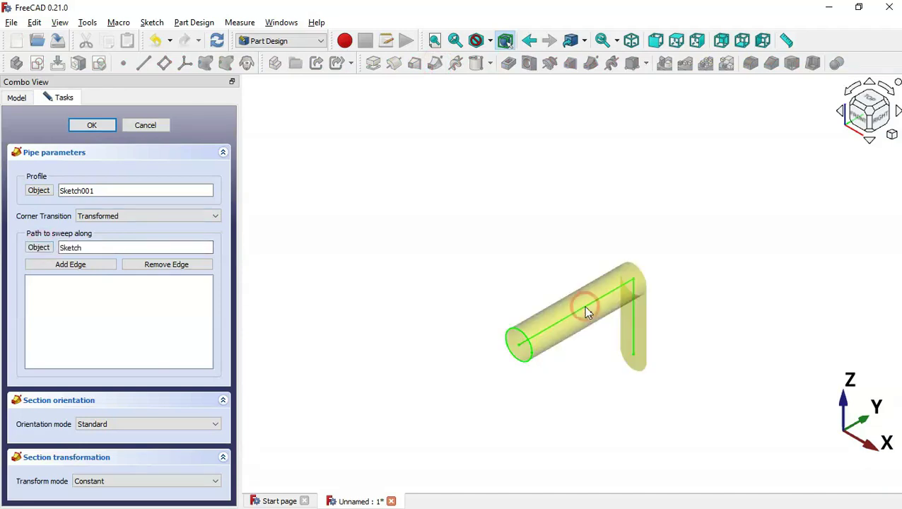
scroll(667, 324, "up", 2)
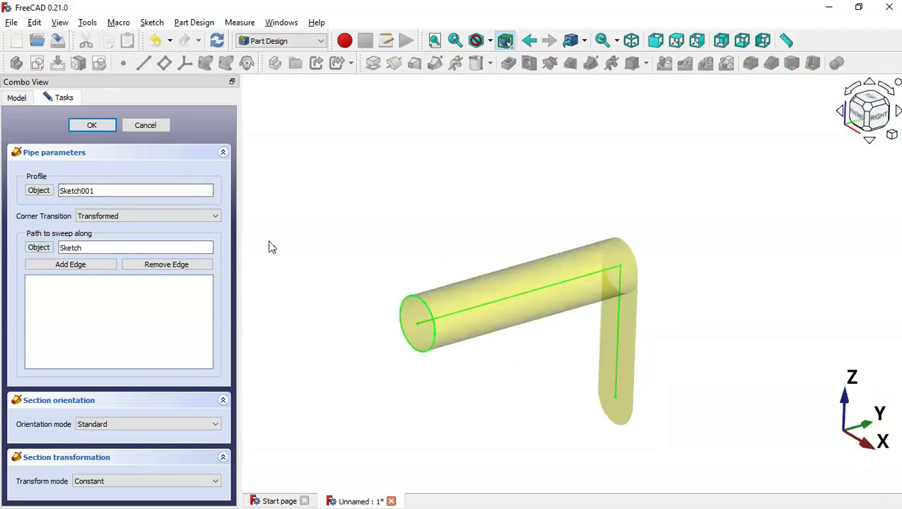
middle_click_drag(642, 340, 614, 334)
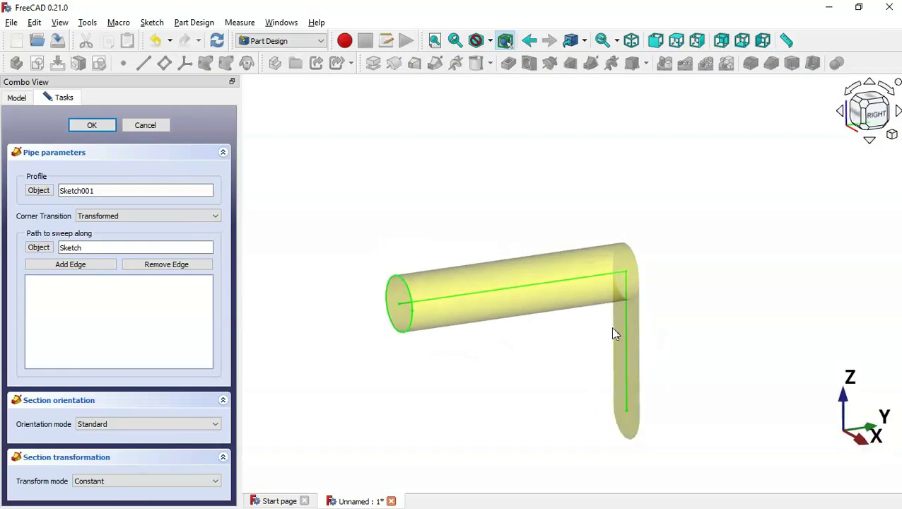
left_click(161, 219)
left_click(147, 235)
middle_click_drag(735, 298, 640, 219)
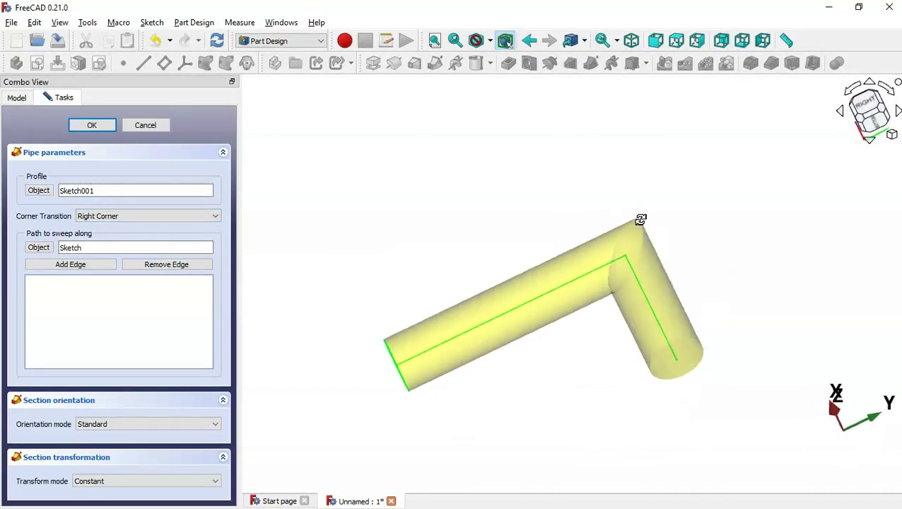
left_click(96, 125)
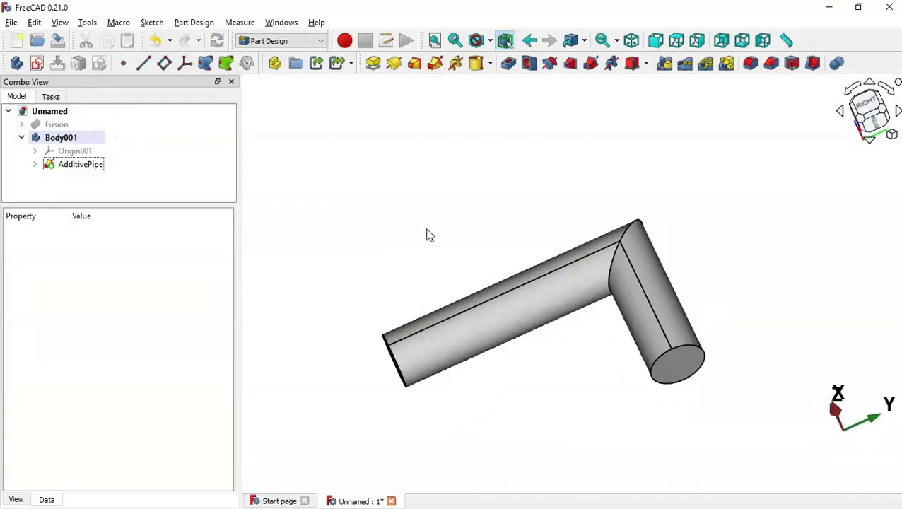
key("0")
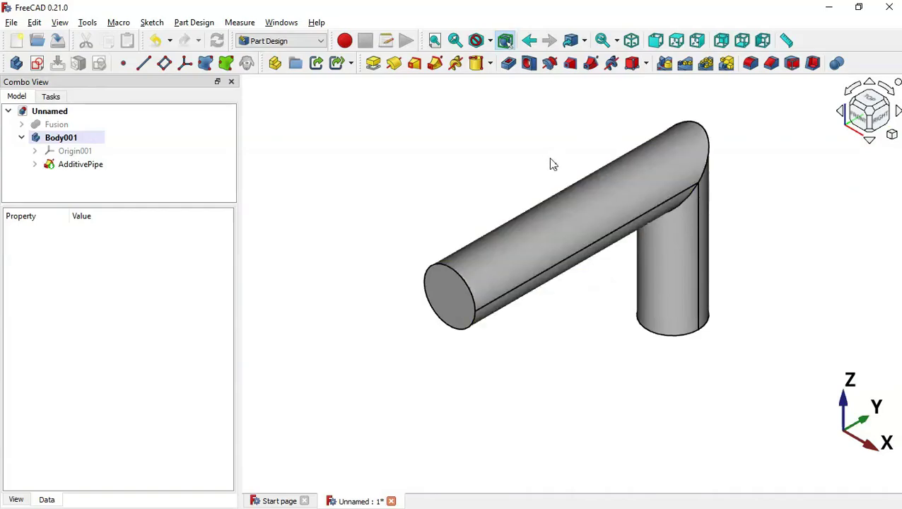
key("alt+Tab")
left_click(478, 63)
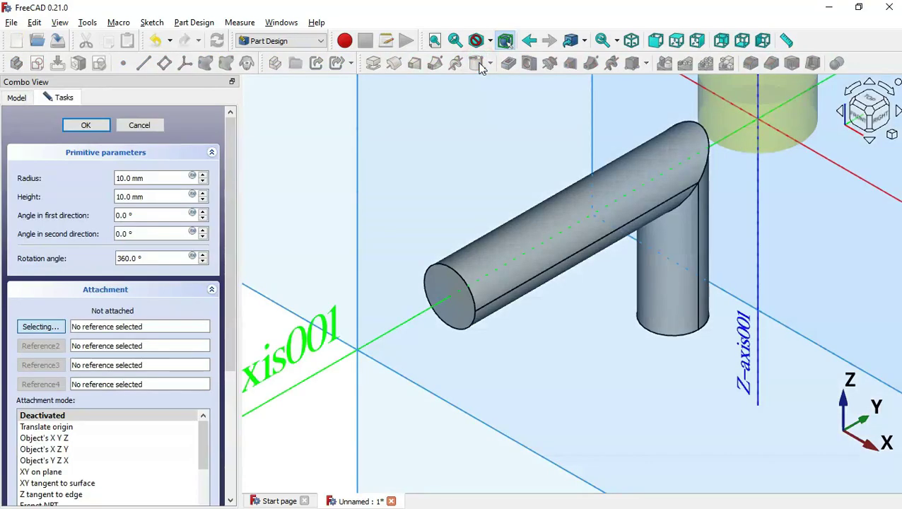
- Attach the new cylinder to the pipe's end face, flipped to the face's other side
left_click(438, 290)
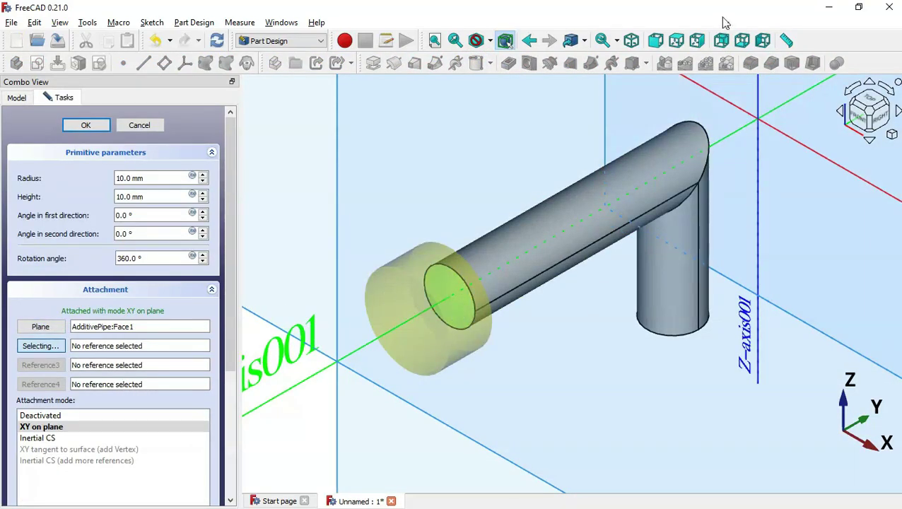
left_click(697, 41)
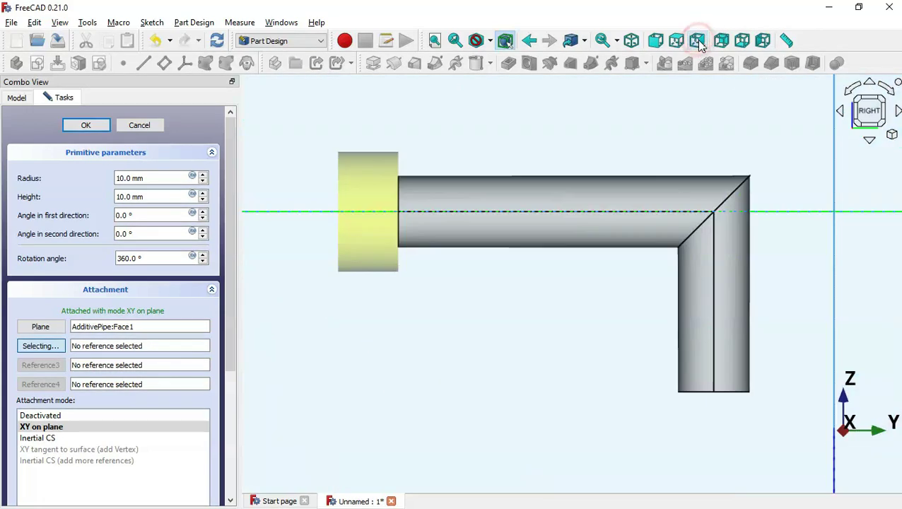
left_click_drag(228, 268, 244, 393)
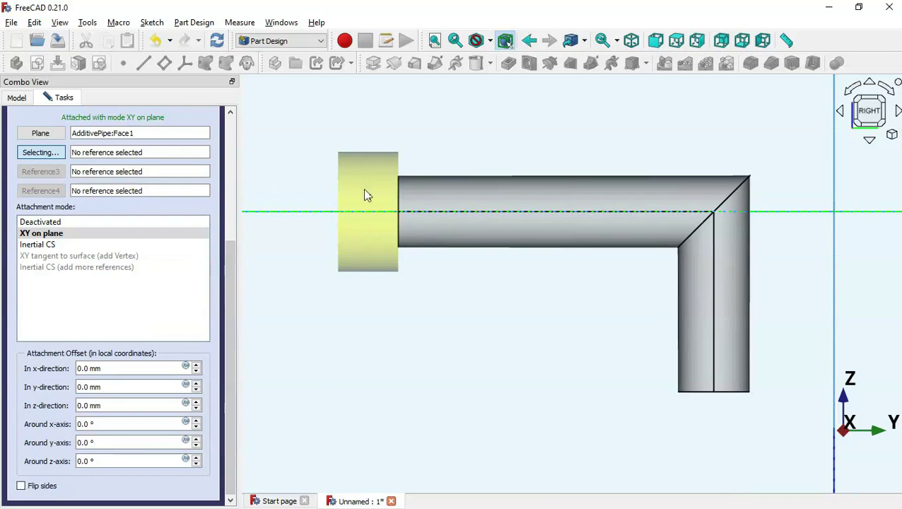
left_click(43, 487)
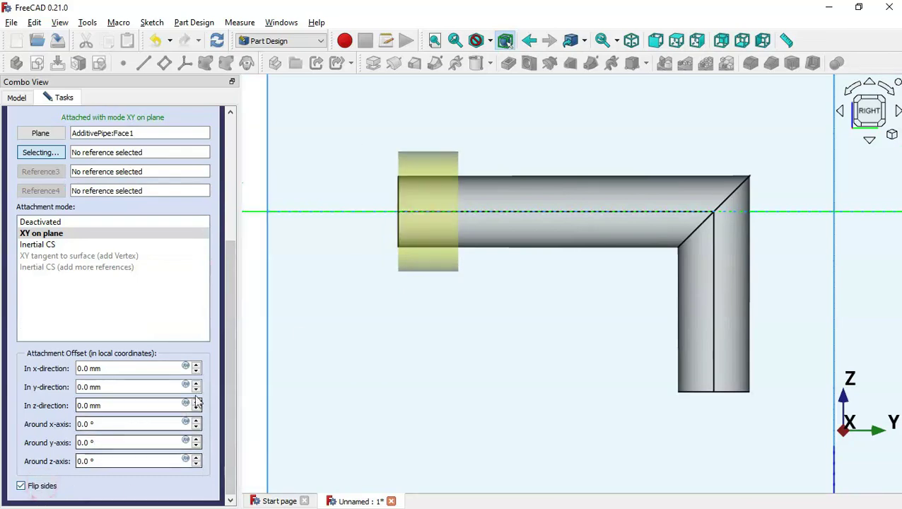
left_click_drag(228, 389, 242, 205)
- Set the cylinder to radius 7 mm and height 3 mm per the drawing and finish it
double_click(151, 177)
key("alt+Tab")
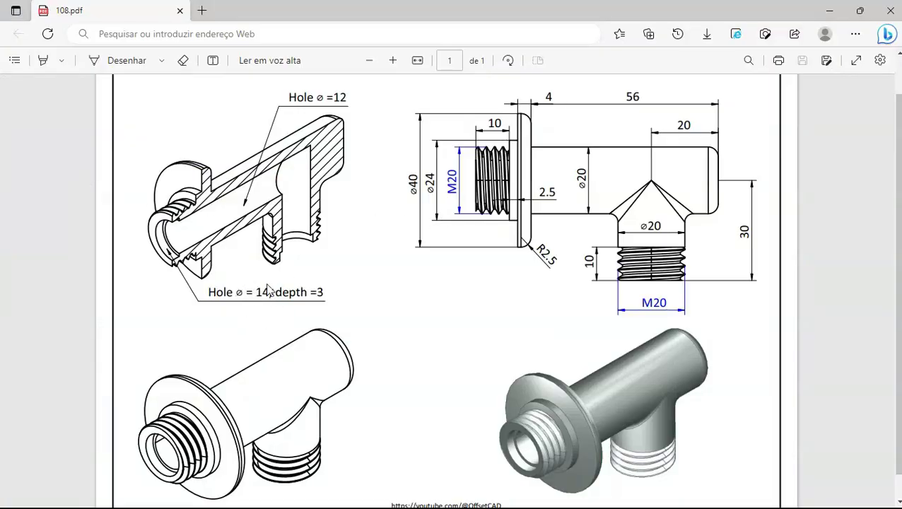
key("alt+Tab")
type("7")
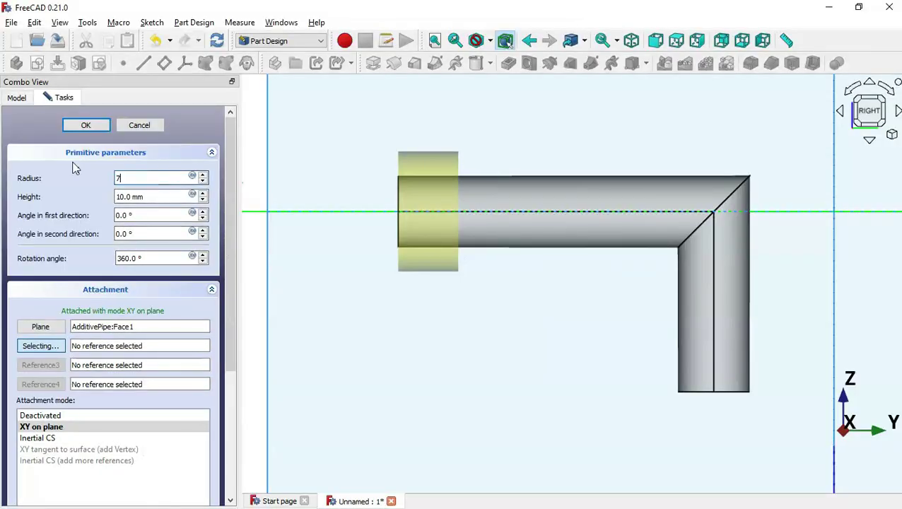
double_click(158, 197)
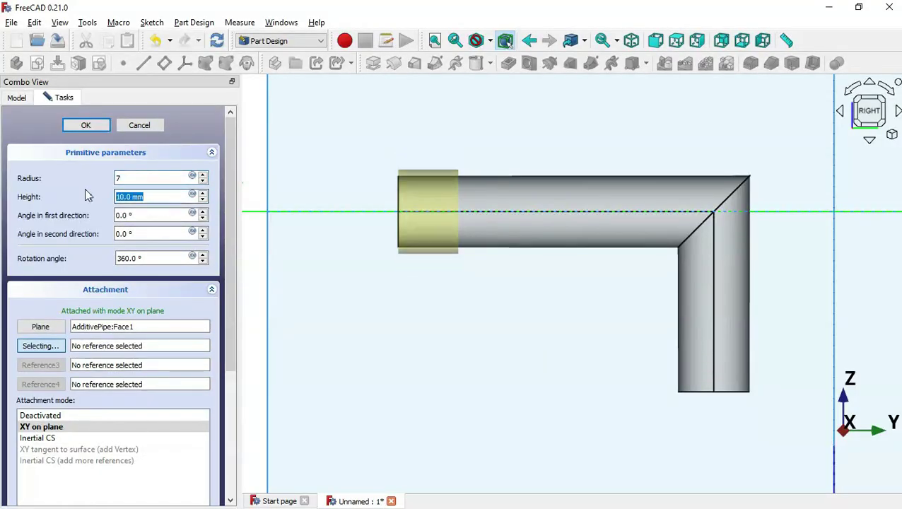
key("alt+Tab")
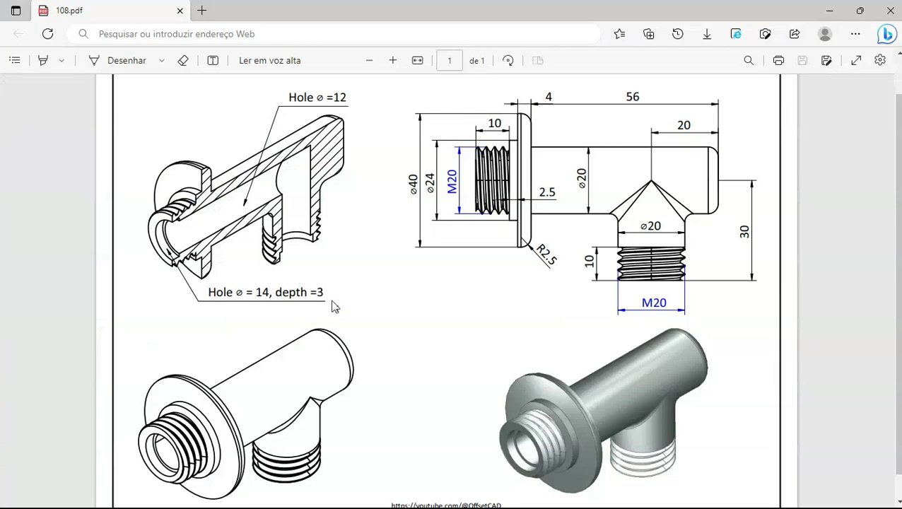
key("alt+Tab")
type("3")
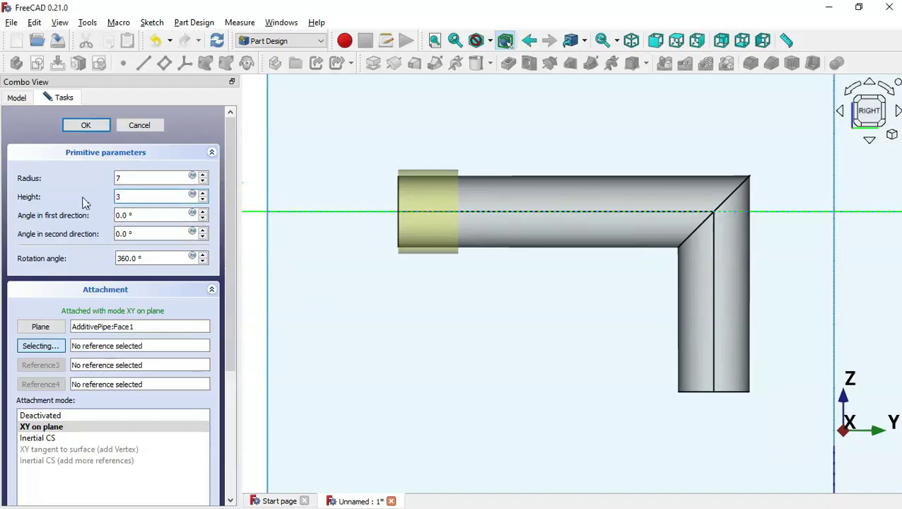
left_click(76, 126)
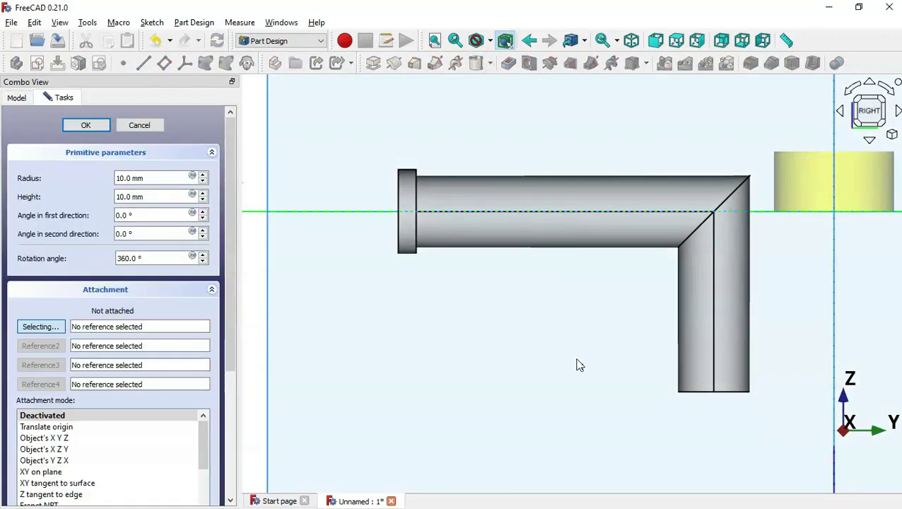
- Attach a new cylinder to the elbow's downward end face, centred with Inertial CS mode
middle_click_drag(577, 364, 582, 276)
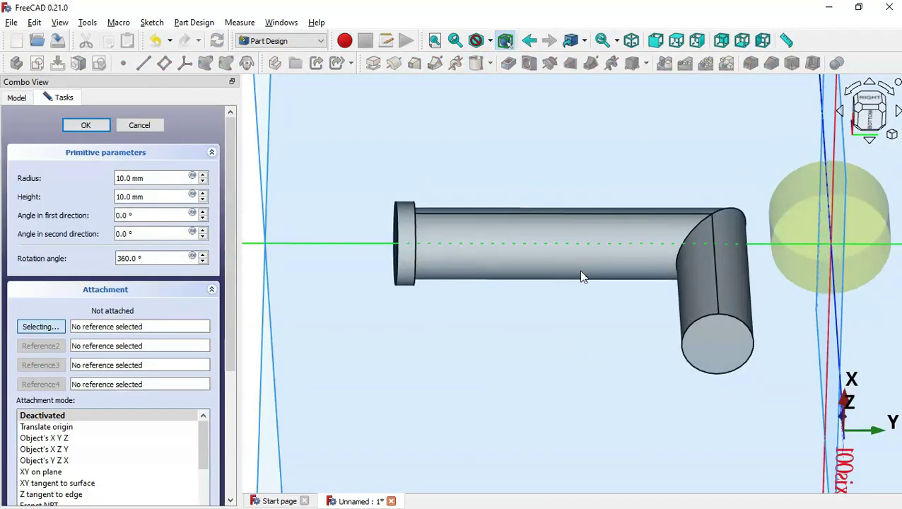
left_click(731, 342)
middle_click_drag(639, 209, 491, 388)
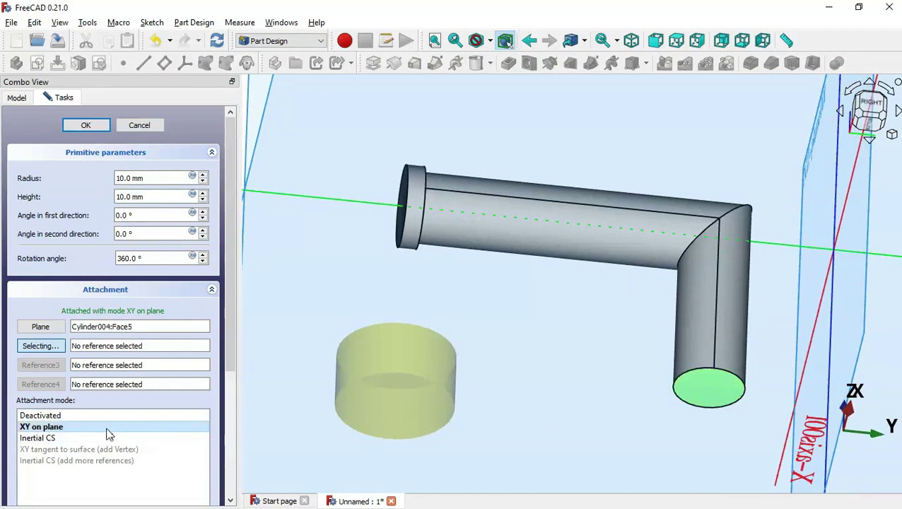
scroll(237, 335, "down", 3)
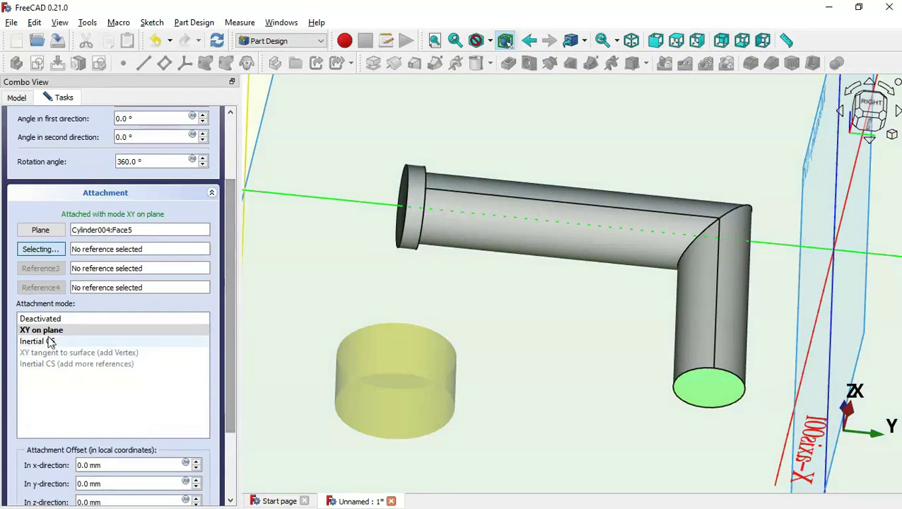
left_click(58, 341)
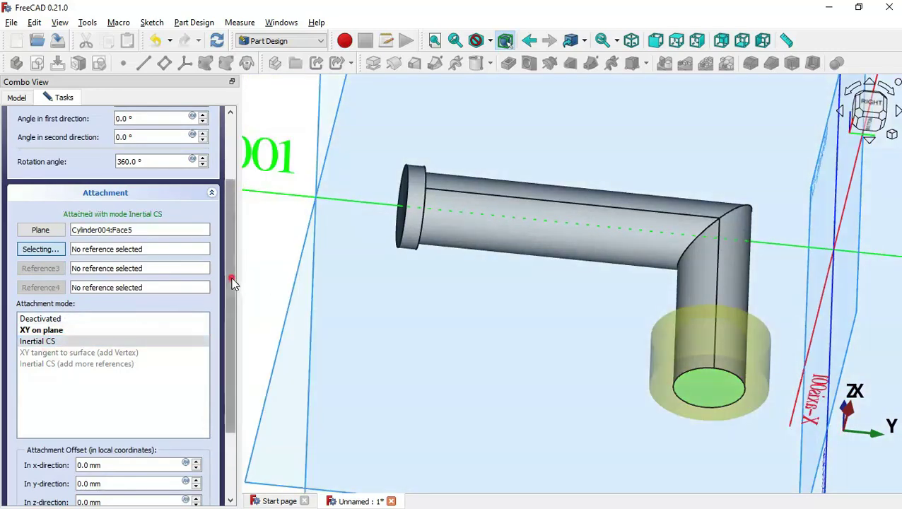
left_click_drag(231, 282, 225, 206)
- Give the second cylinder radius 7 mm and height 3 mm and confirm it
double_click(157, 179)
type("7")
double_click(169, 191)
type("3")
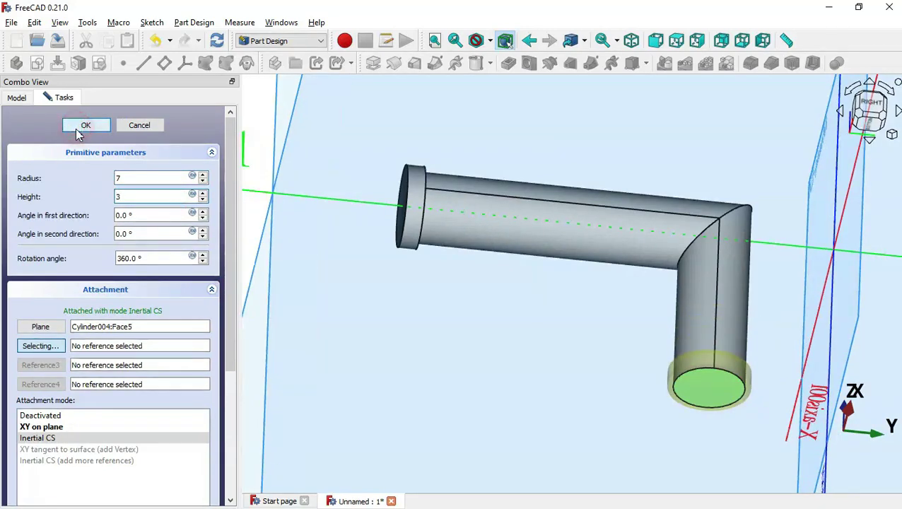
left_click(76, 127)
middle_click_drag(499, 222, 564, 316)
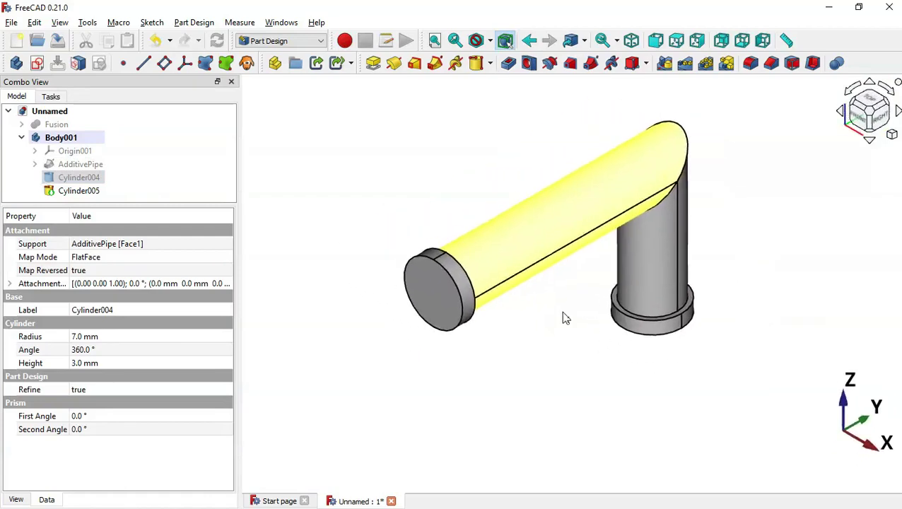
- Switch to the Part workbench and enlarge the model tree pane
left_click(430, 197)
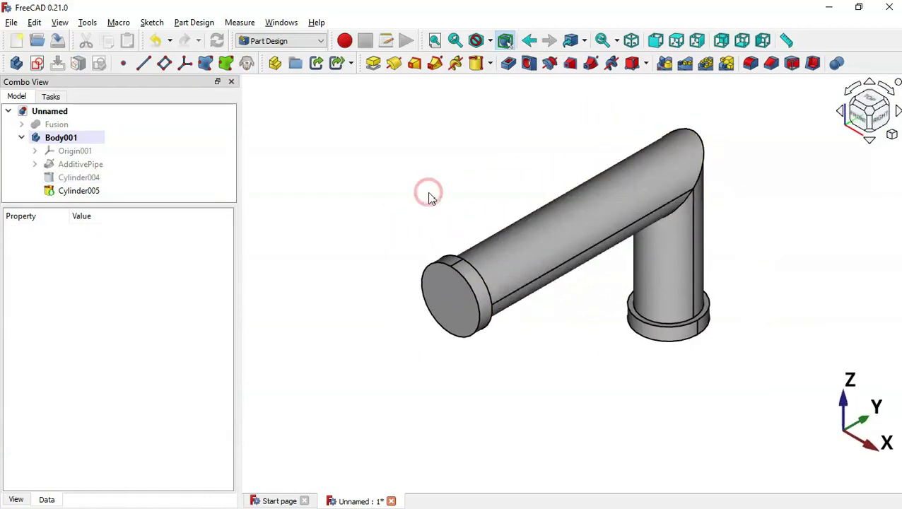
left_click(302, 41)
left_click(283, 117)
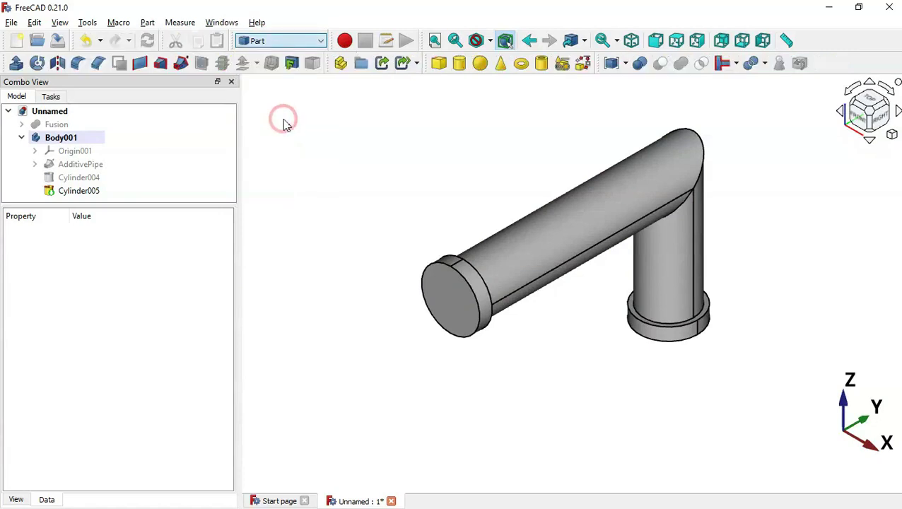
left_click(317, 188)
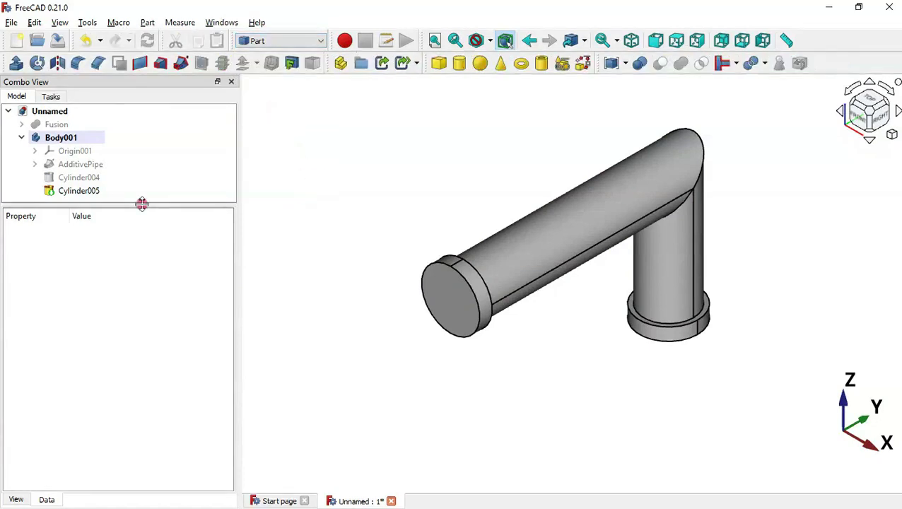
left_click_drag(141, 204, 145, 296)
- Collapse Body001 and make the hidden Fusion of threaded ends visible, then inspect the fitting
left_click(21, 138)
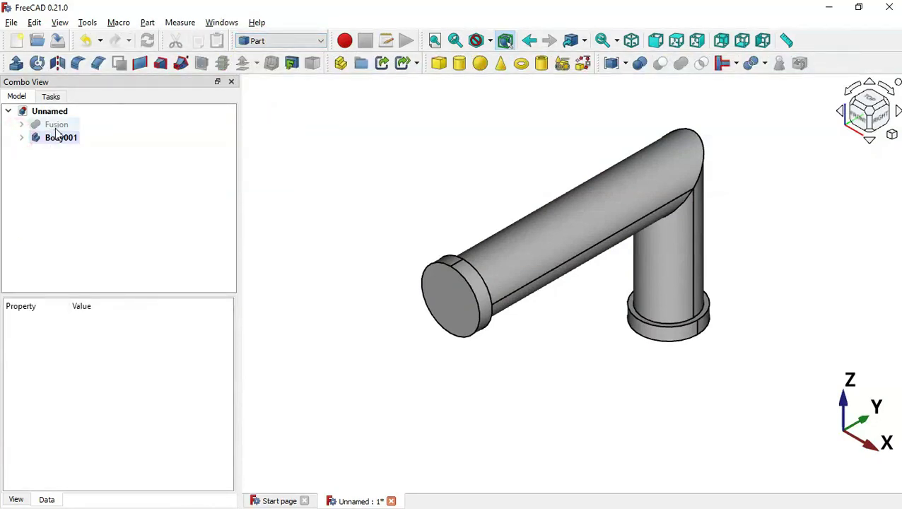
left_click(57, 124)
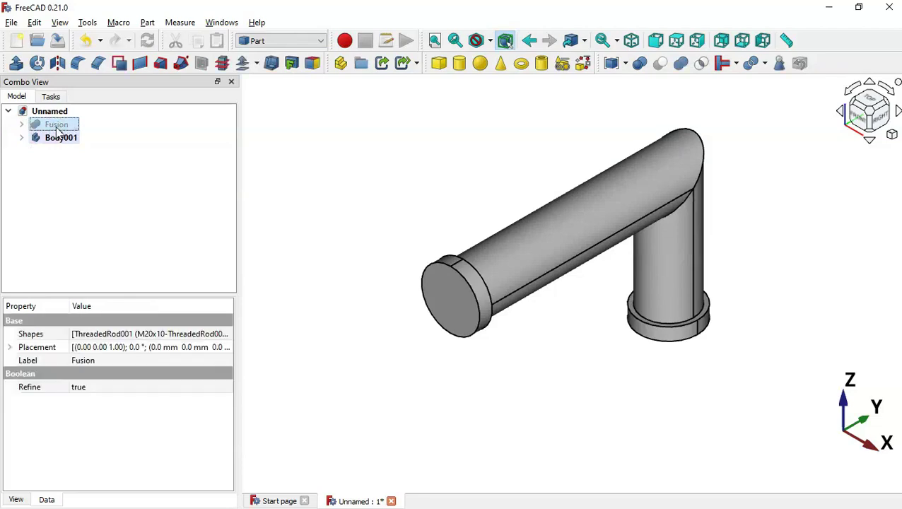
key("space")
left_click(306, 273)
middle_click_drag(304, 266, 840, 257)
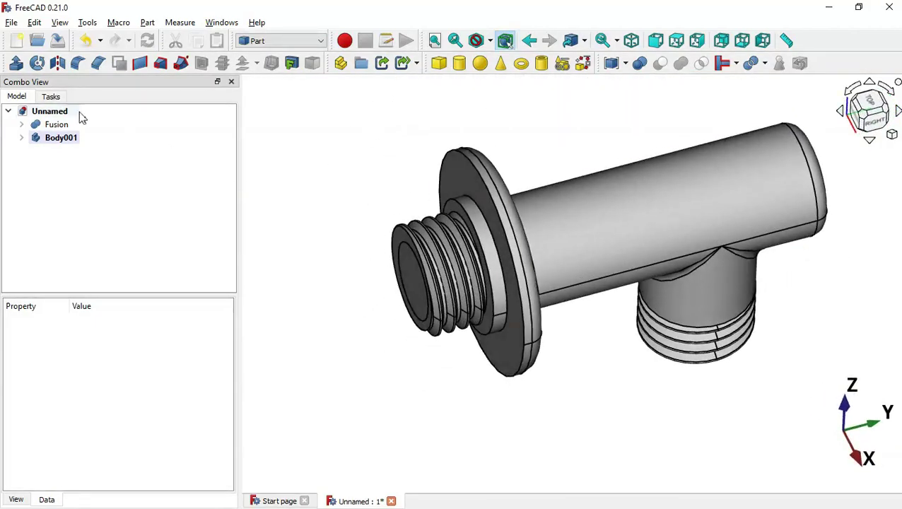
middle_click_drag(379, 322, 384, 321)
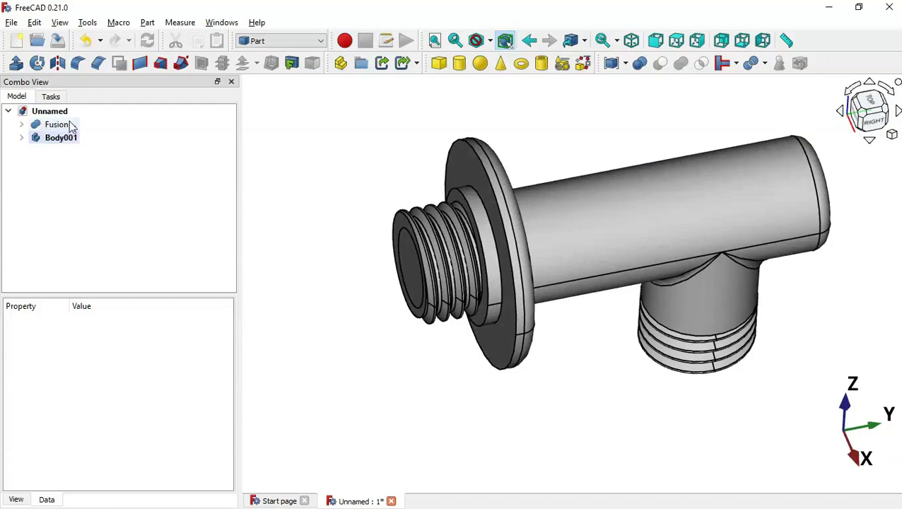
middle_click_drag(352, 300, 427, 226)
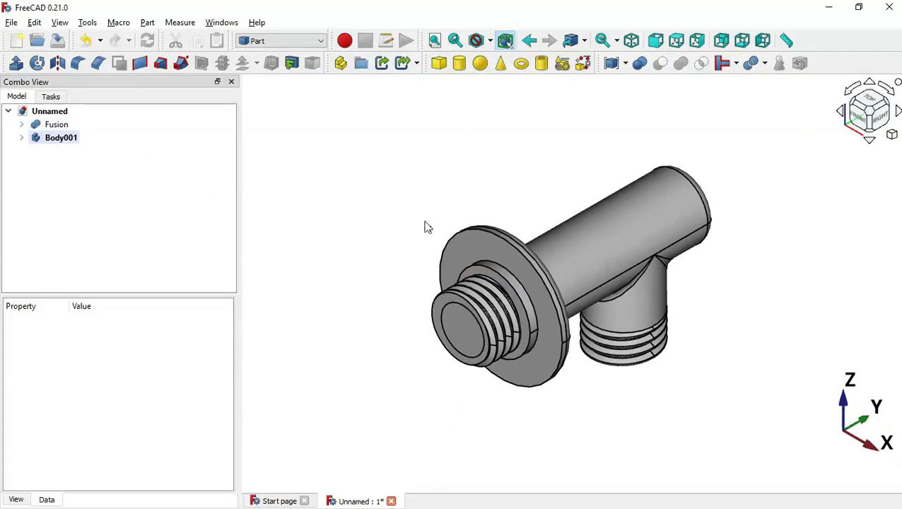
left_click(60, 125)
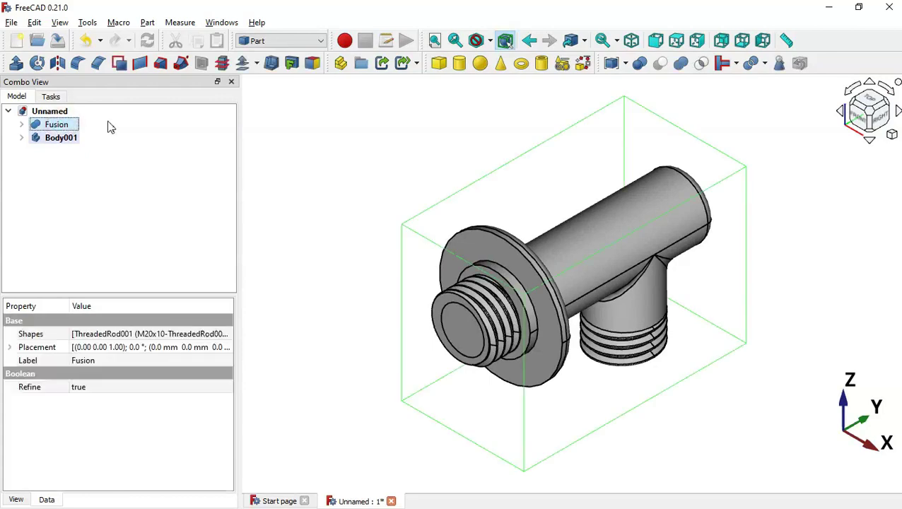
- Subtract Body001 from the Fusion with Part Boolean Cut and inspect the hollow bore
left_click(67, 140, "ctrl")
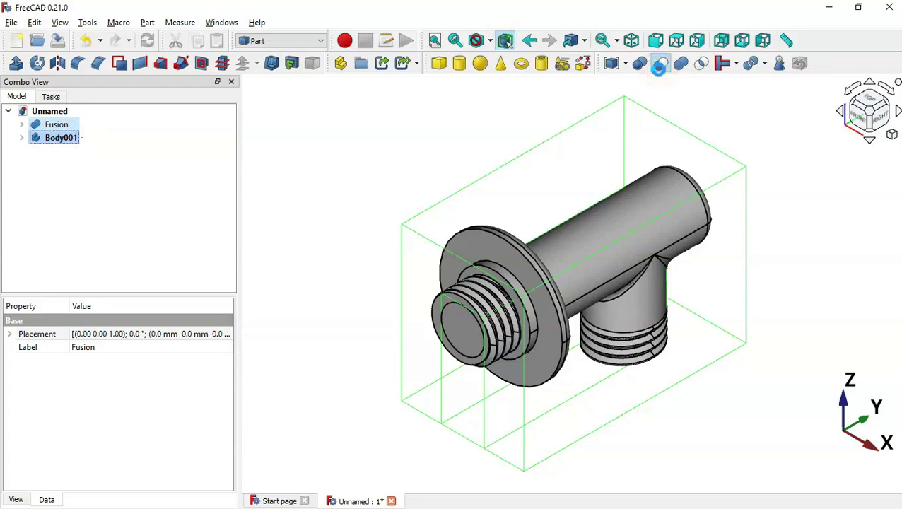
left_click(660, 65)
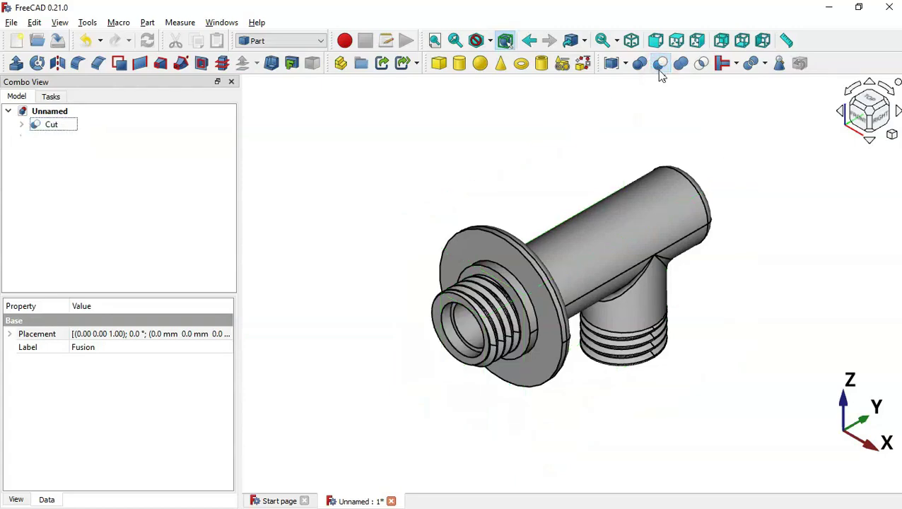
left_click(447, 366)
key("1")
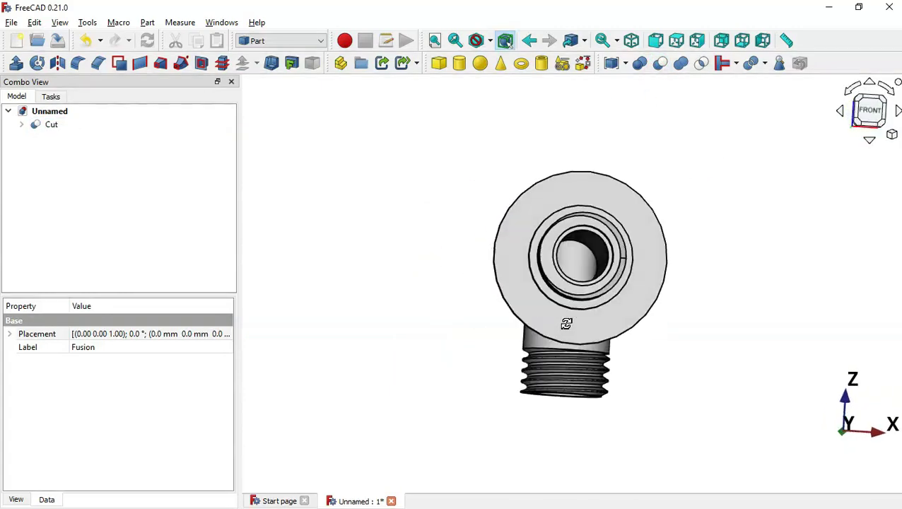
middle_click_drag(570, 311, 600, 238)
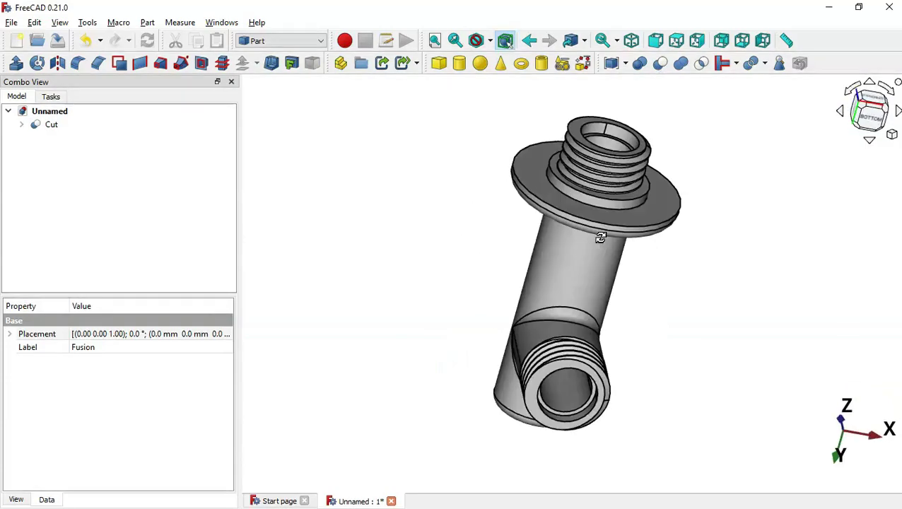